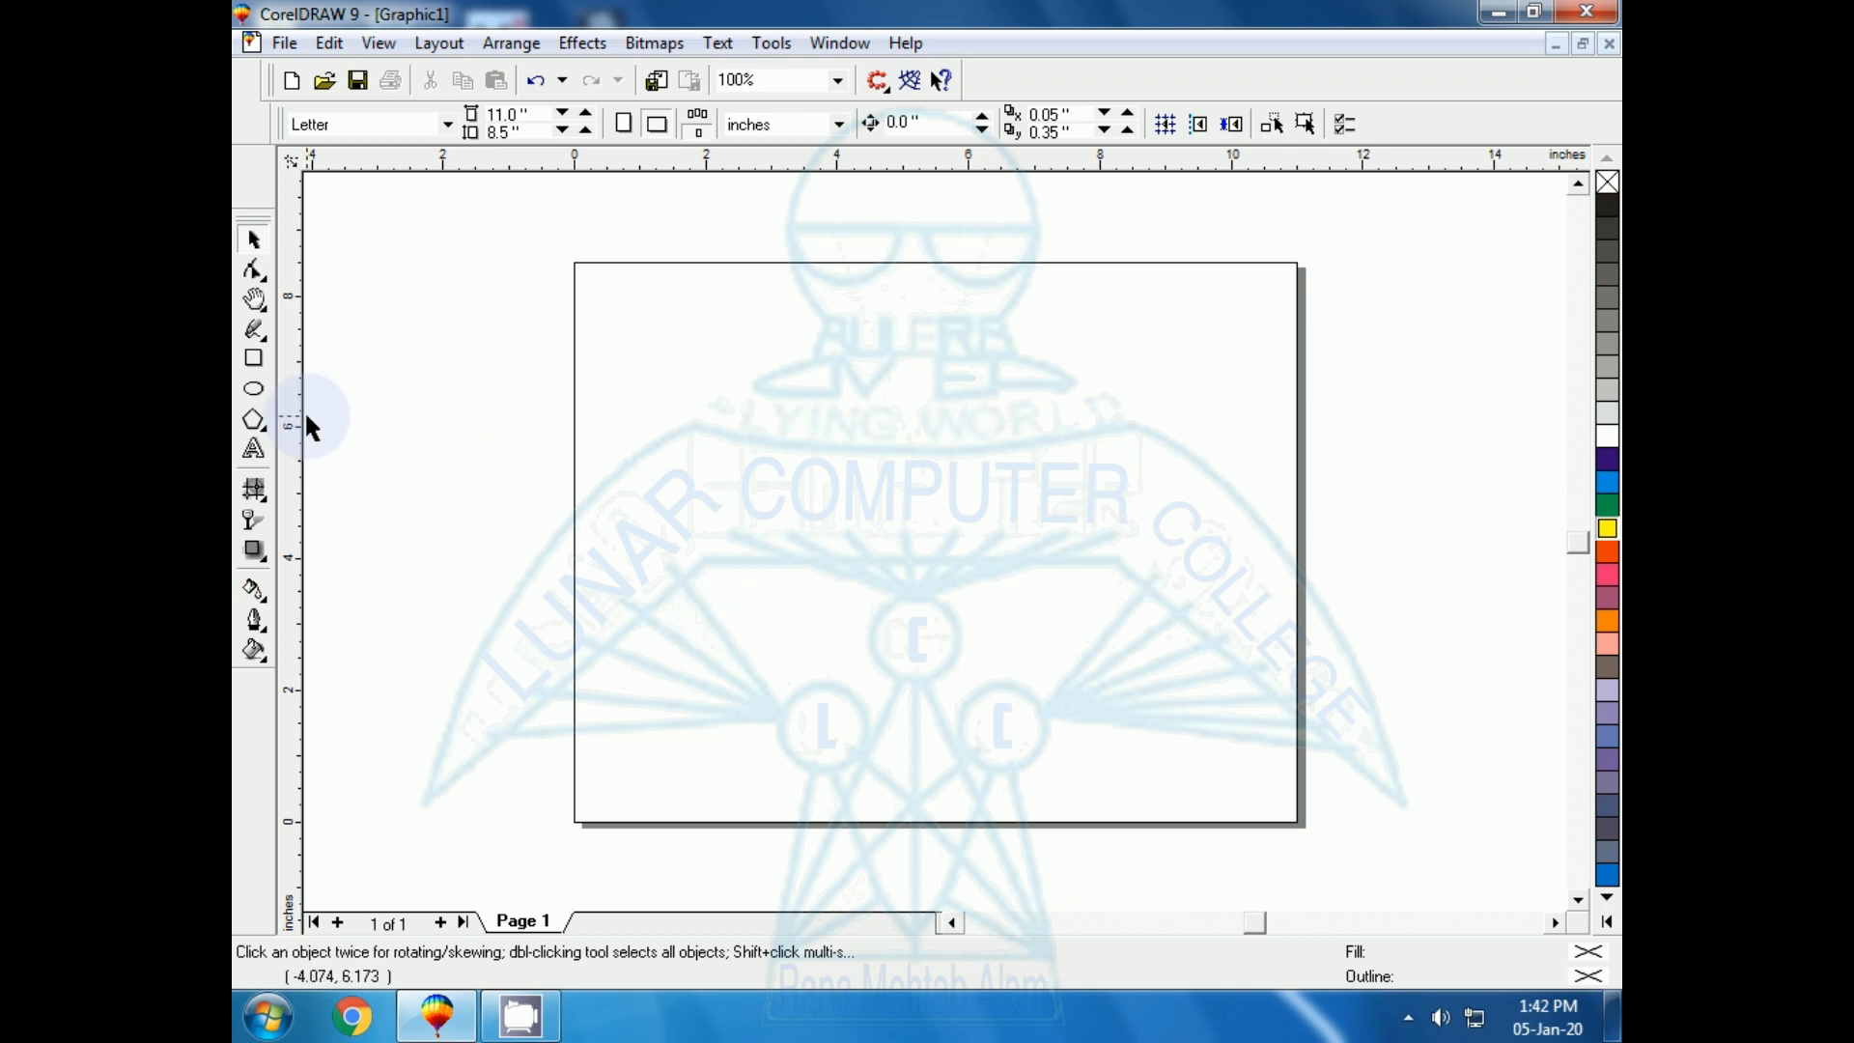
Draw a circle about 3.1 inches across on the page and add a concentric copy about 2.62 inches across inside it
left_click(253, 390)
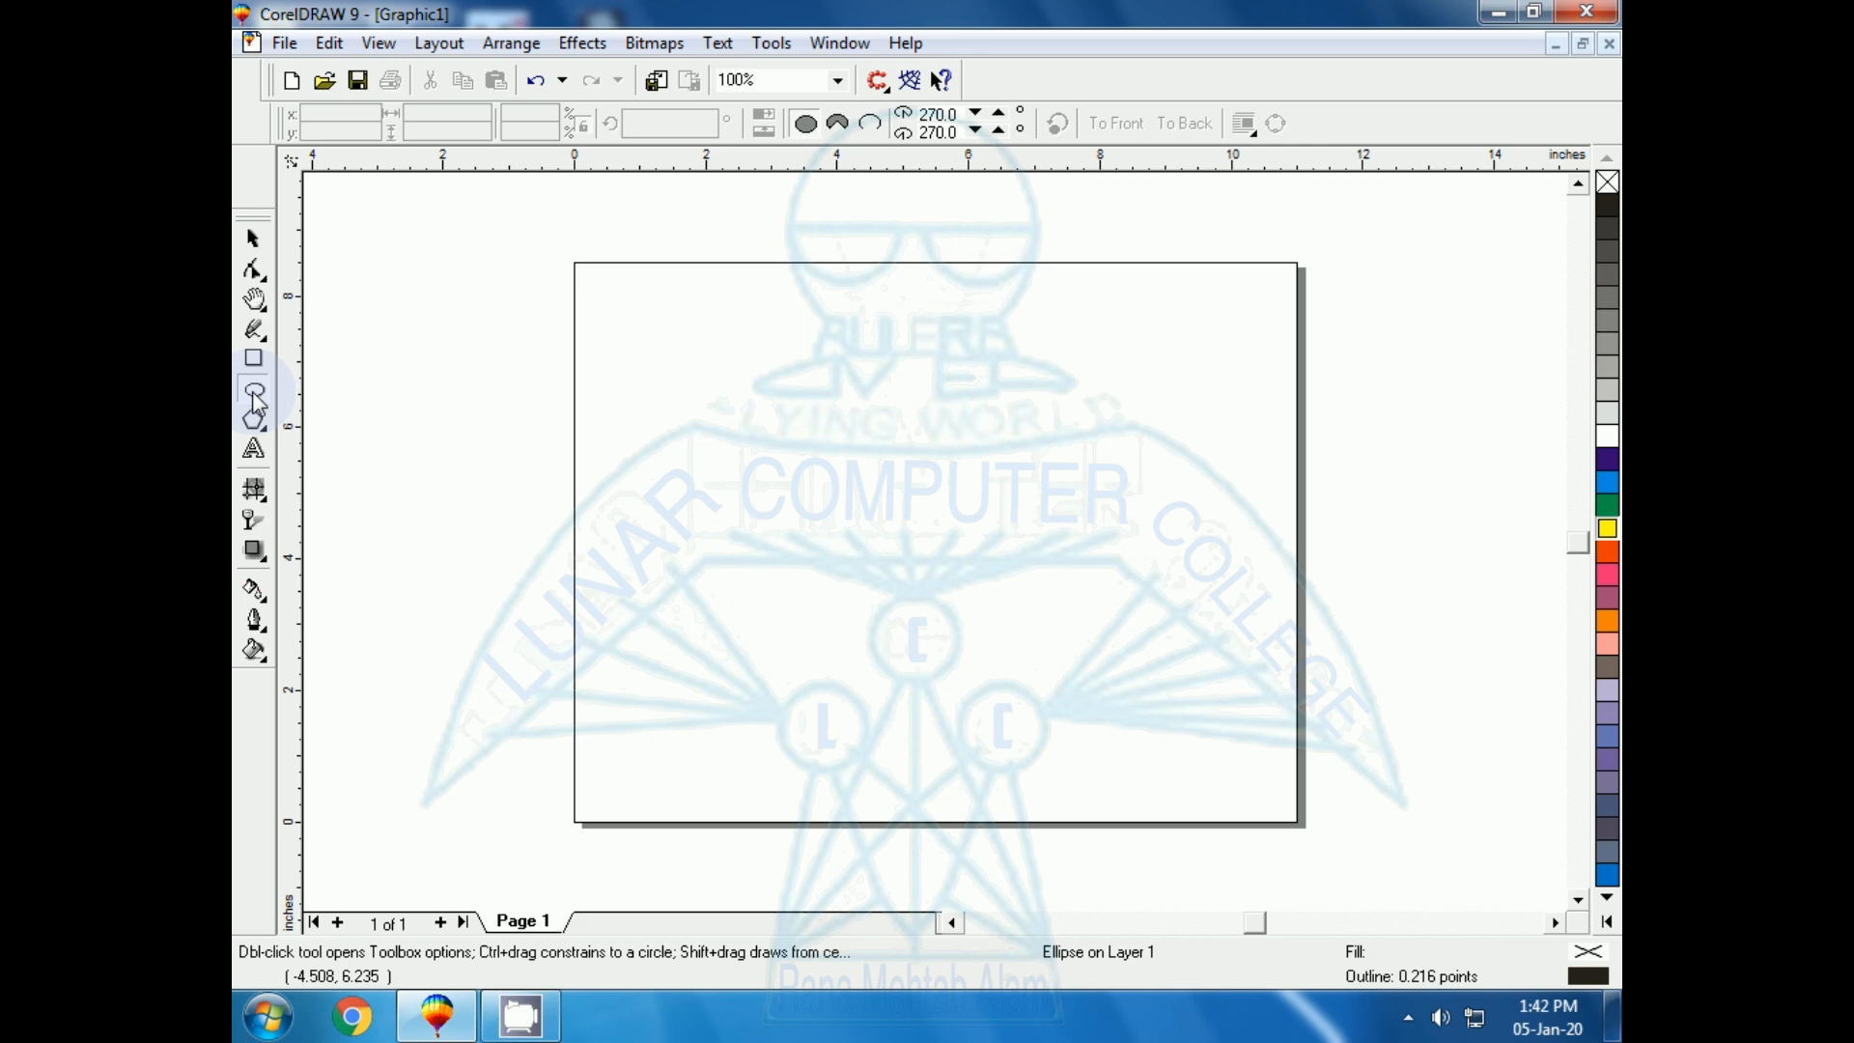
mouse_move(791, 432)
left_mouse_down()
mouse_move(849, 467)
mouse_move(994, 636)
left_mouse_up()
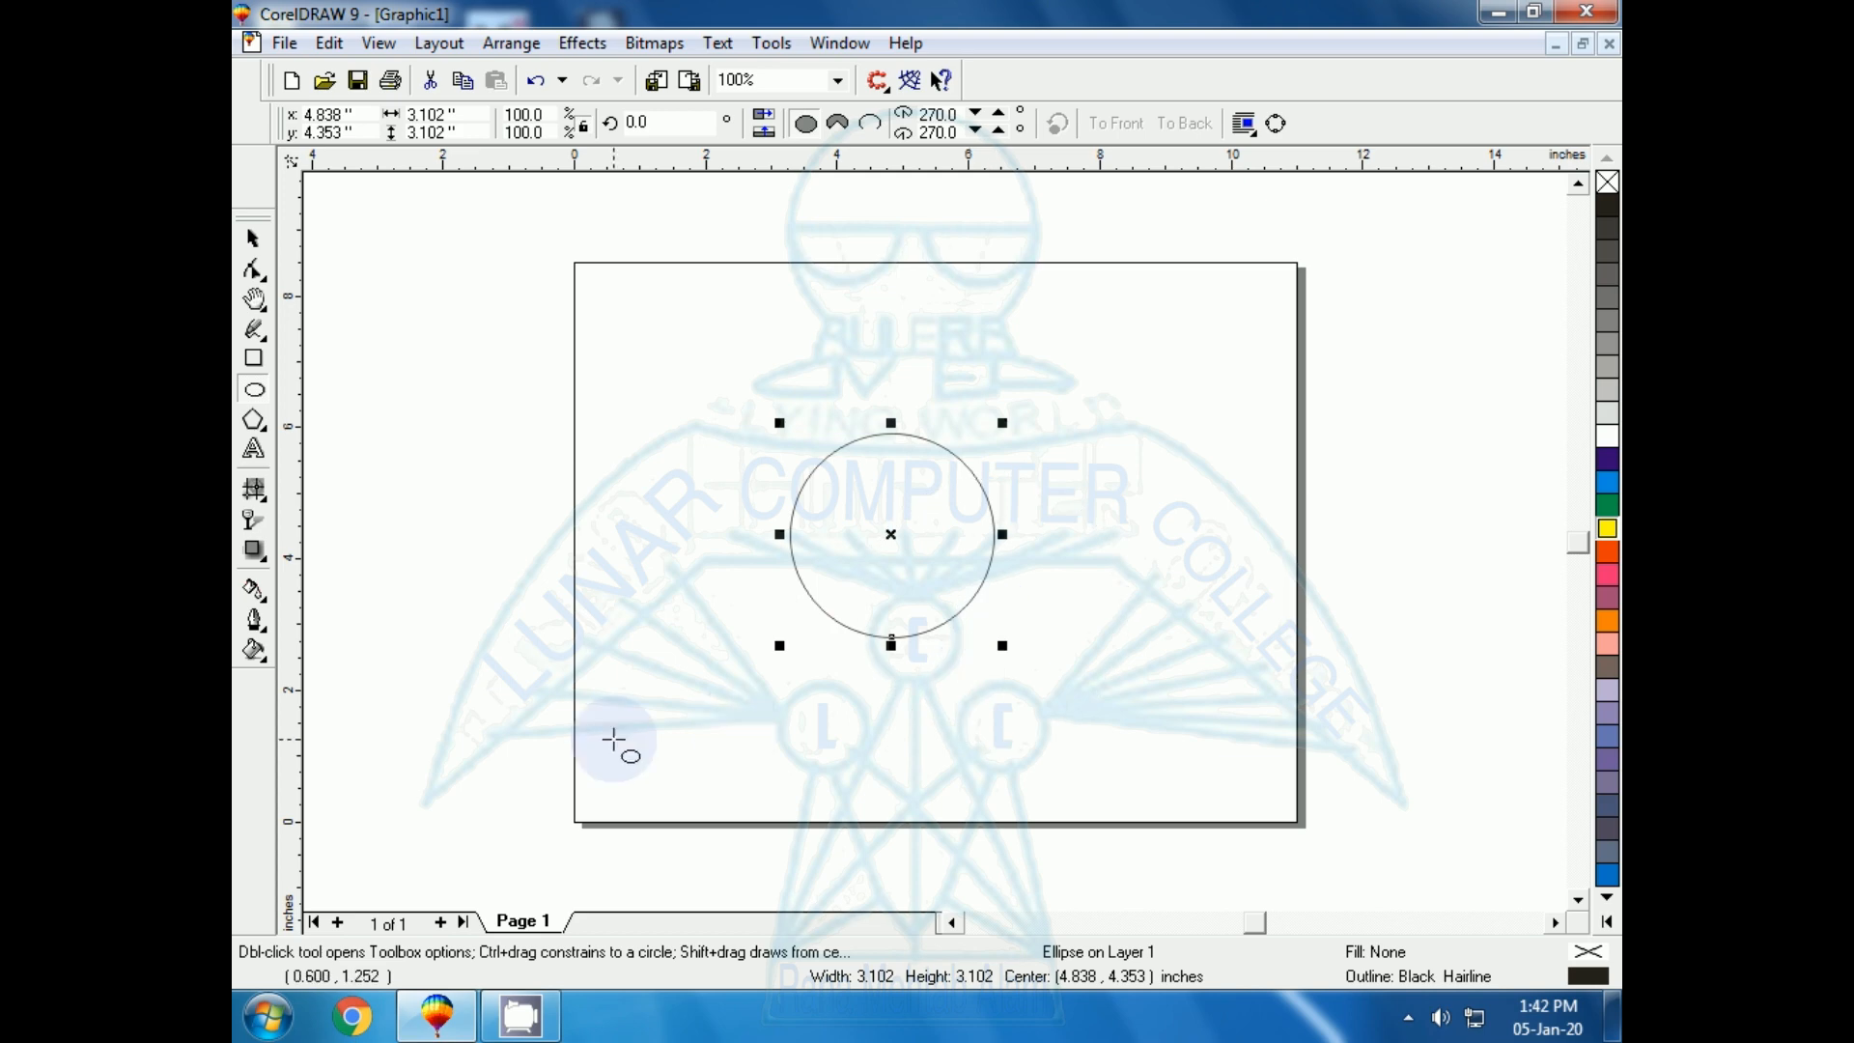
key("shift+F2")
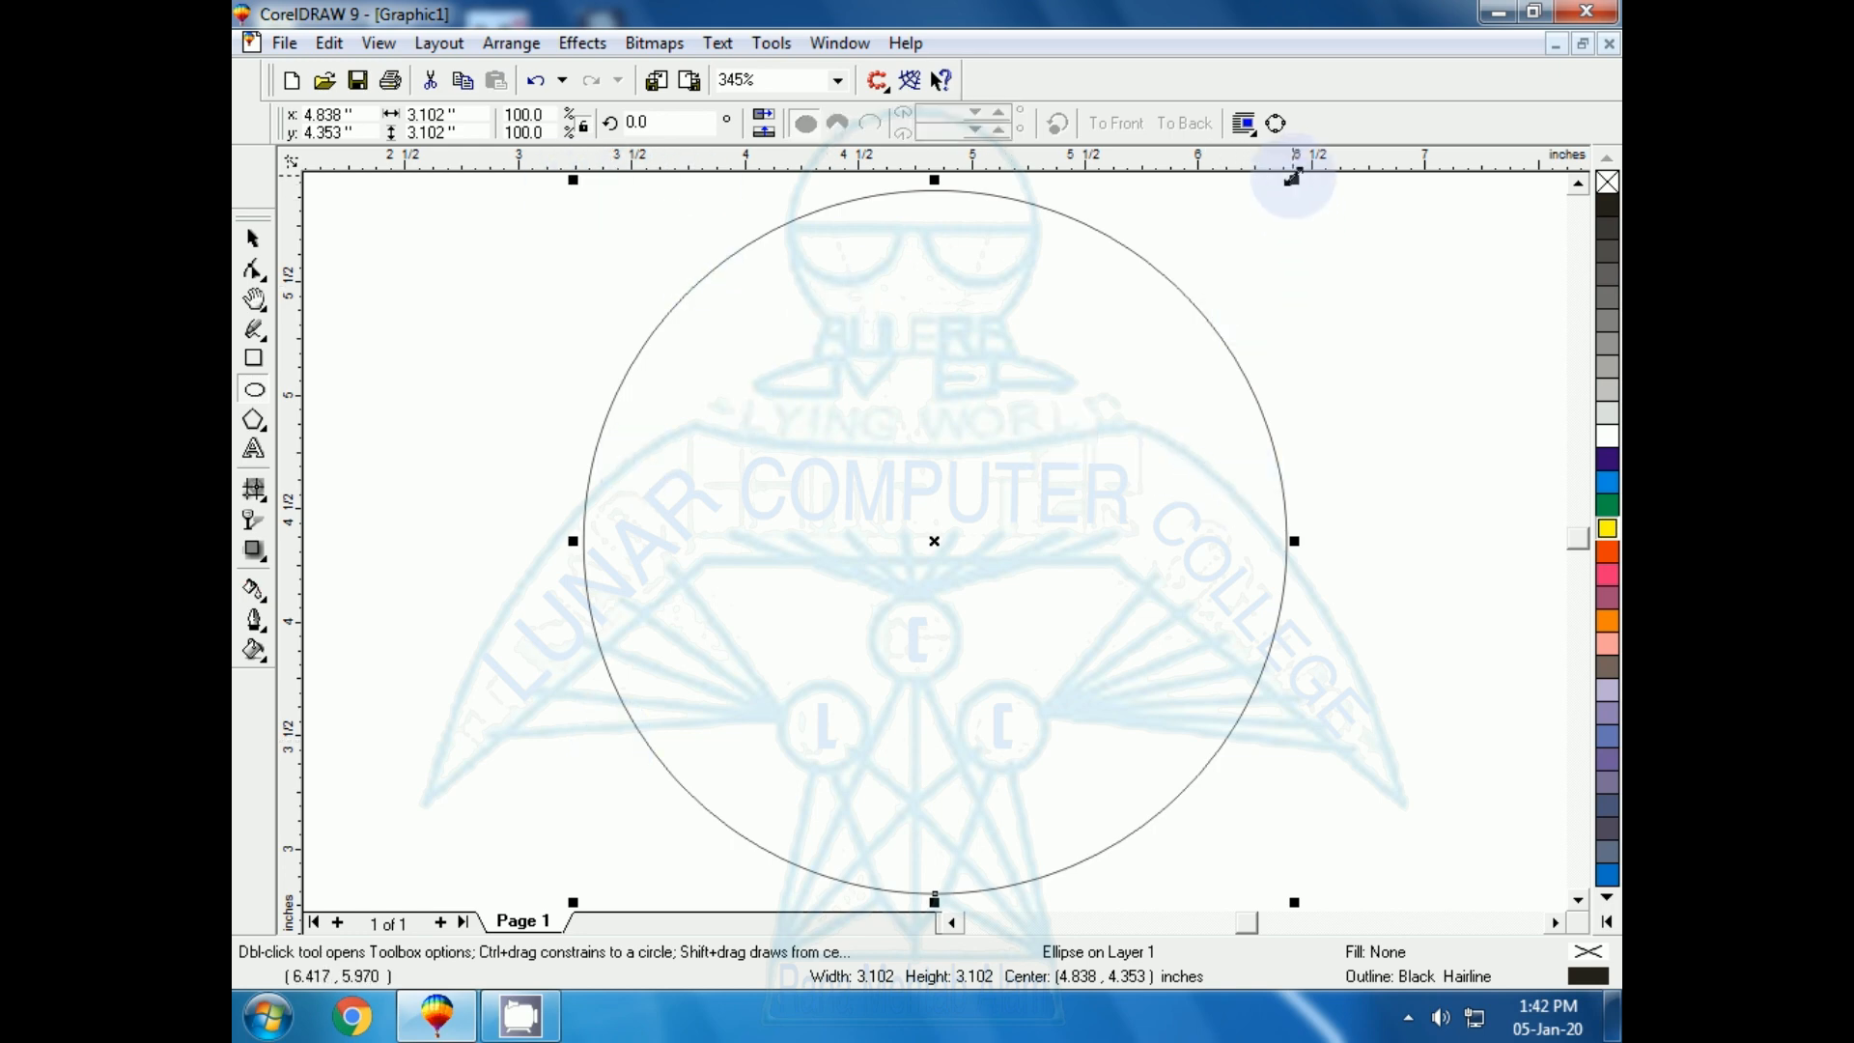
left_click_drag(1294, 179, 1262, 228)
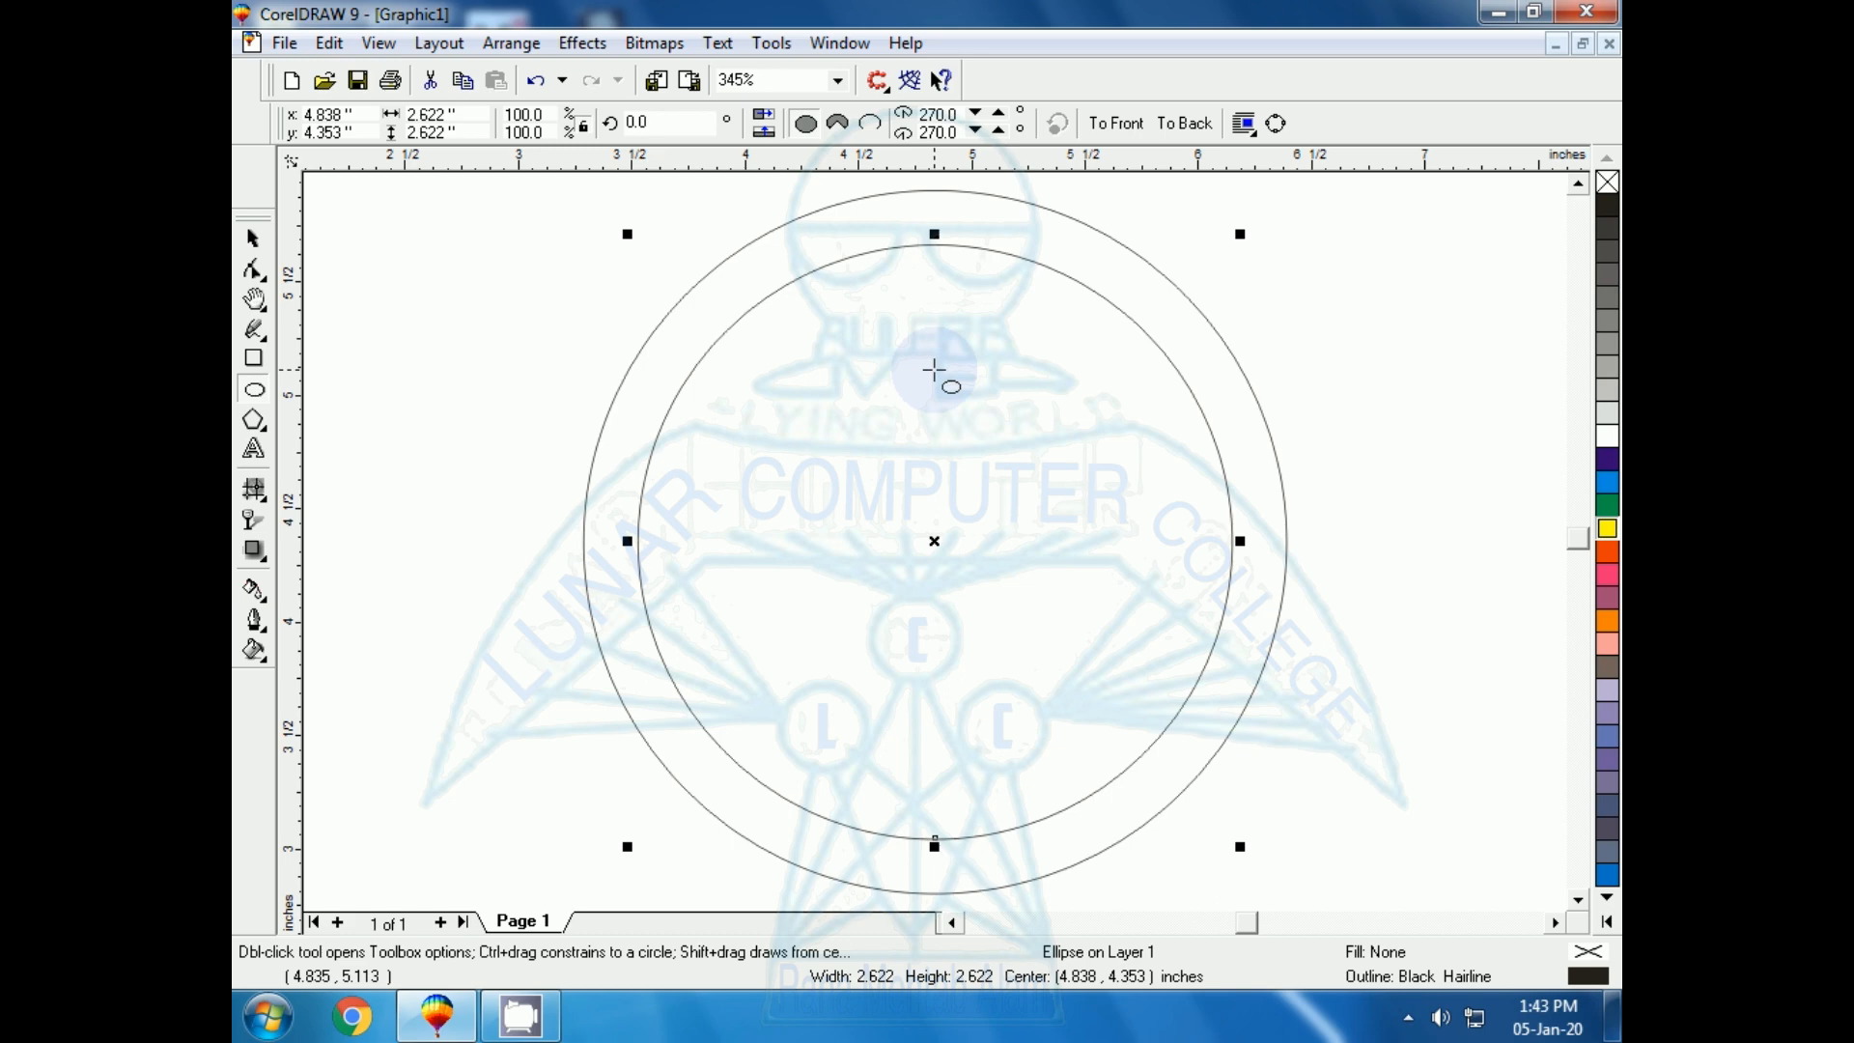
Select the inner circle and then the outer one, and trim the outer circle with the inner to form a ring
left_click(253, 238)
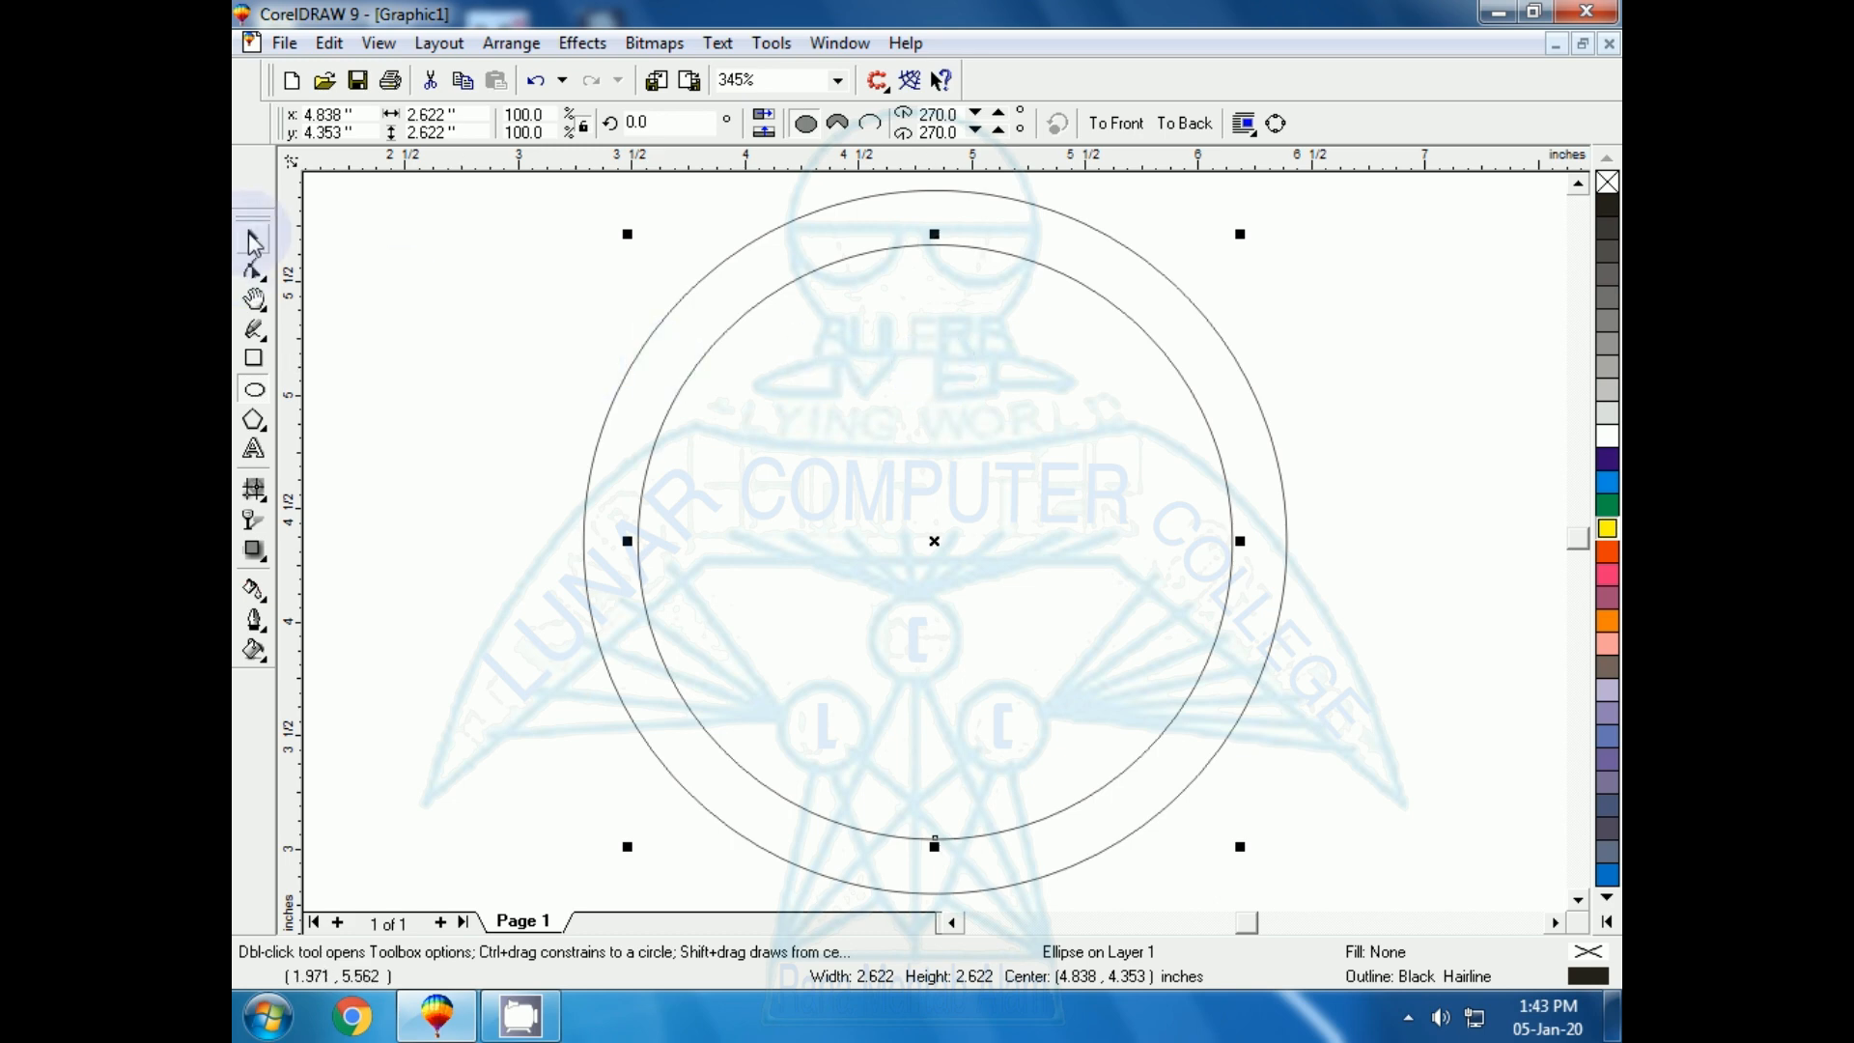
left_click(673, 407)
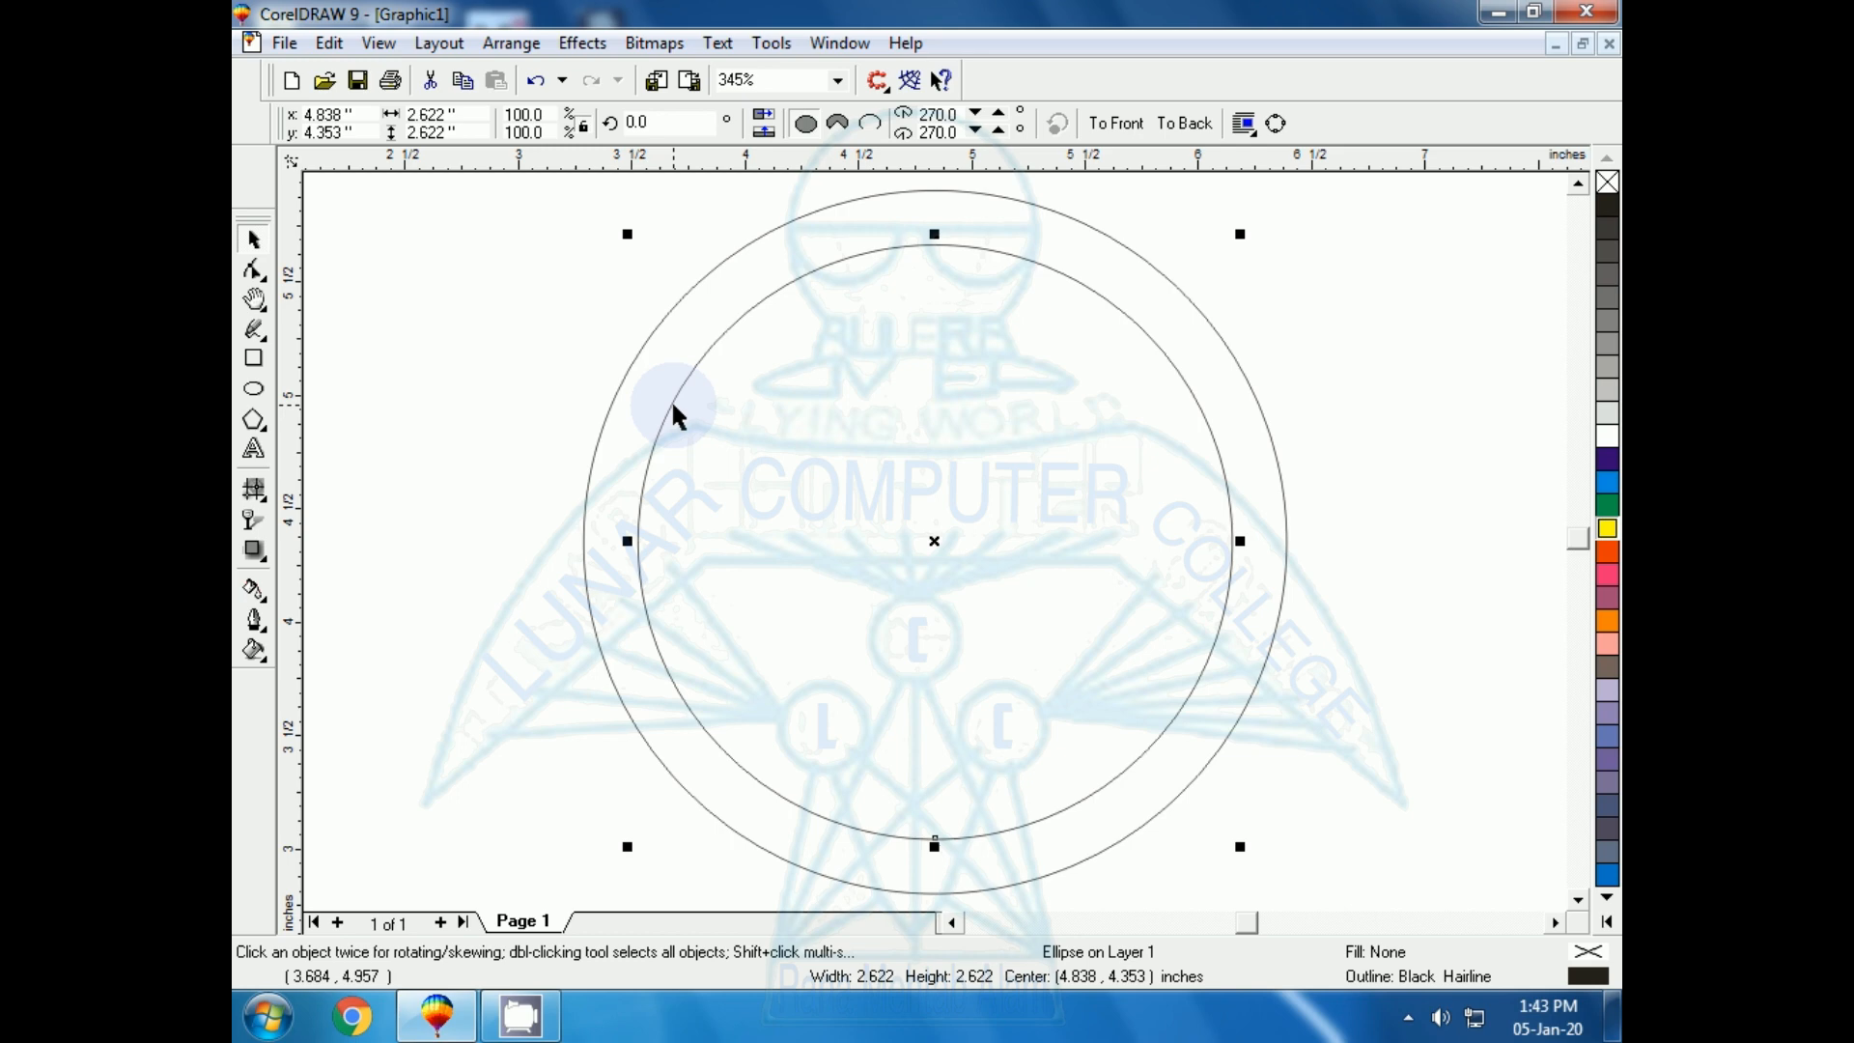
left_click(615, 394, "shift")
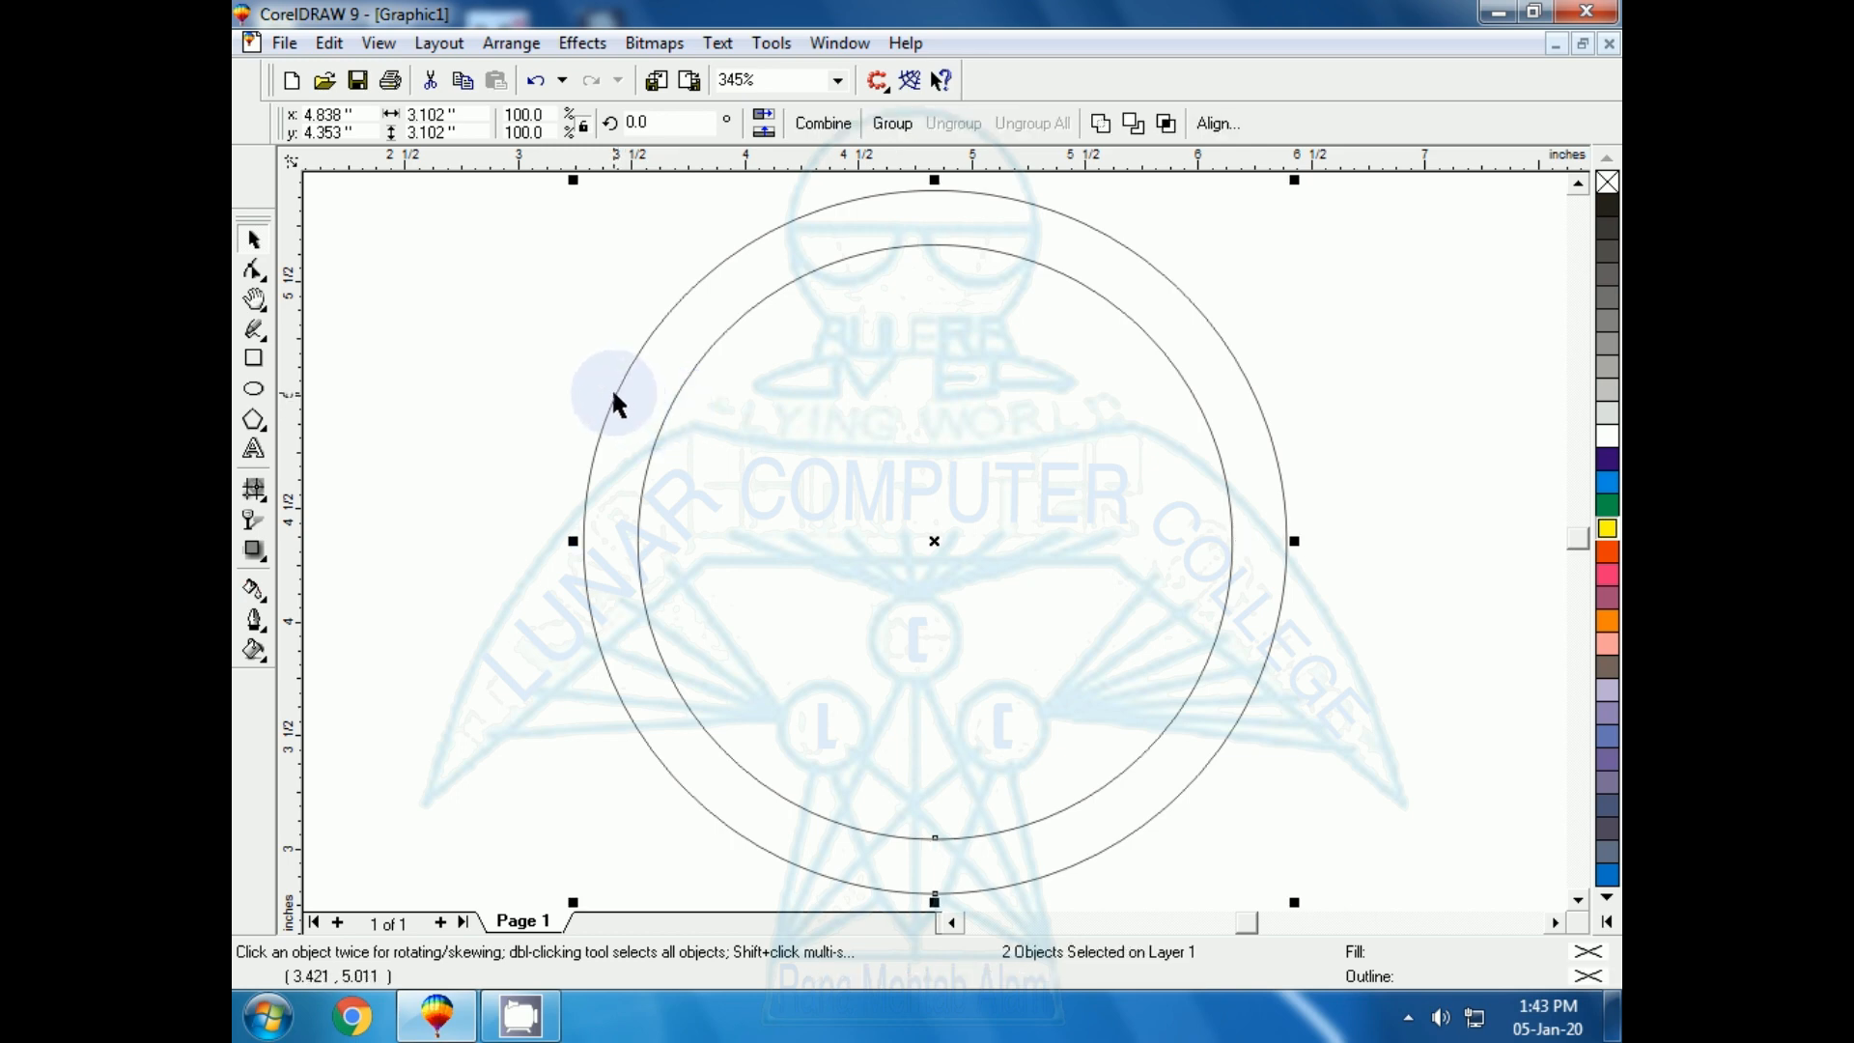
left_click(1134, 124)
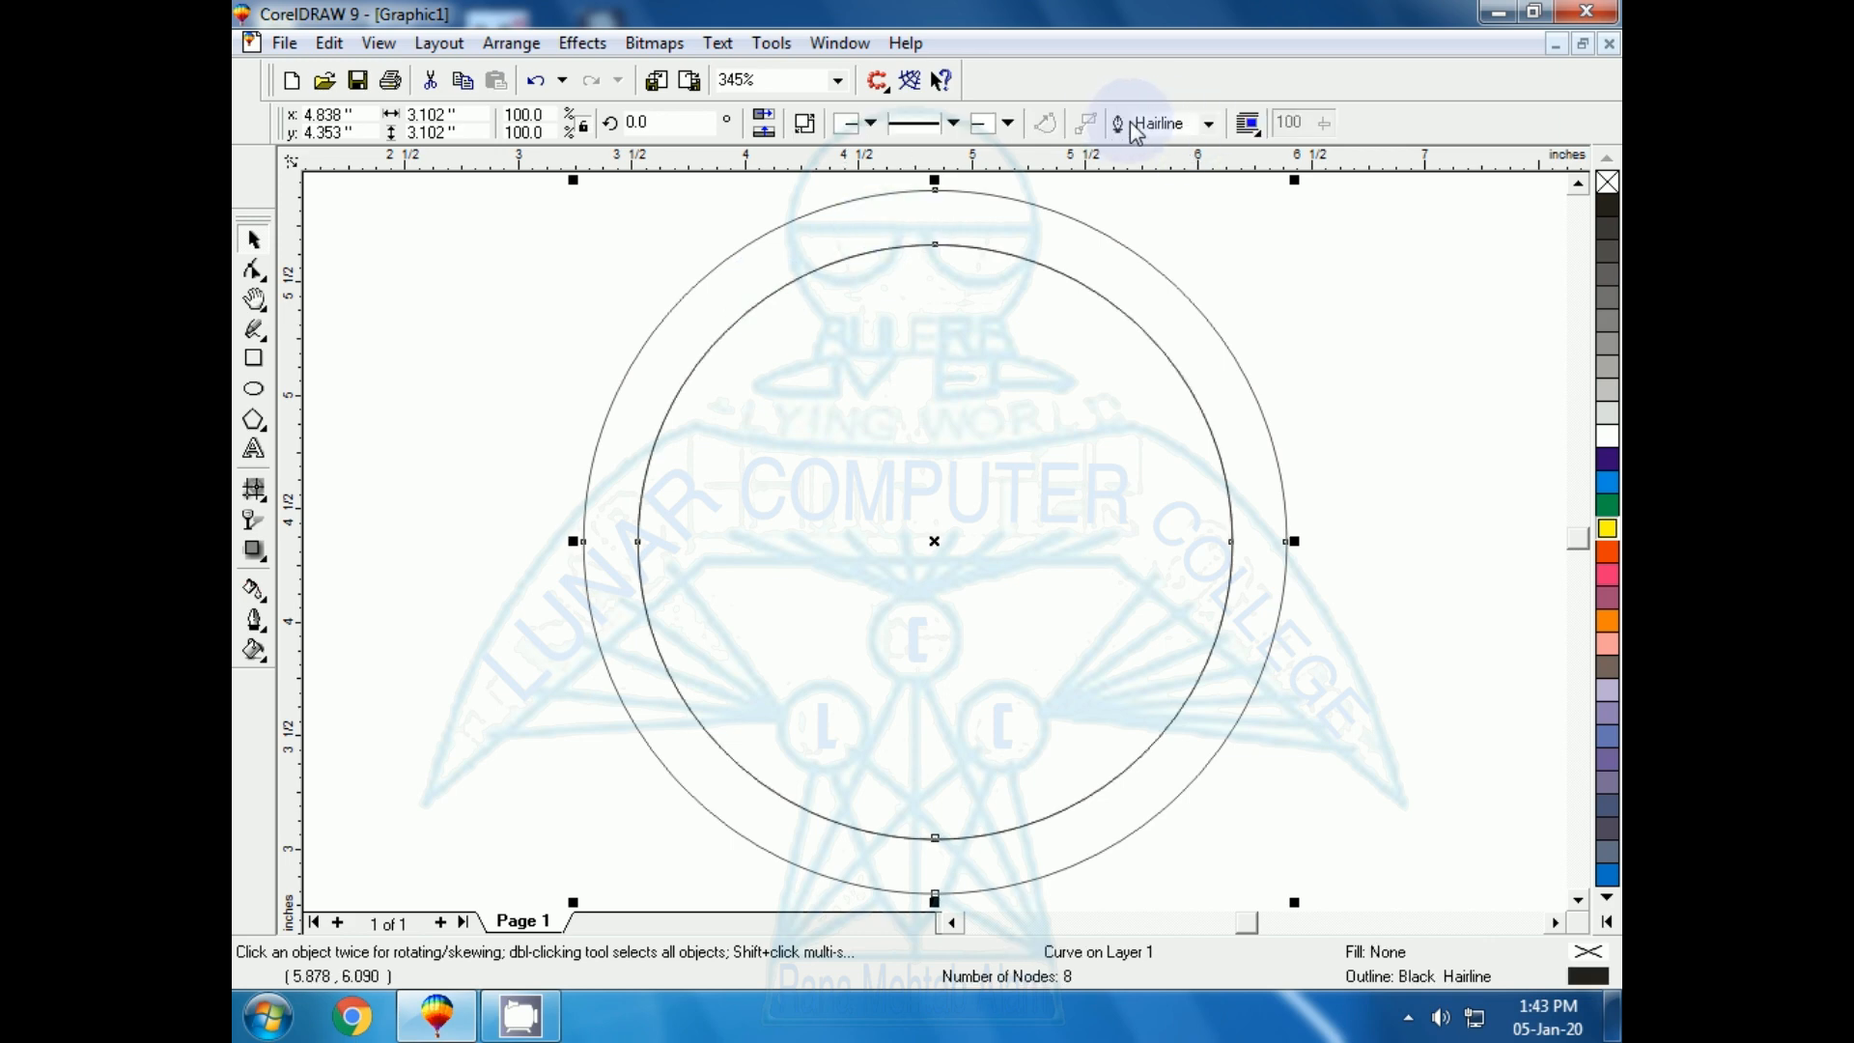
left_click(560, 365)
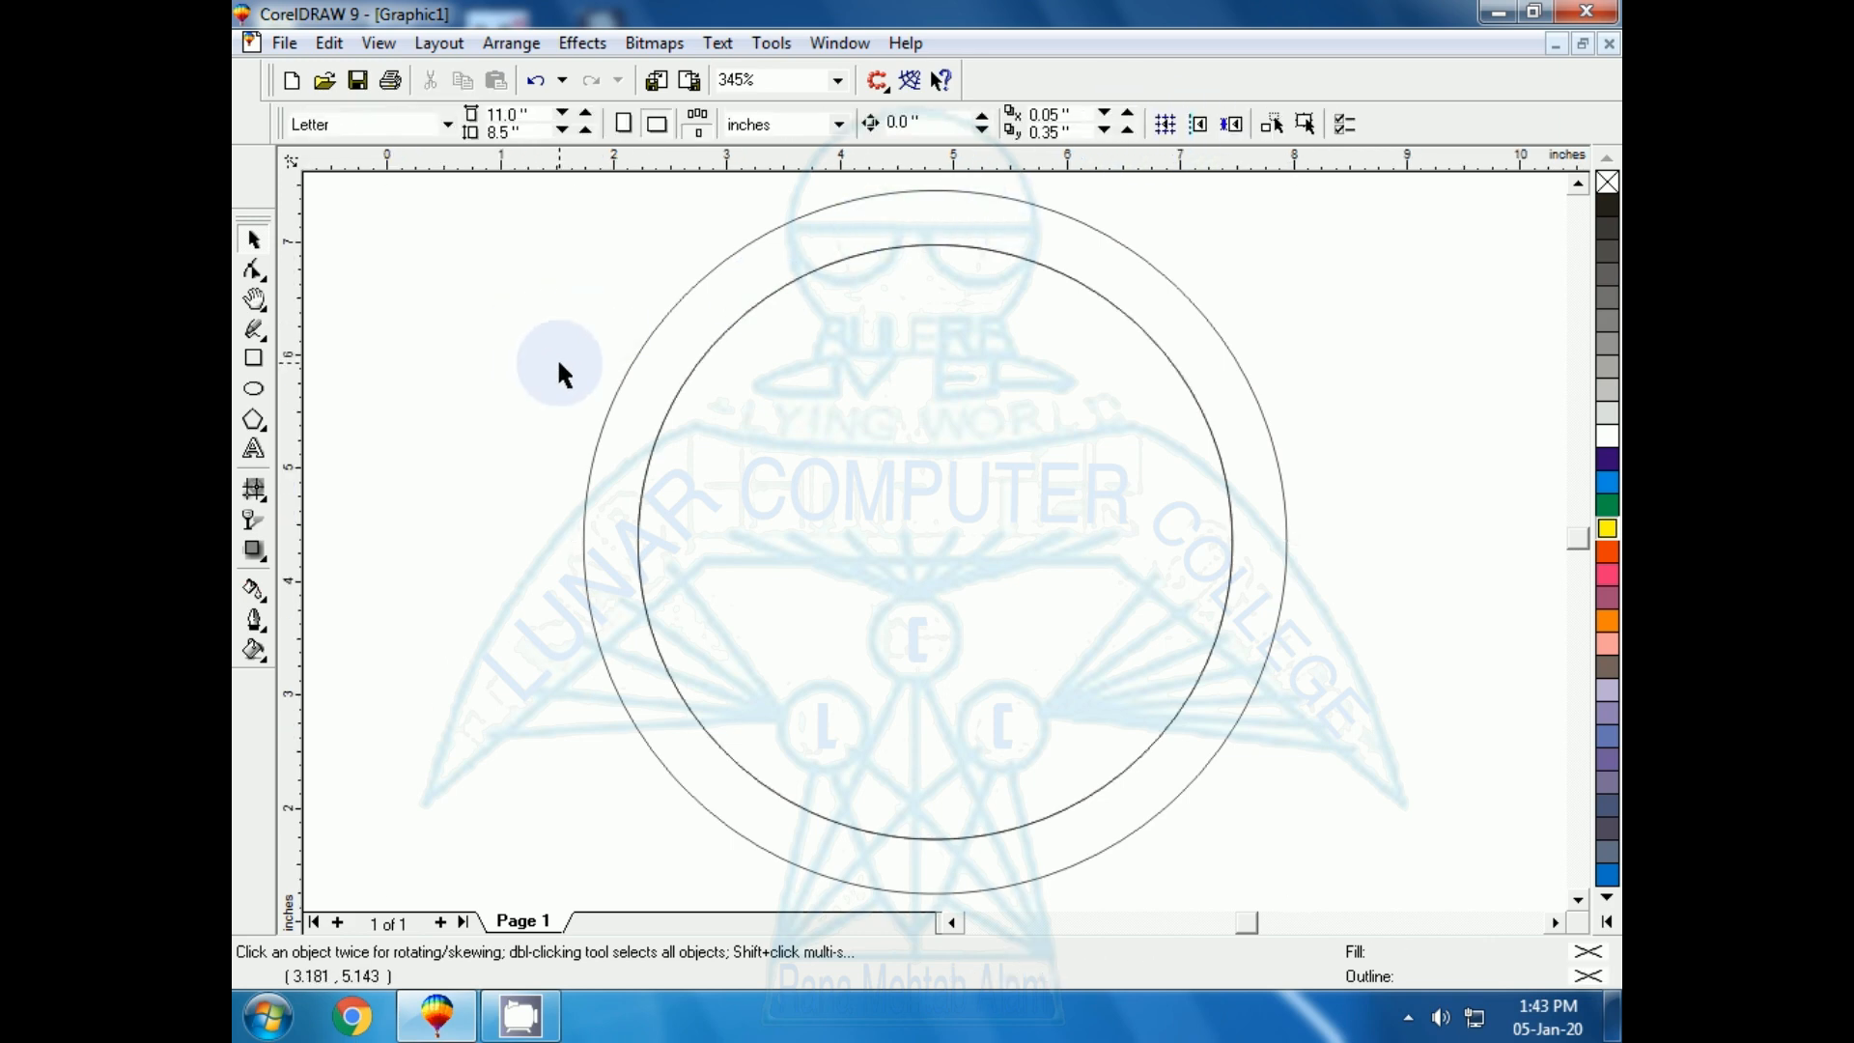
Move the trimmed ring aside, delete the leftover inner circle, and move the ring back near the page centre
left_click_drag(759, 531, 528, 505)
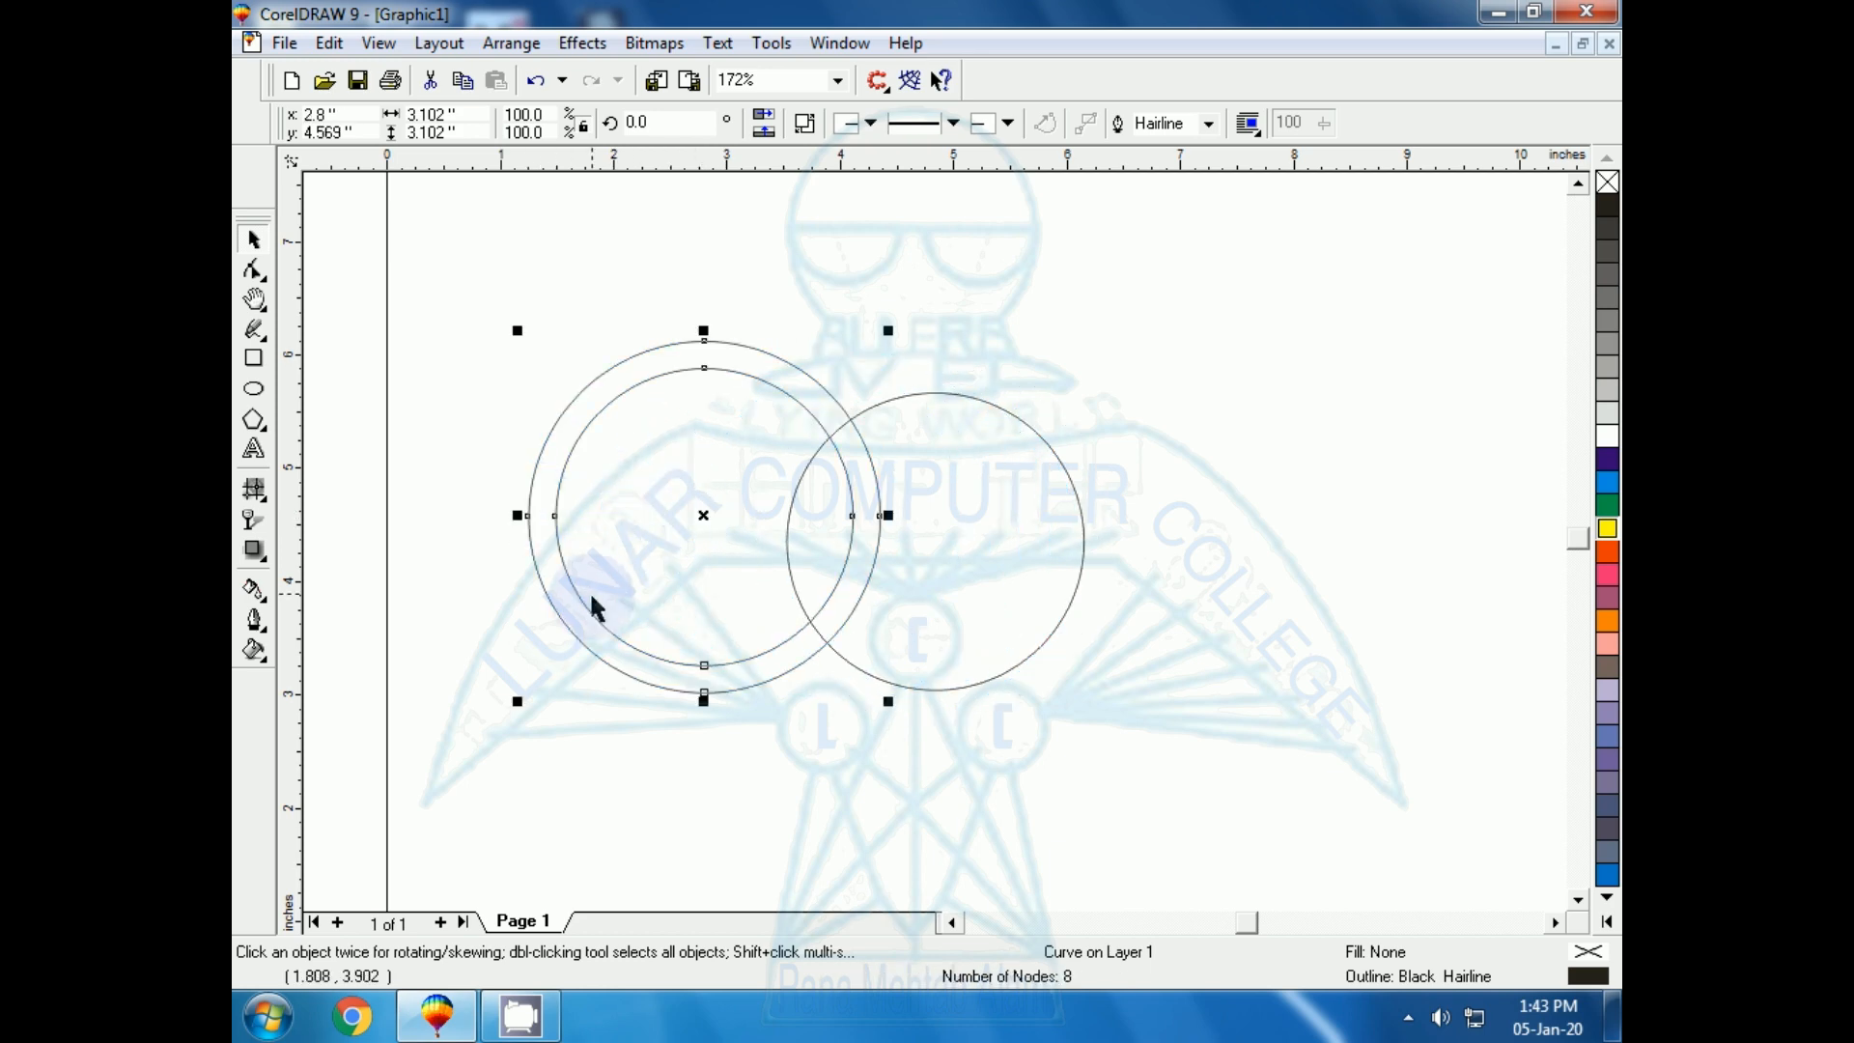
left_click(939, 685)
left_click(945, 688)
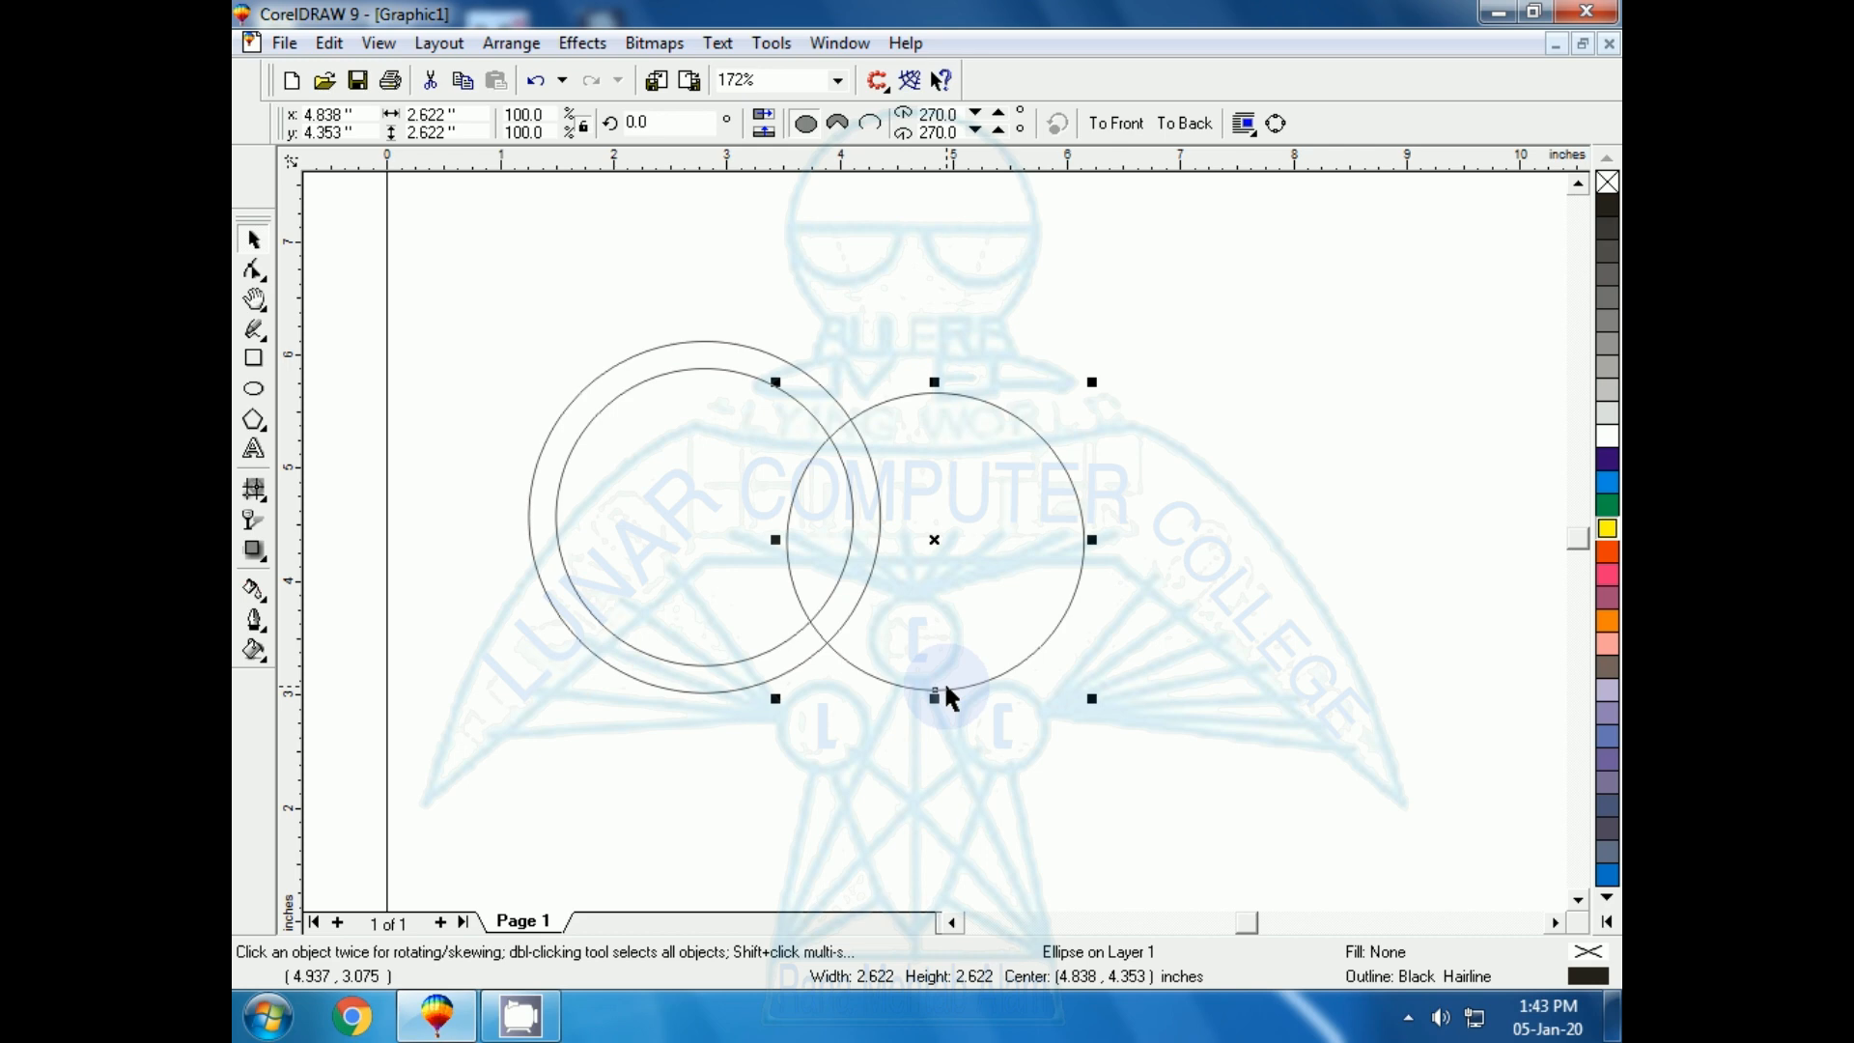
key("Delete")
left_click_drag(805, 667, 1080, 646)
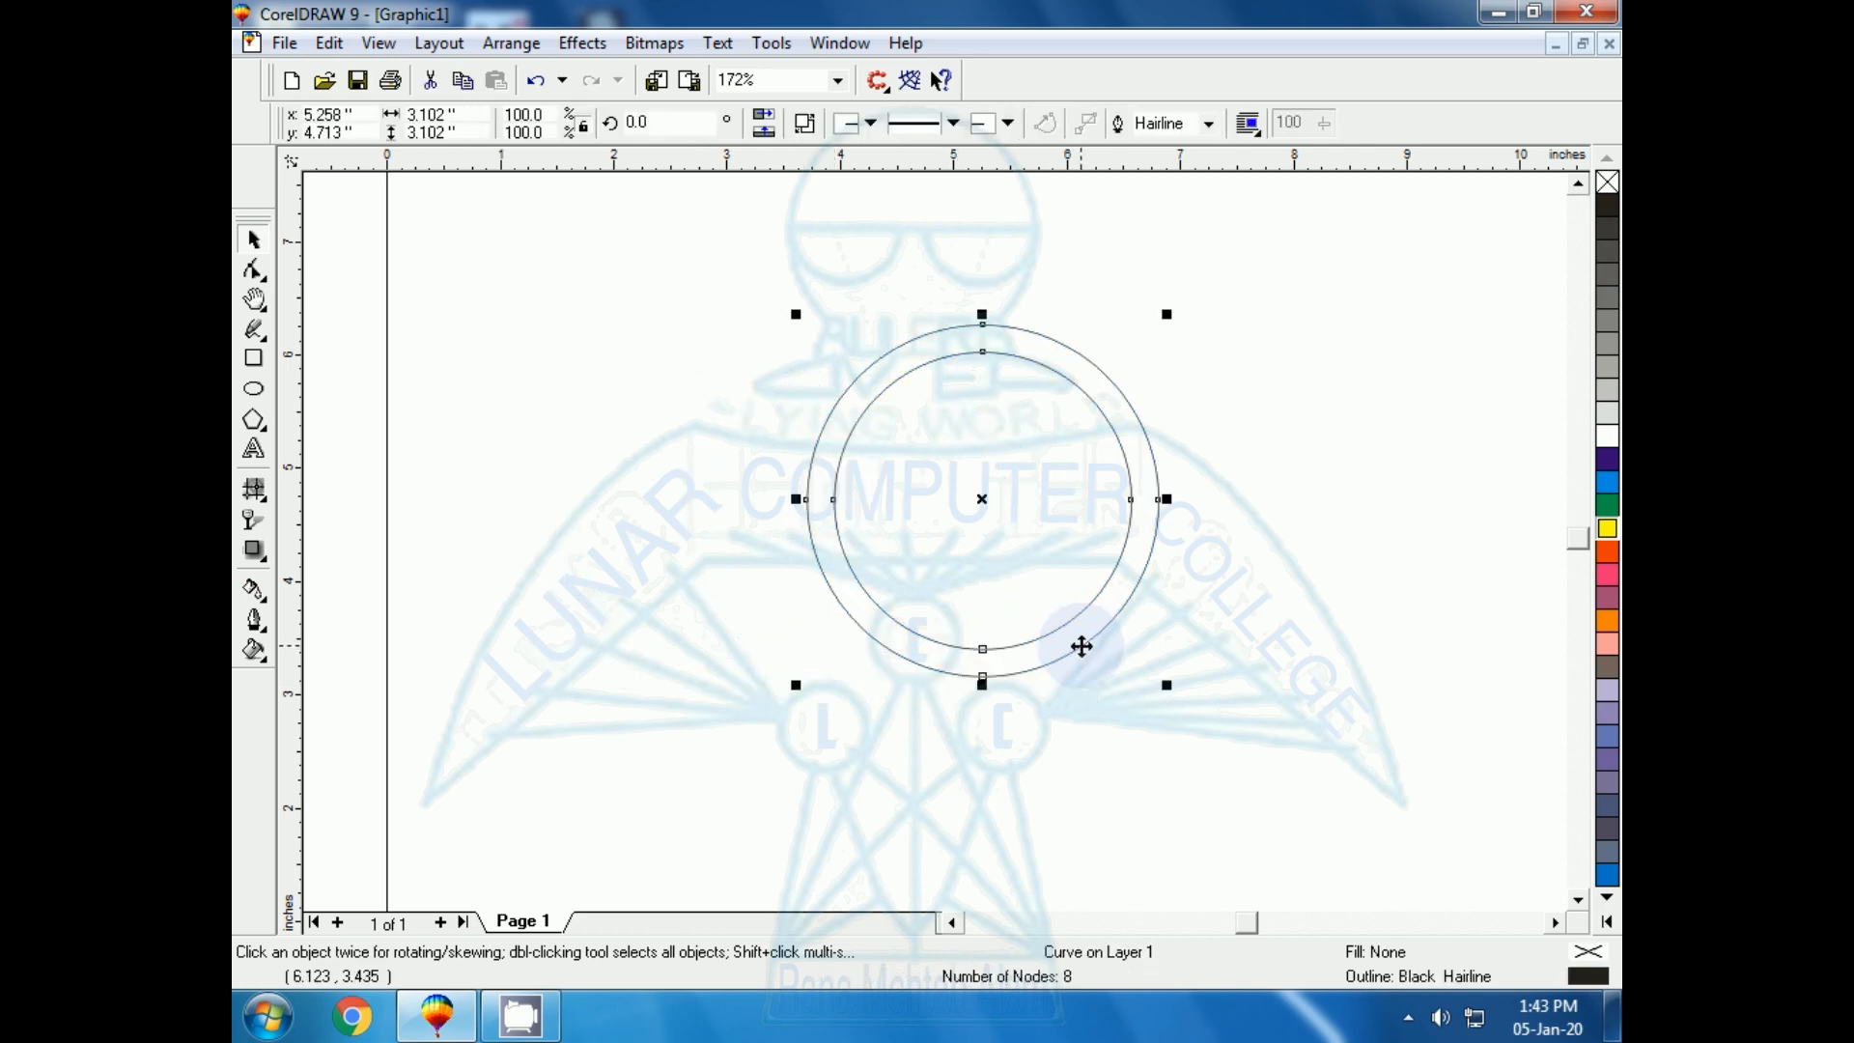
Fill the ring black and apply a two-color Radial fountain fill to it
key("shift+F2")
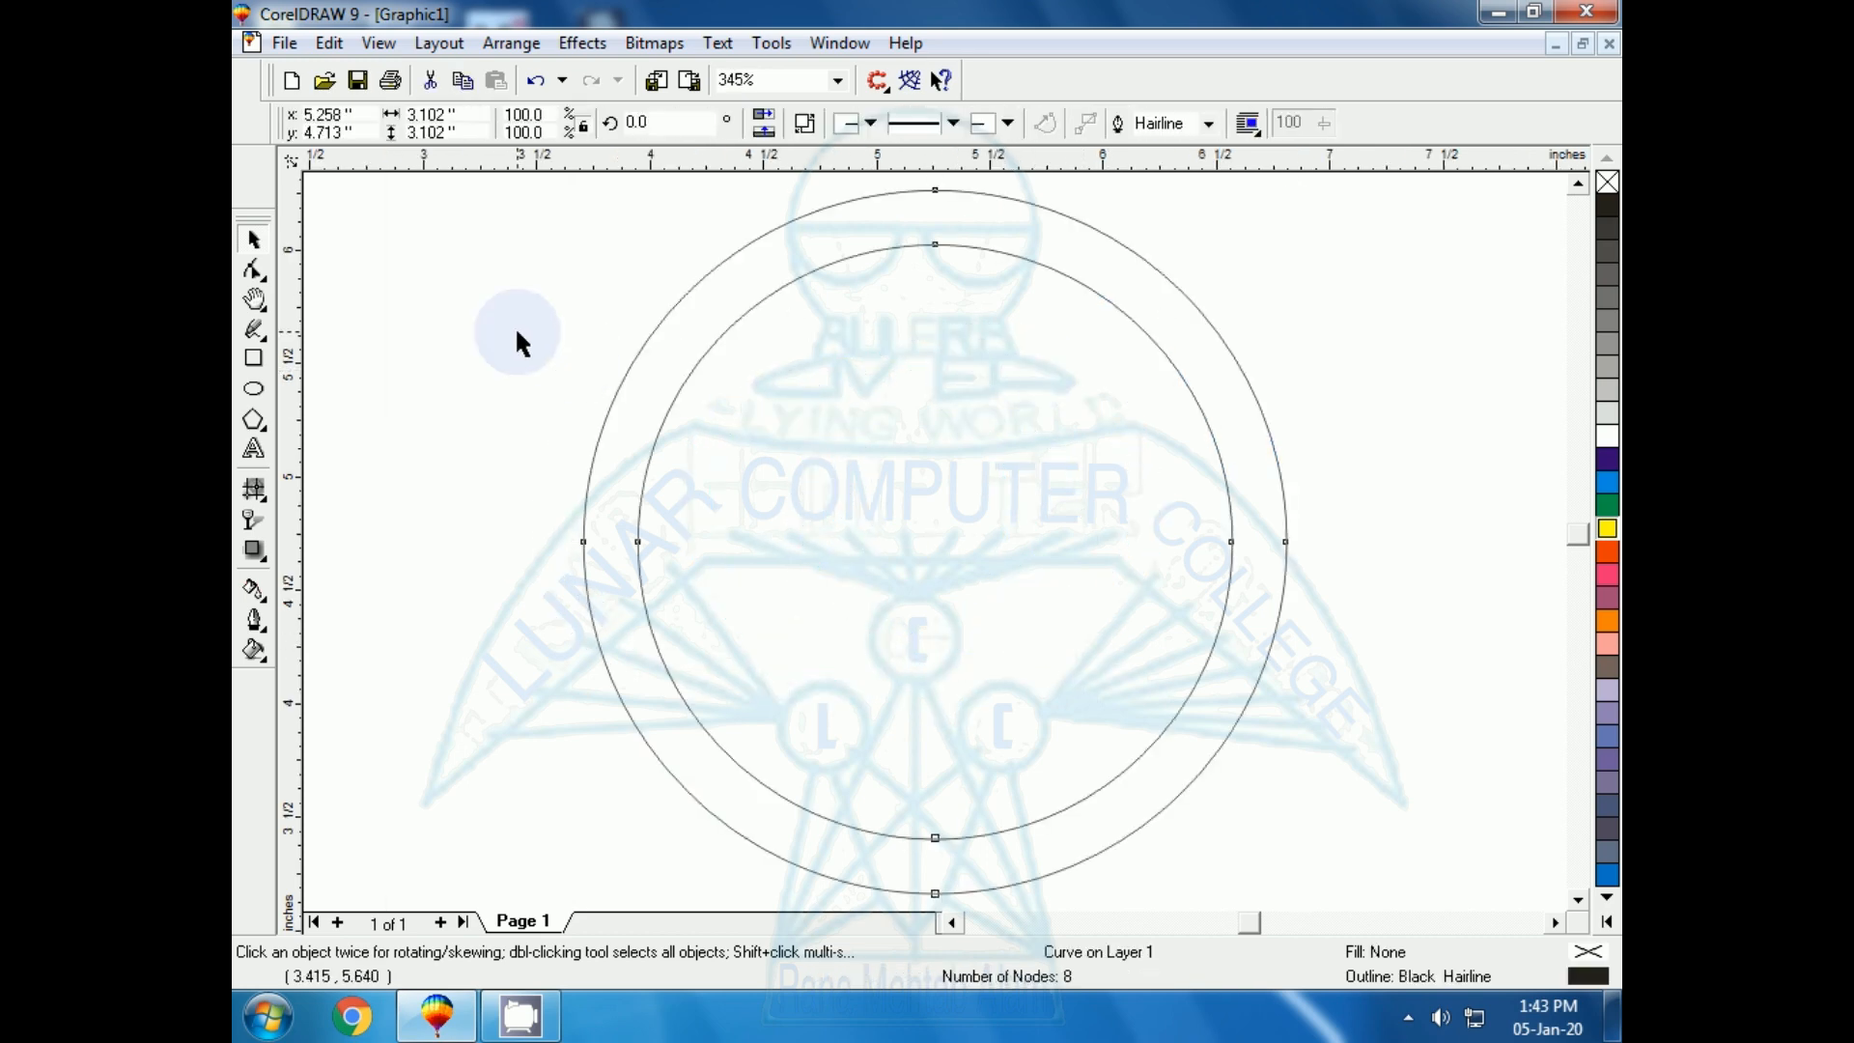
left_click(618, 318)
left_click(673, 309)
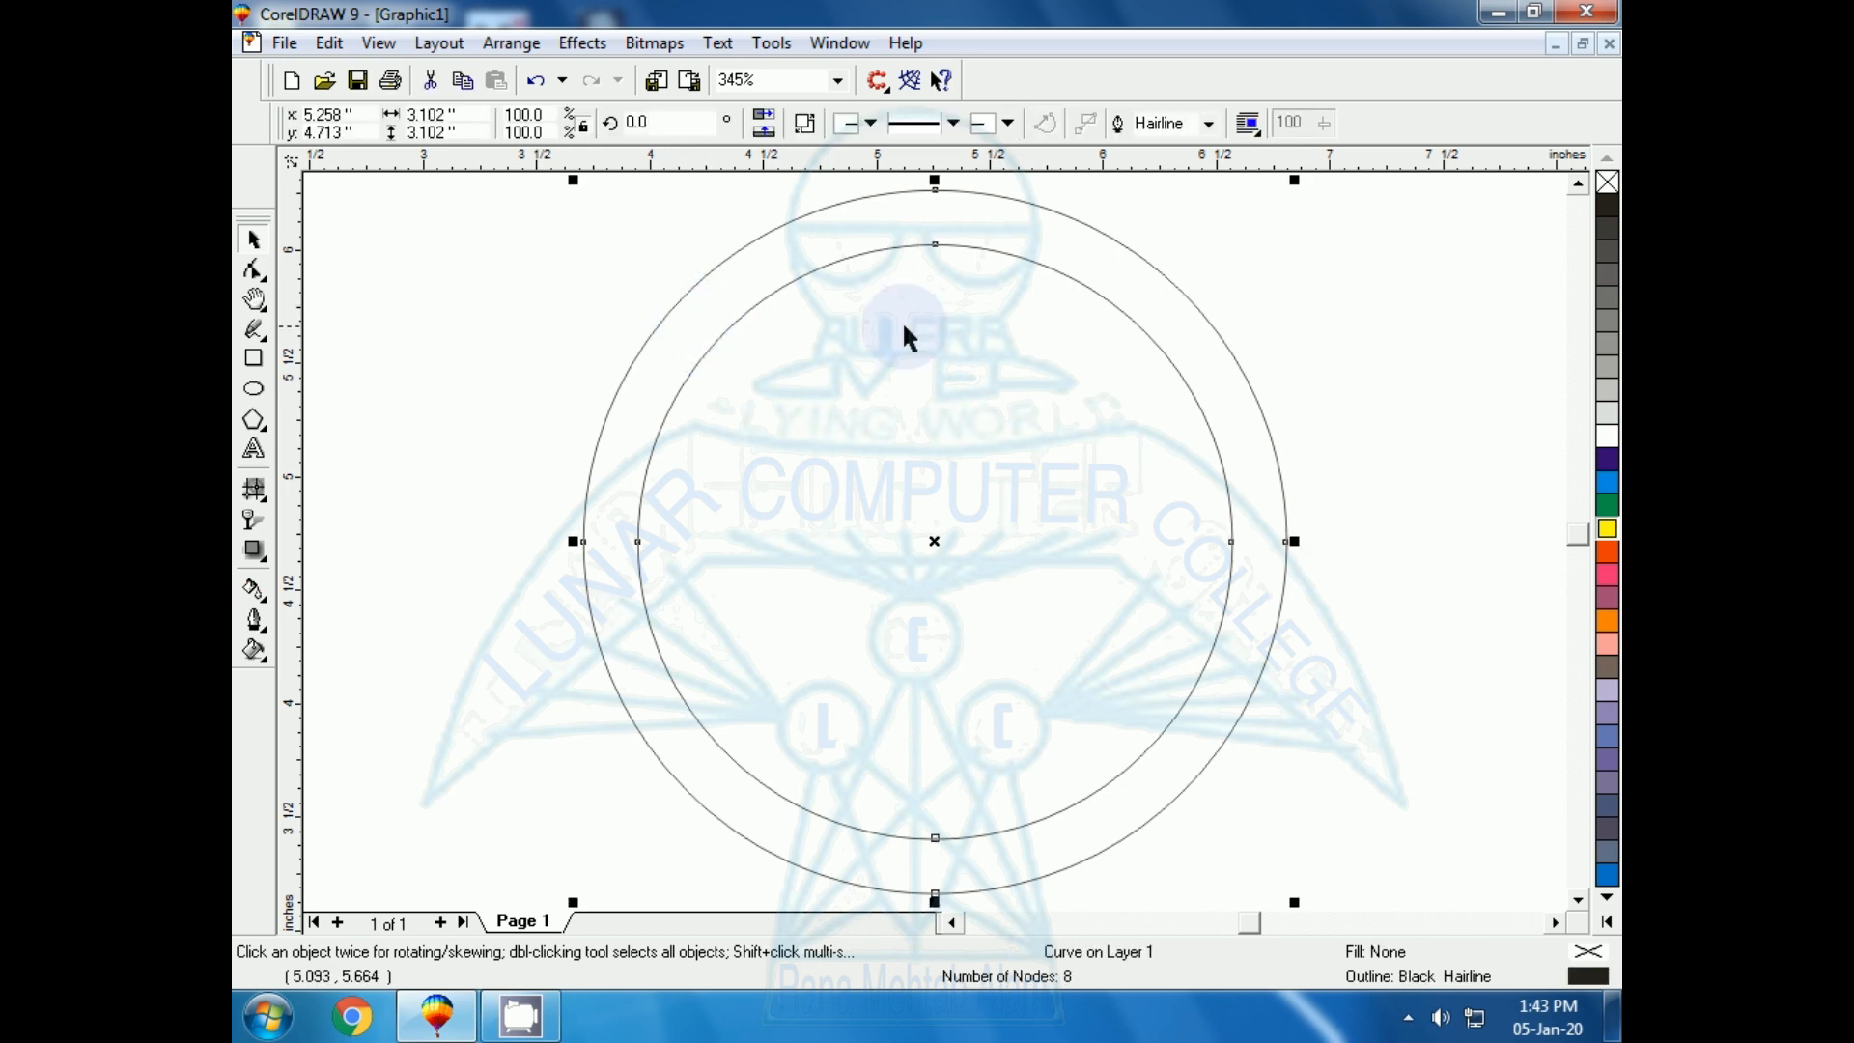
left_click(1607, 207)
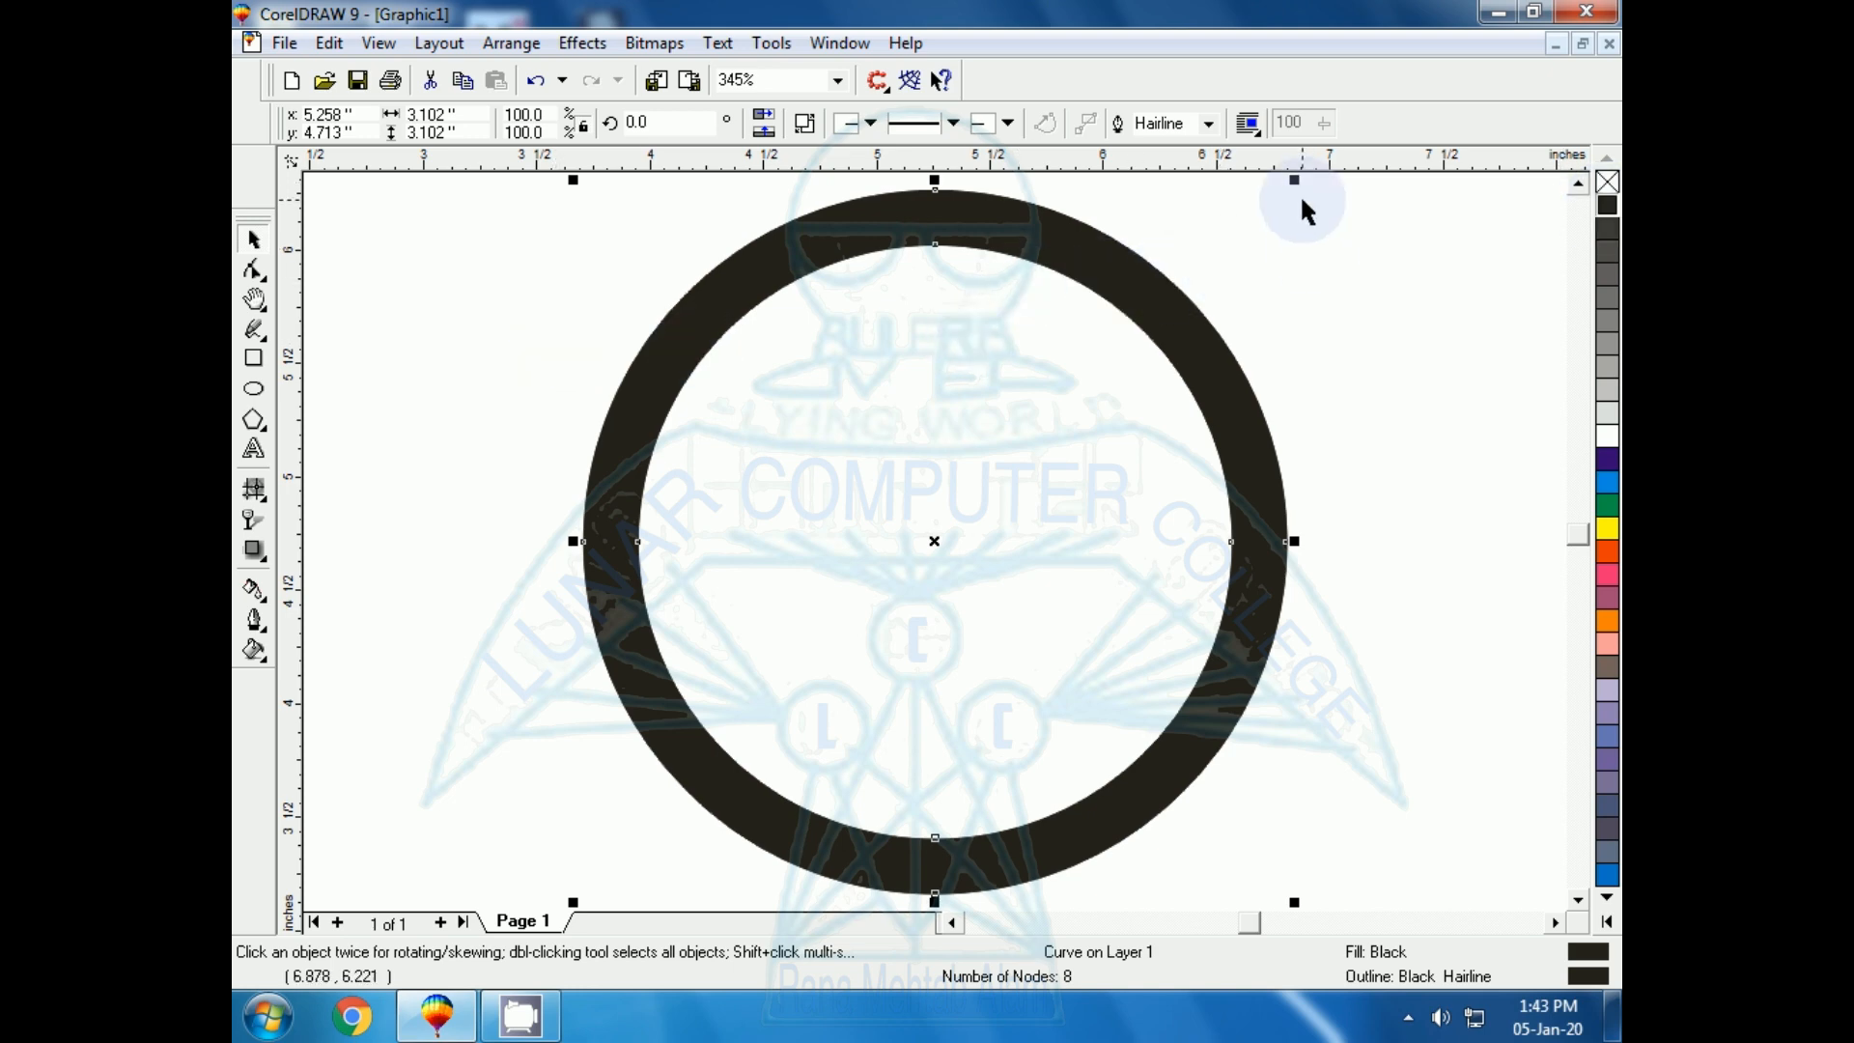
key("F11")
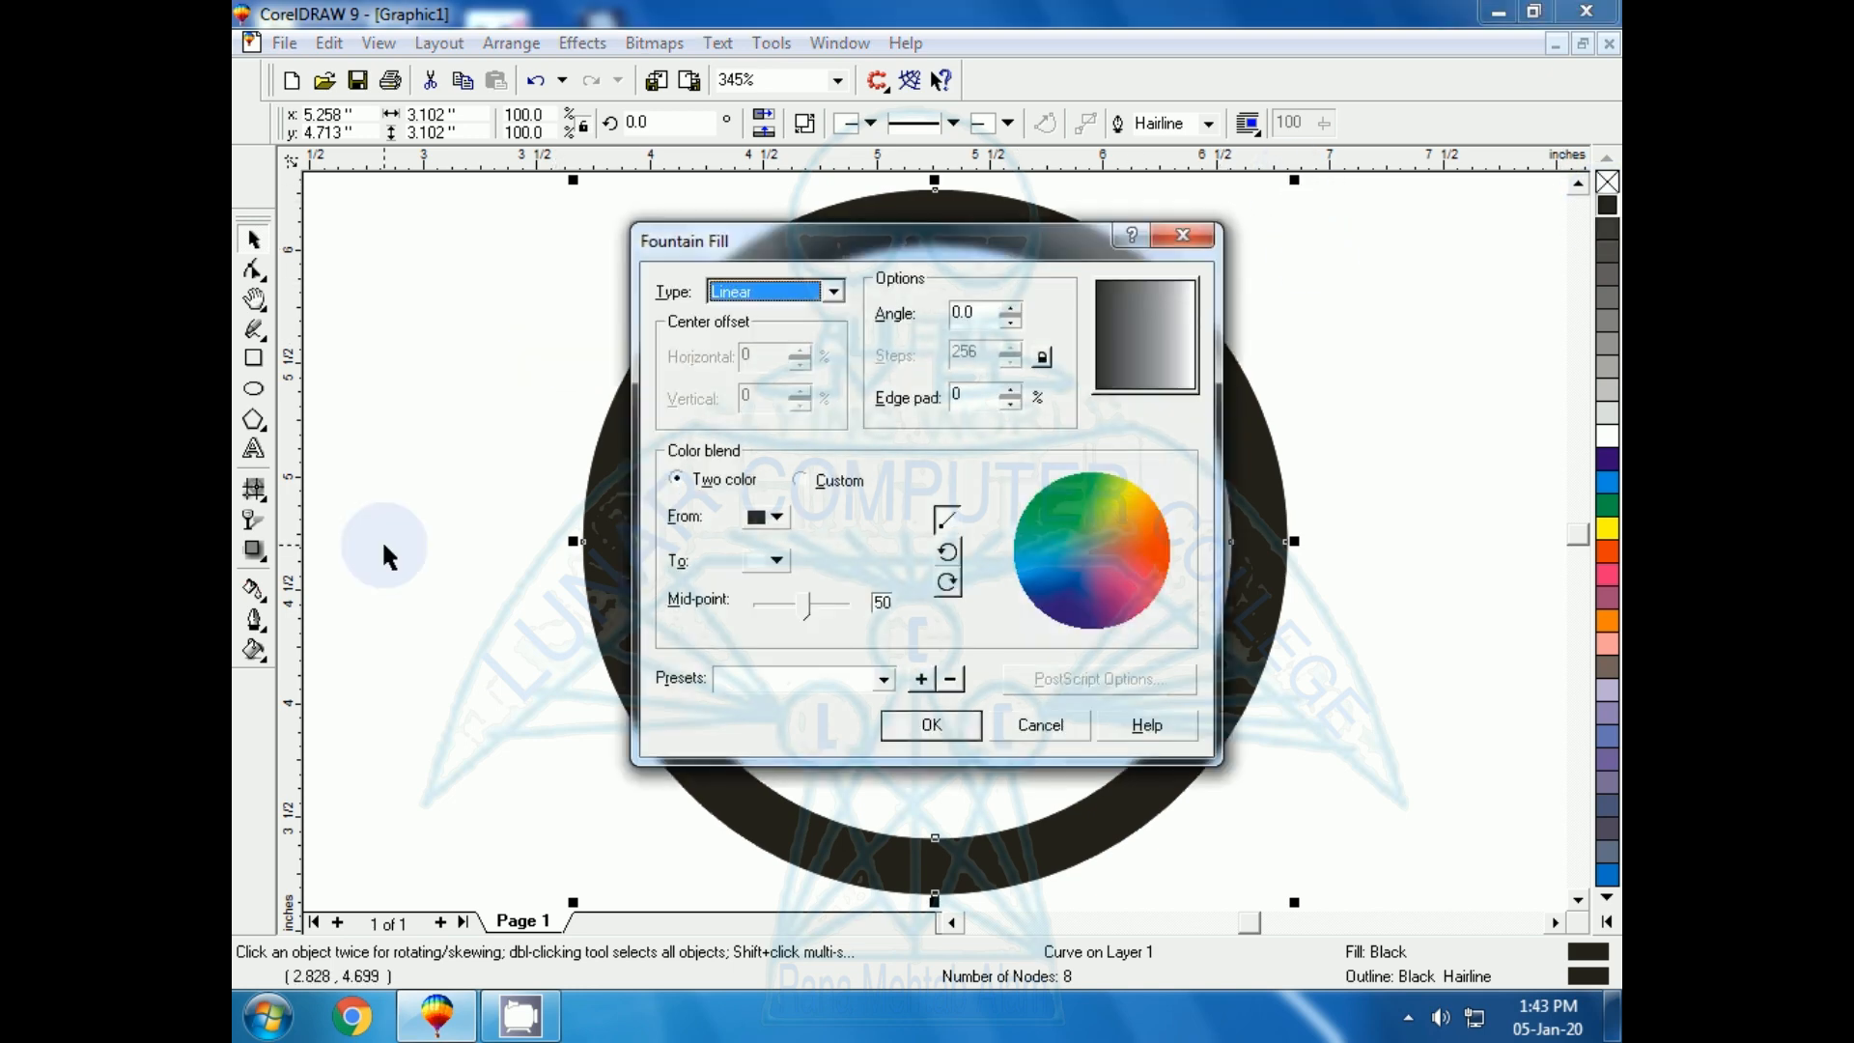
left_click(832, 291)
left_click(735, 333)
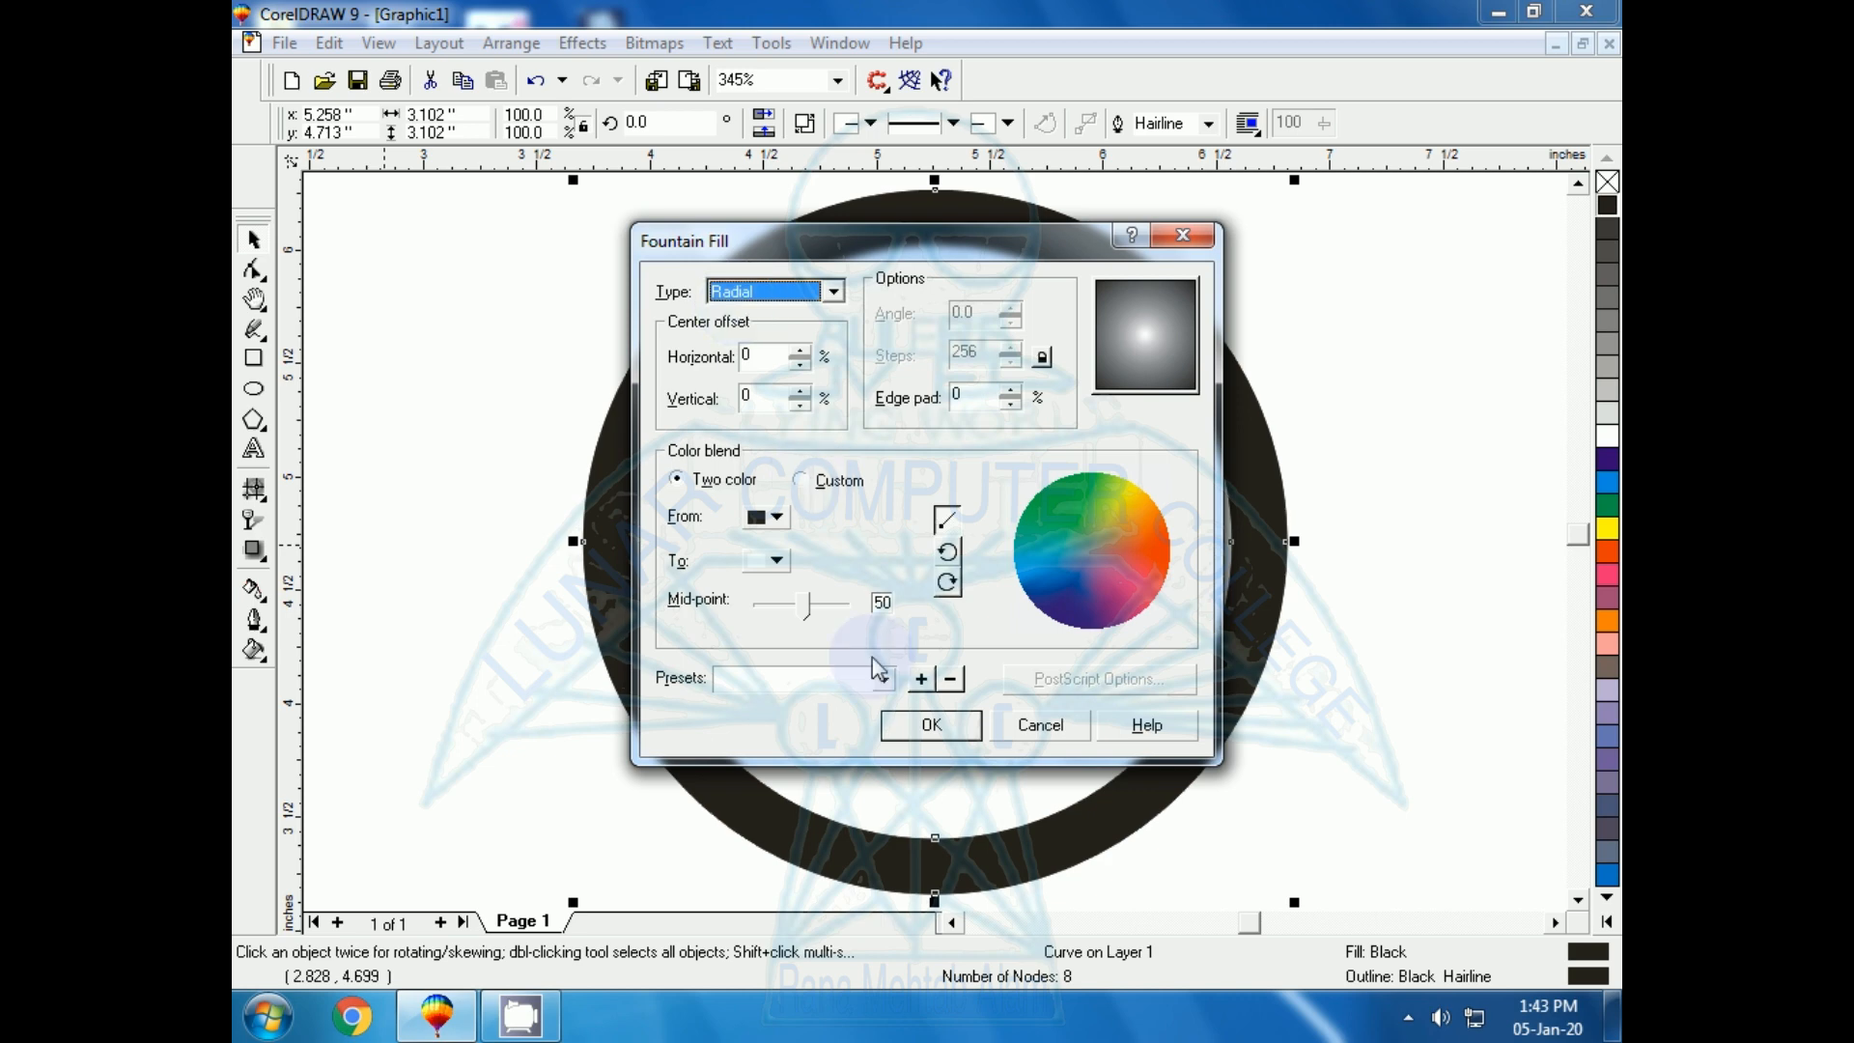
left_click(910, 728)
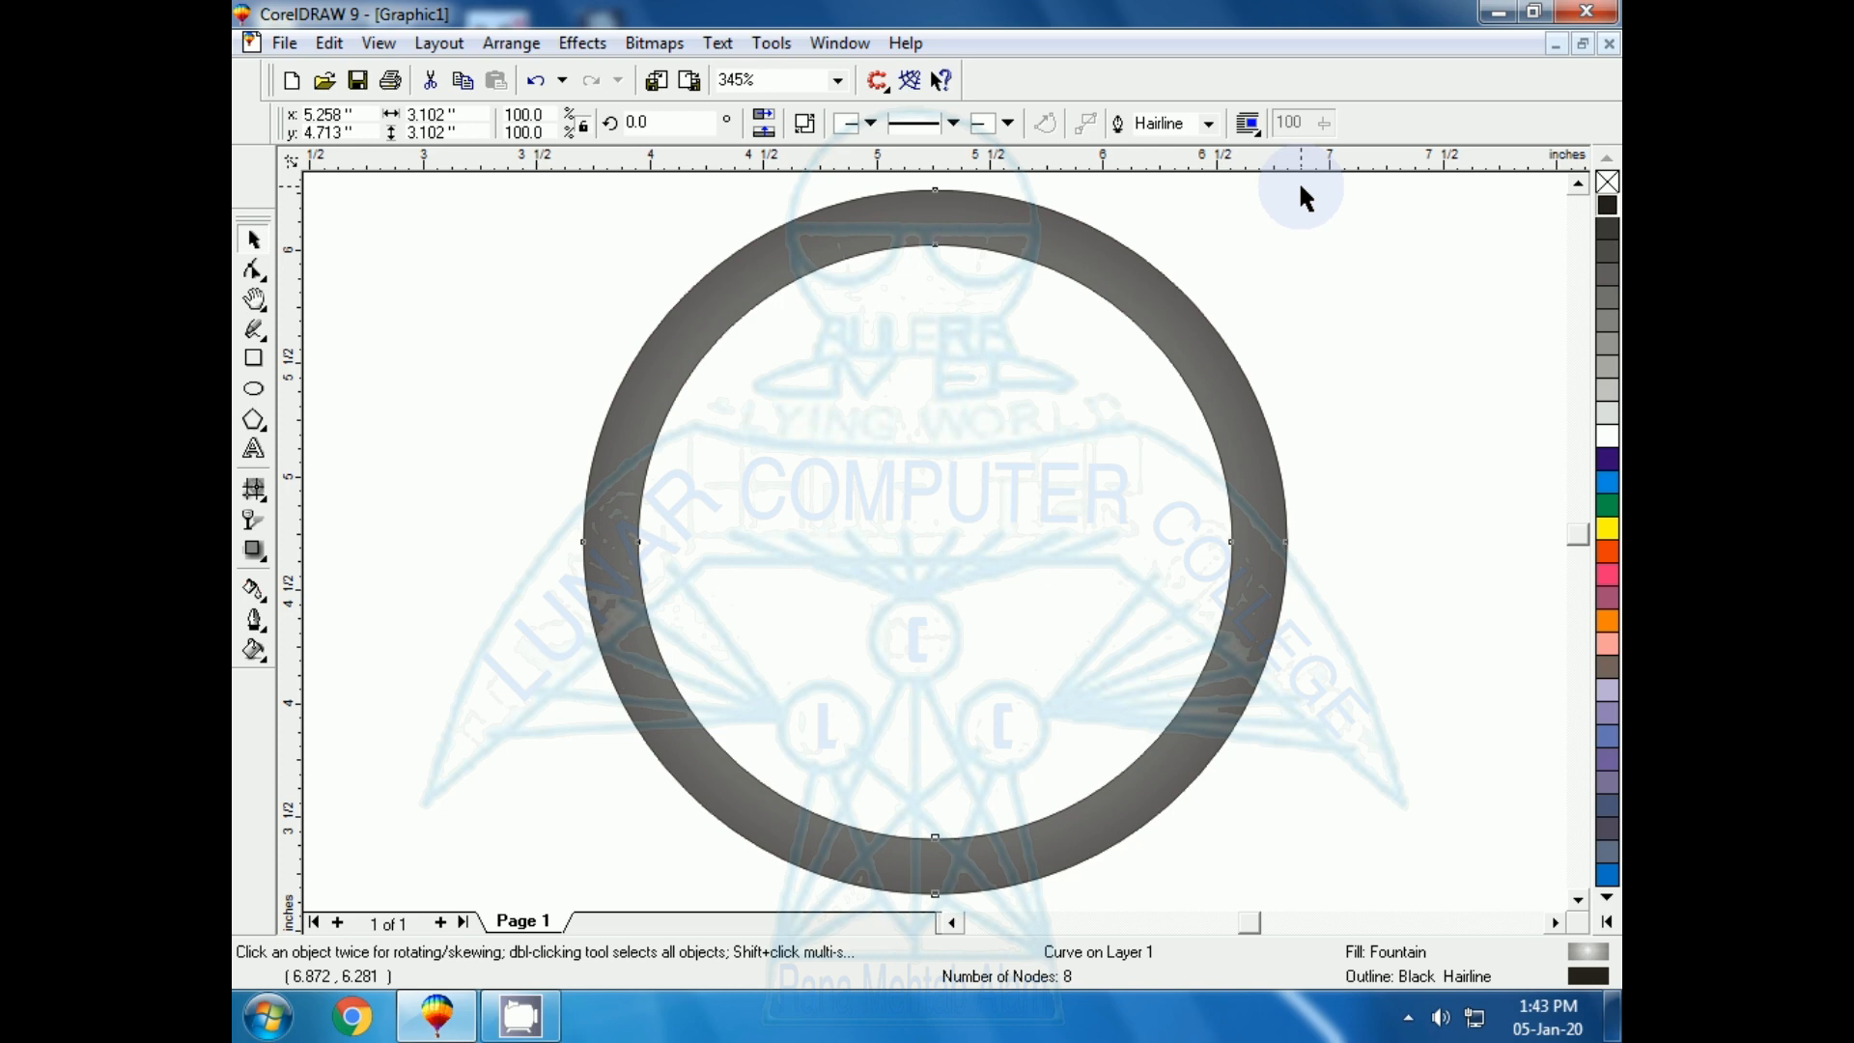
Add a smaller concentric copy of the shaded ring inside it and group the two rings
left_click_drag(1298, 179, 1257, 240)
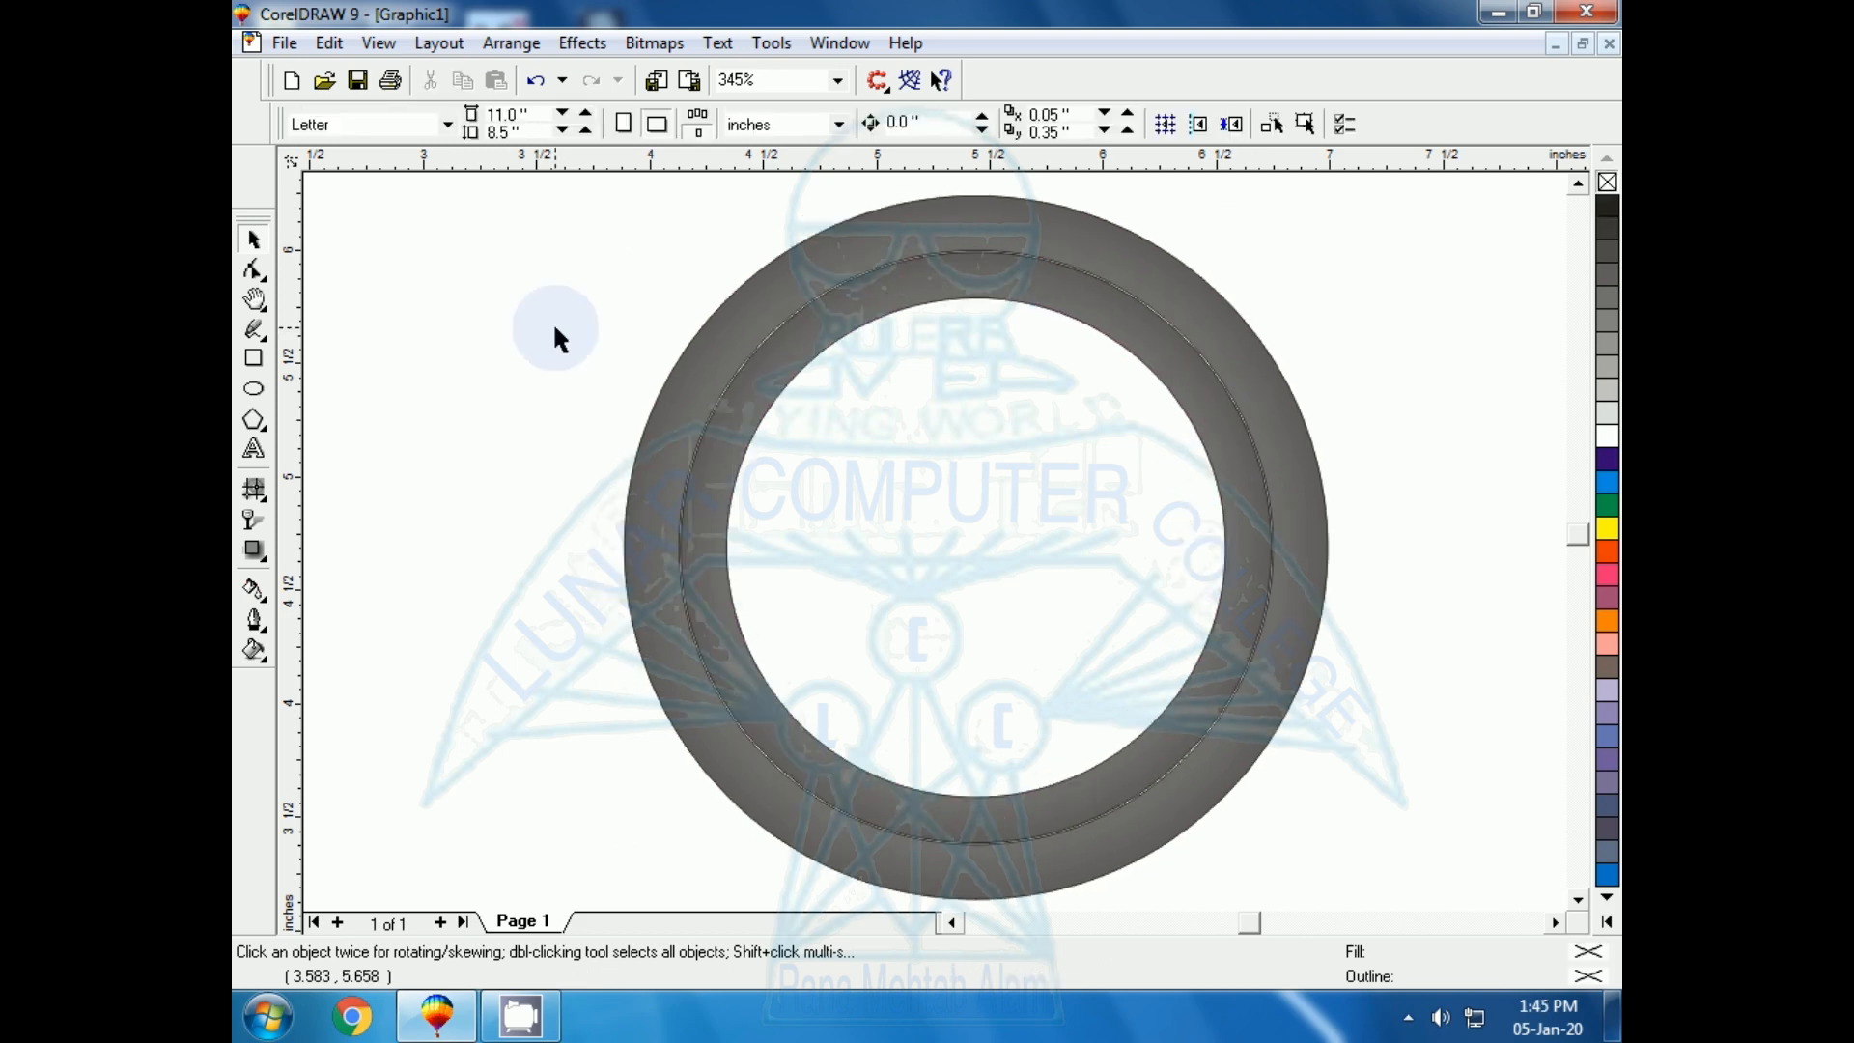
key("F3")
left_click_drag(591, 261, 1307, 844)
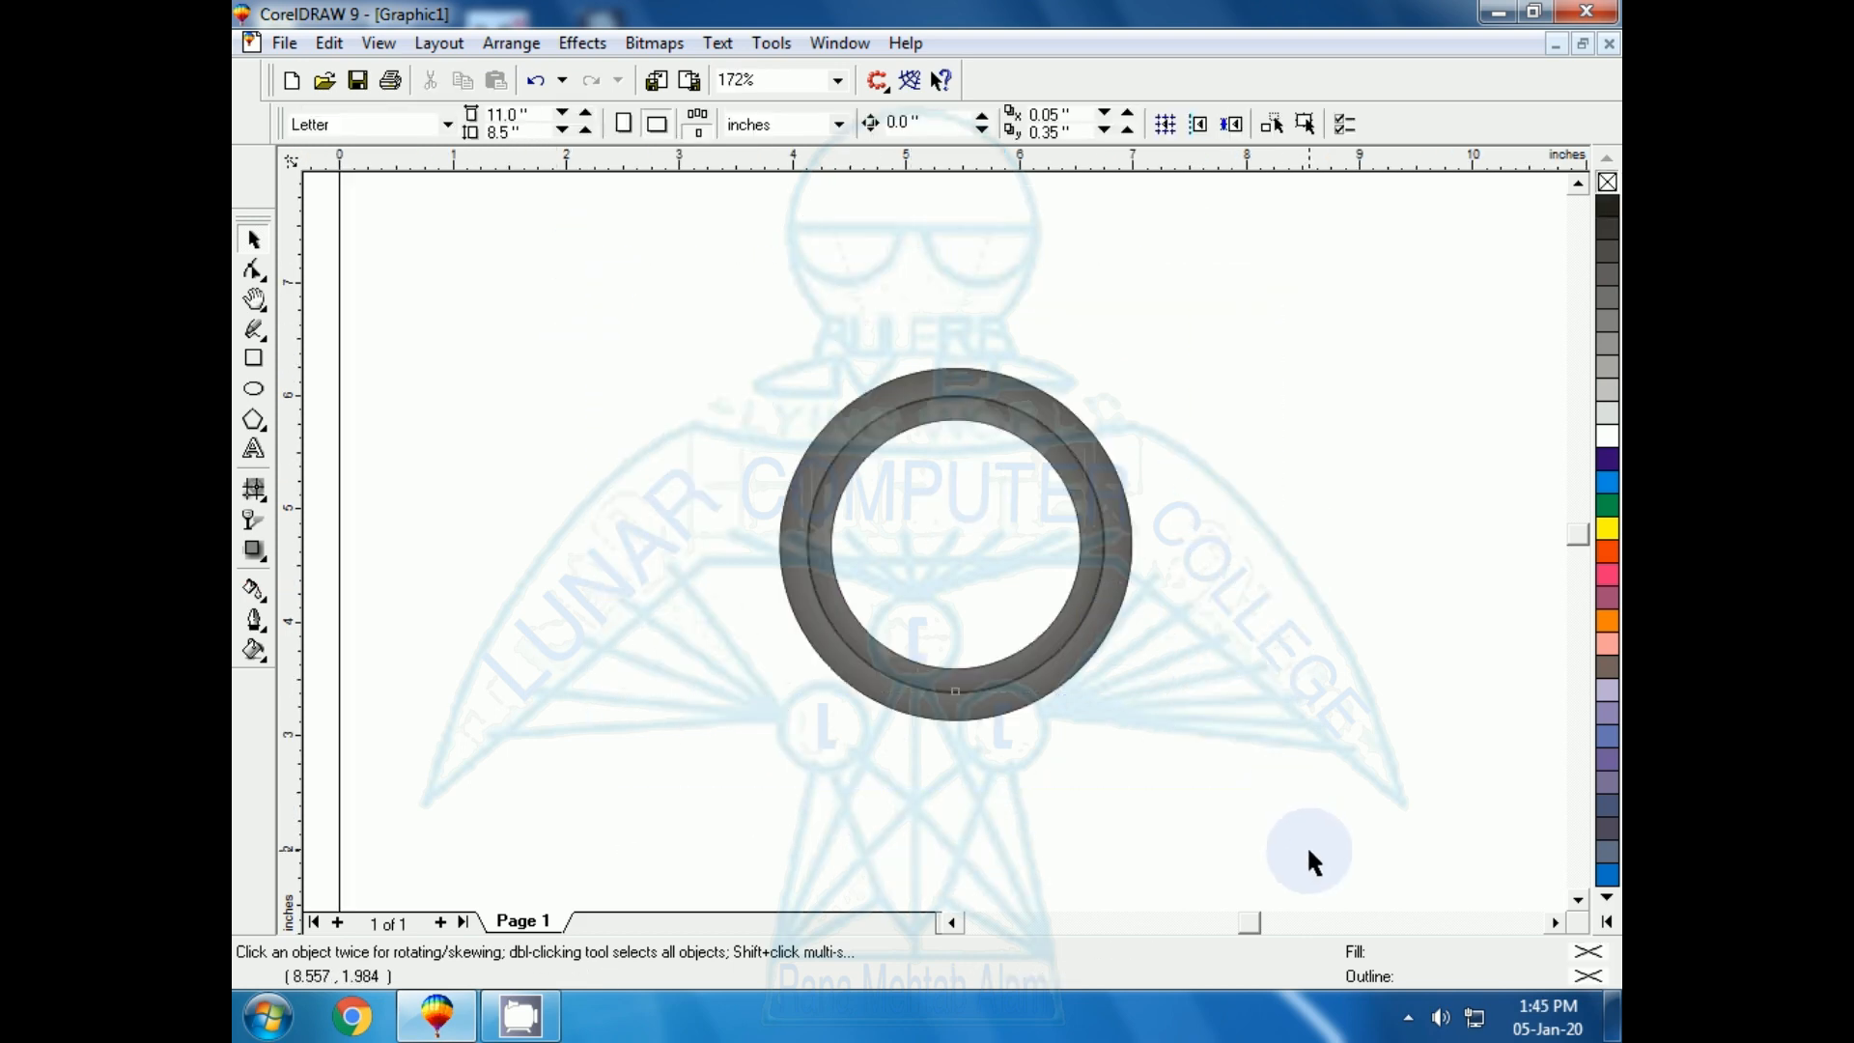
key("ctrl+g")
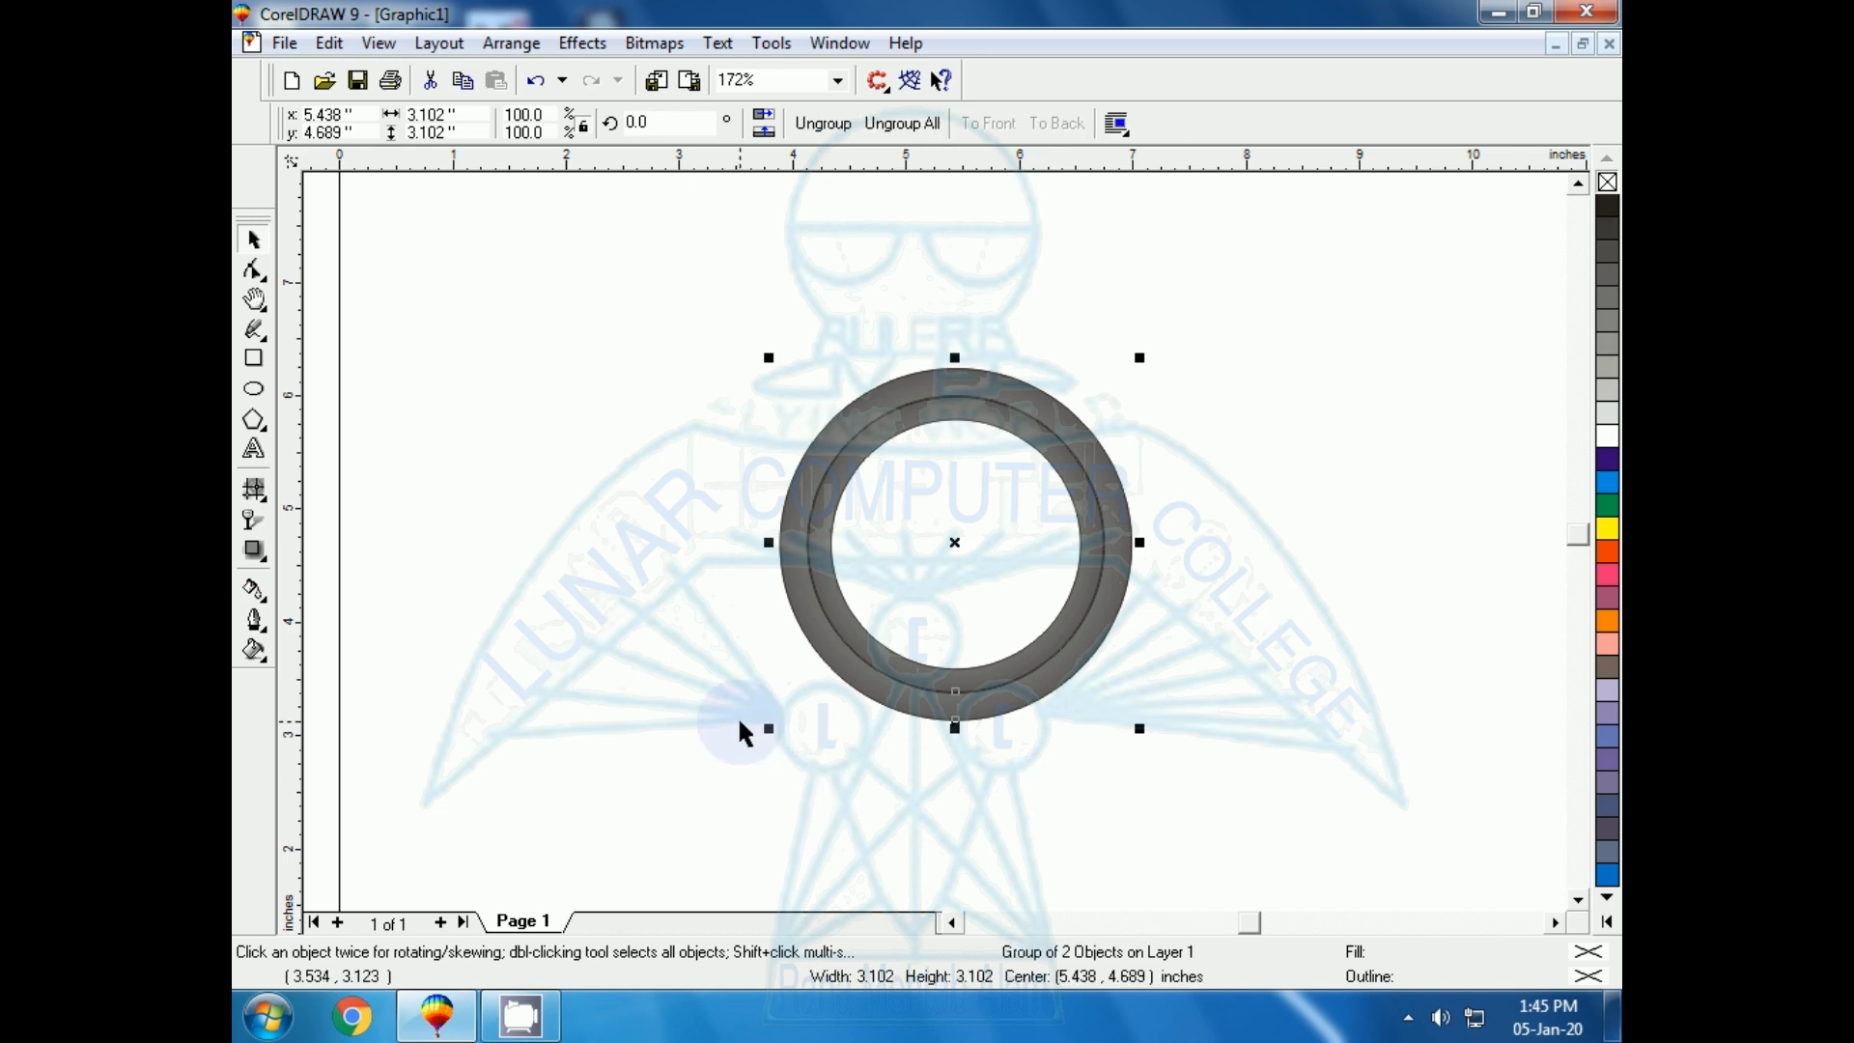
Move the ring group's rotation centre to its bottom edge and make a copy rotated 30 degrees clockwise around it
left_click(739, 722)
left_click(927, 707)
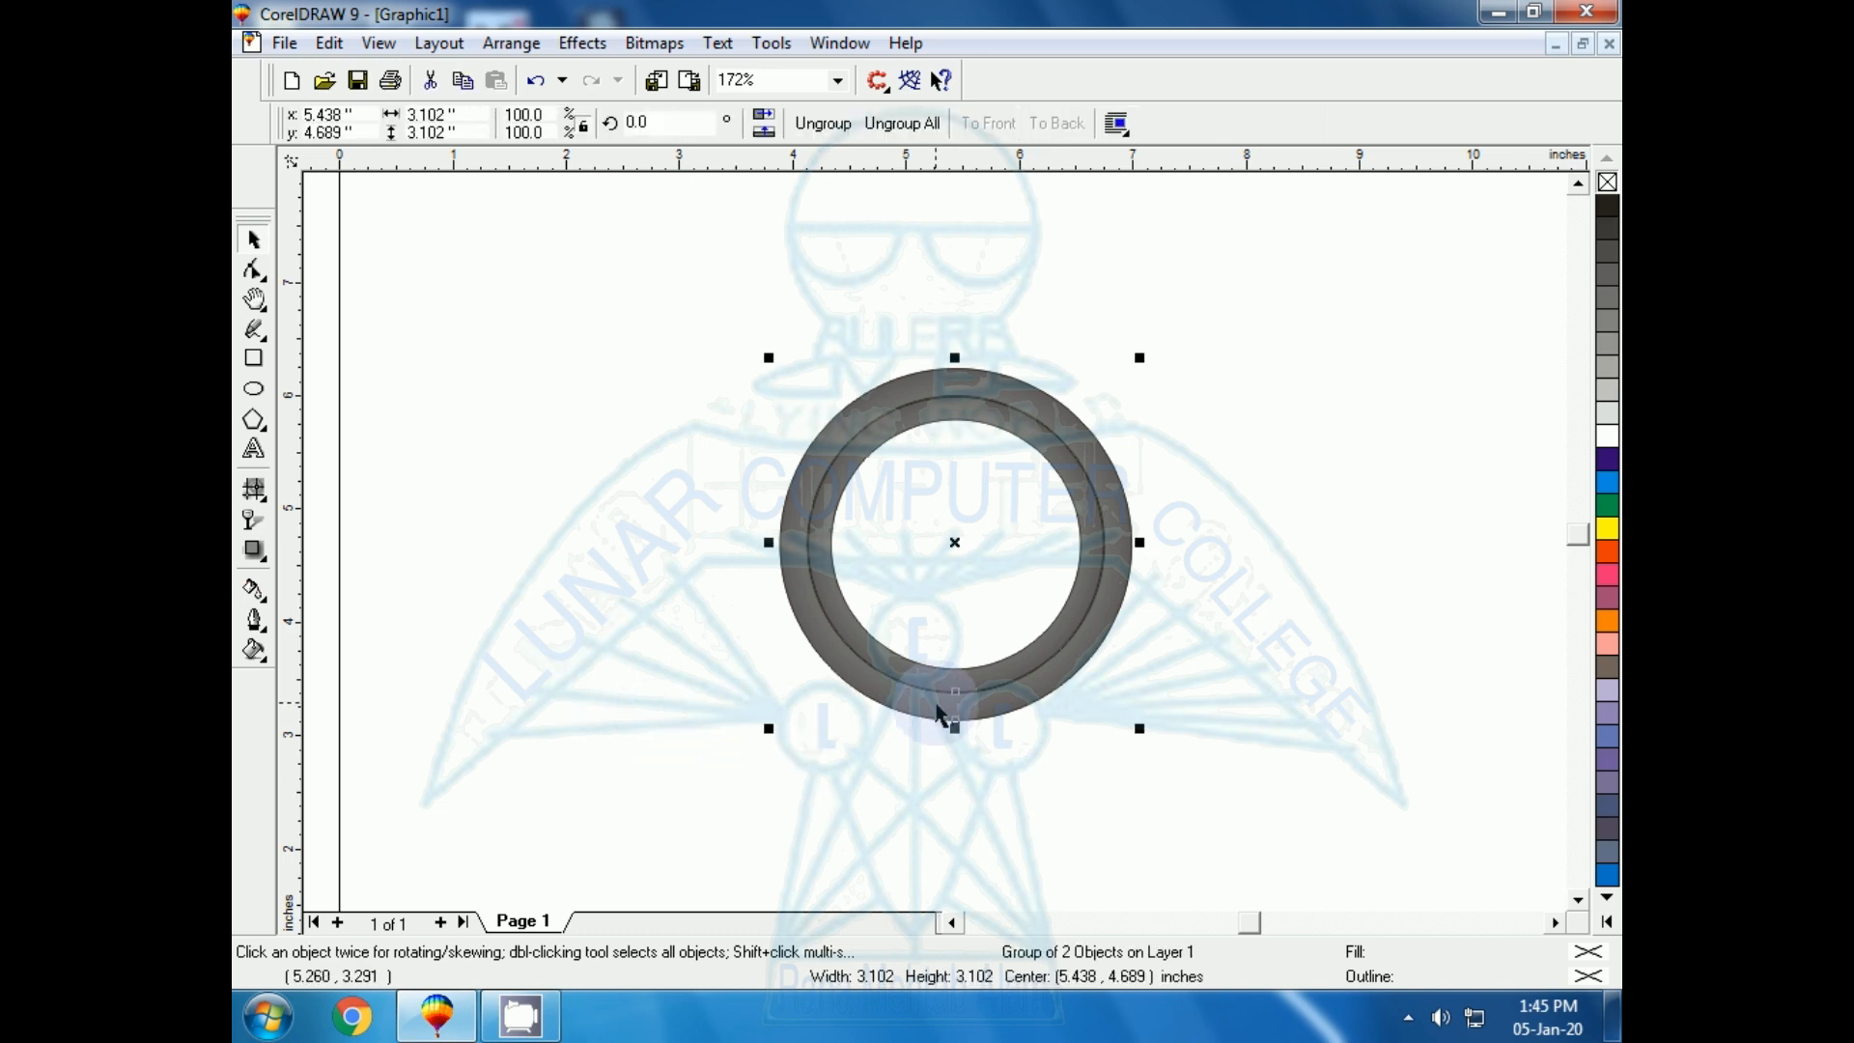
left_click(957, 544)
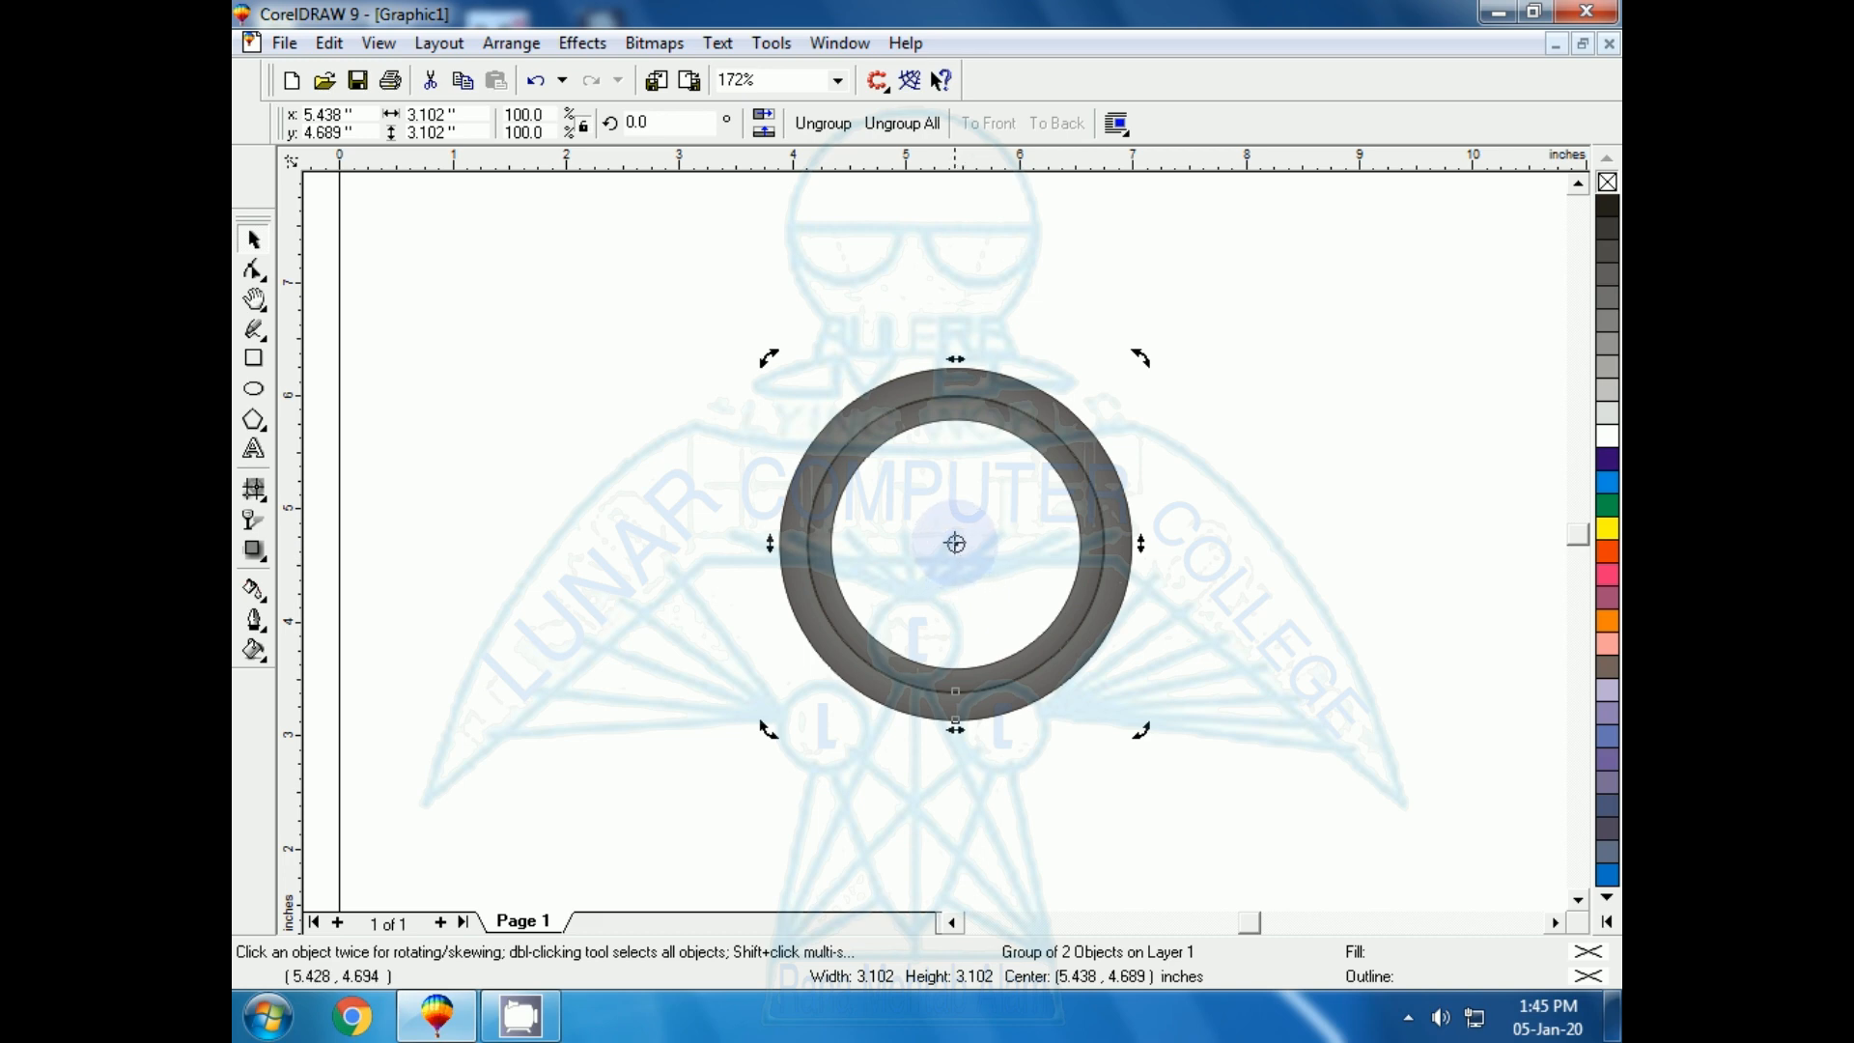
left_click_drag(951, 574, 957, 724)
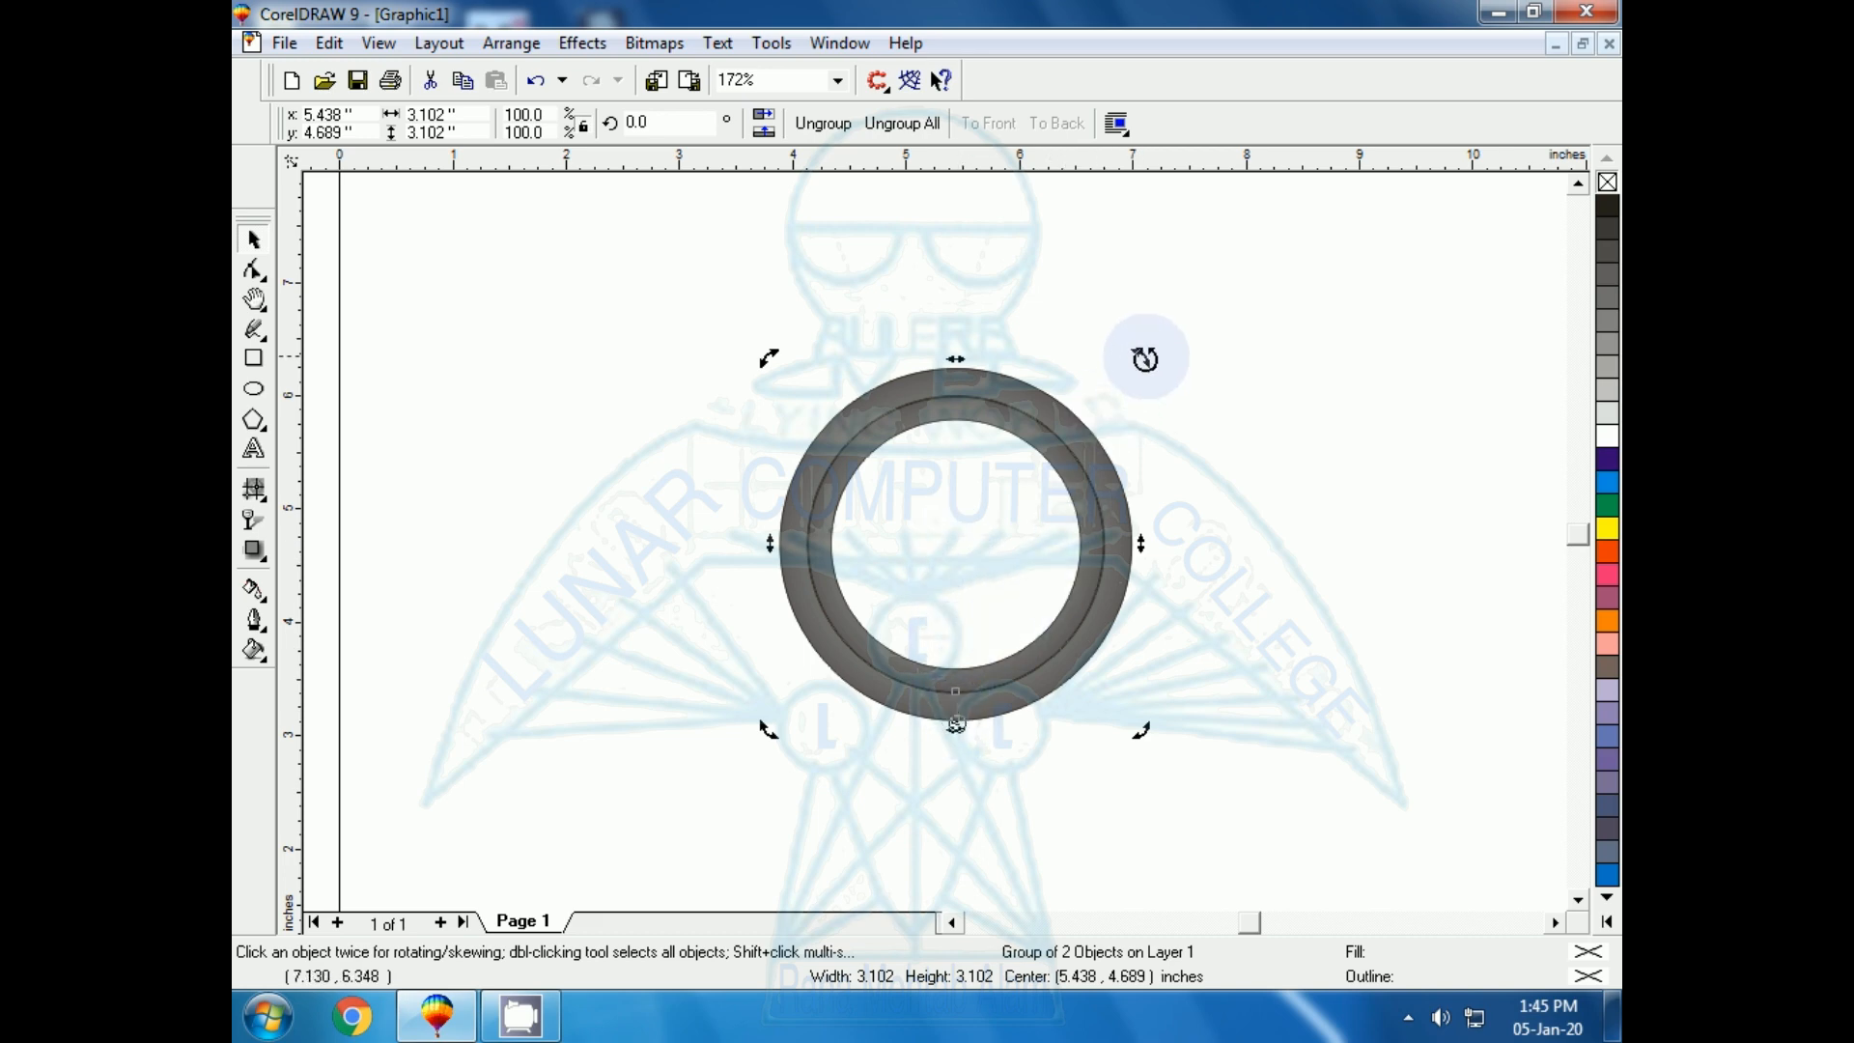
left_click_drag(1141, 358, 563, 707)
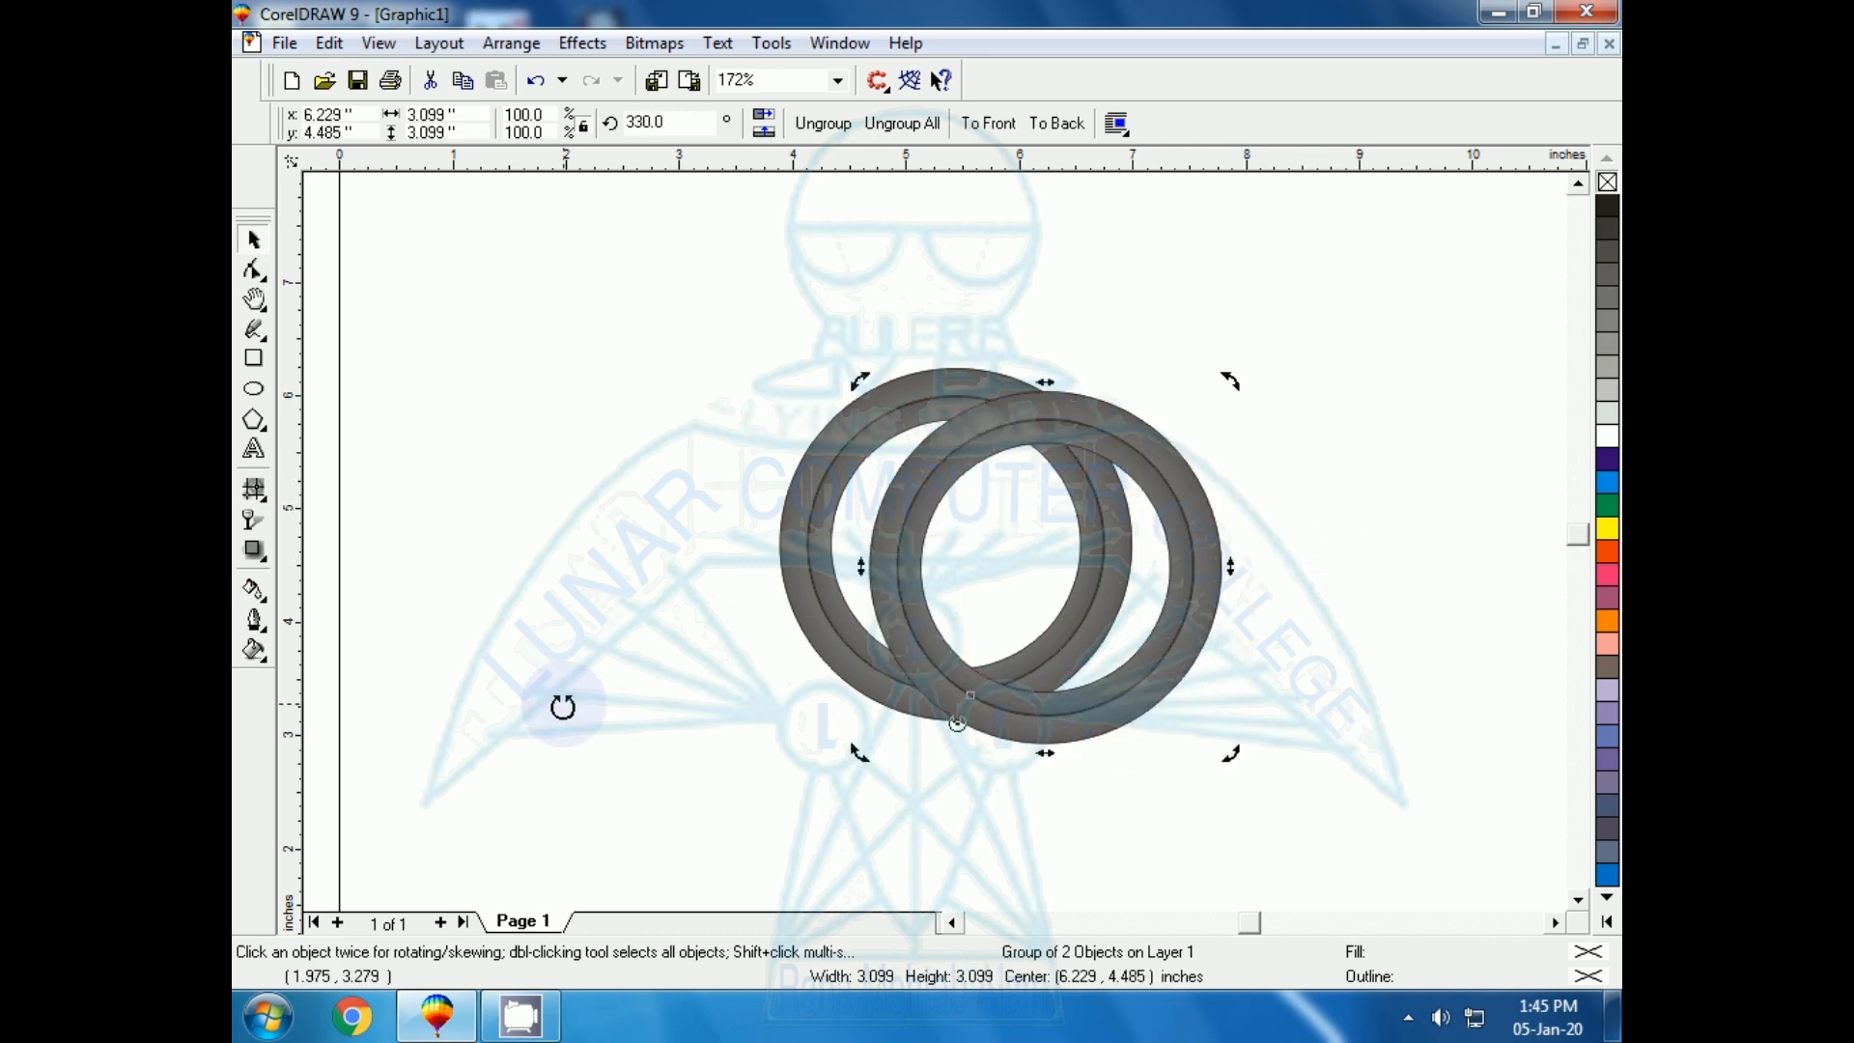
Repeat the 30-degree rotated copy around the pivot until twelve double rings complete the full circle
key("ctrl+r")
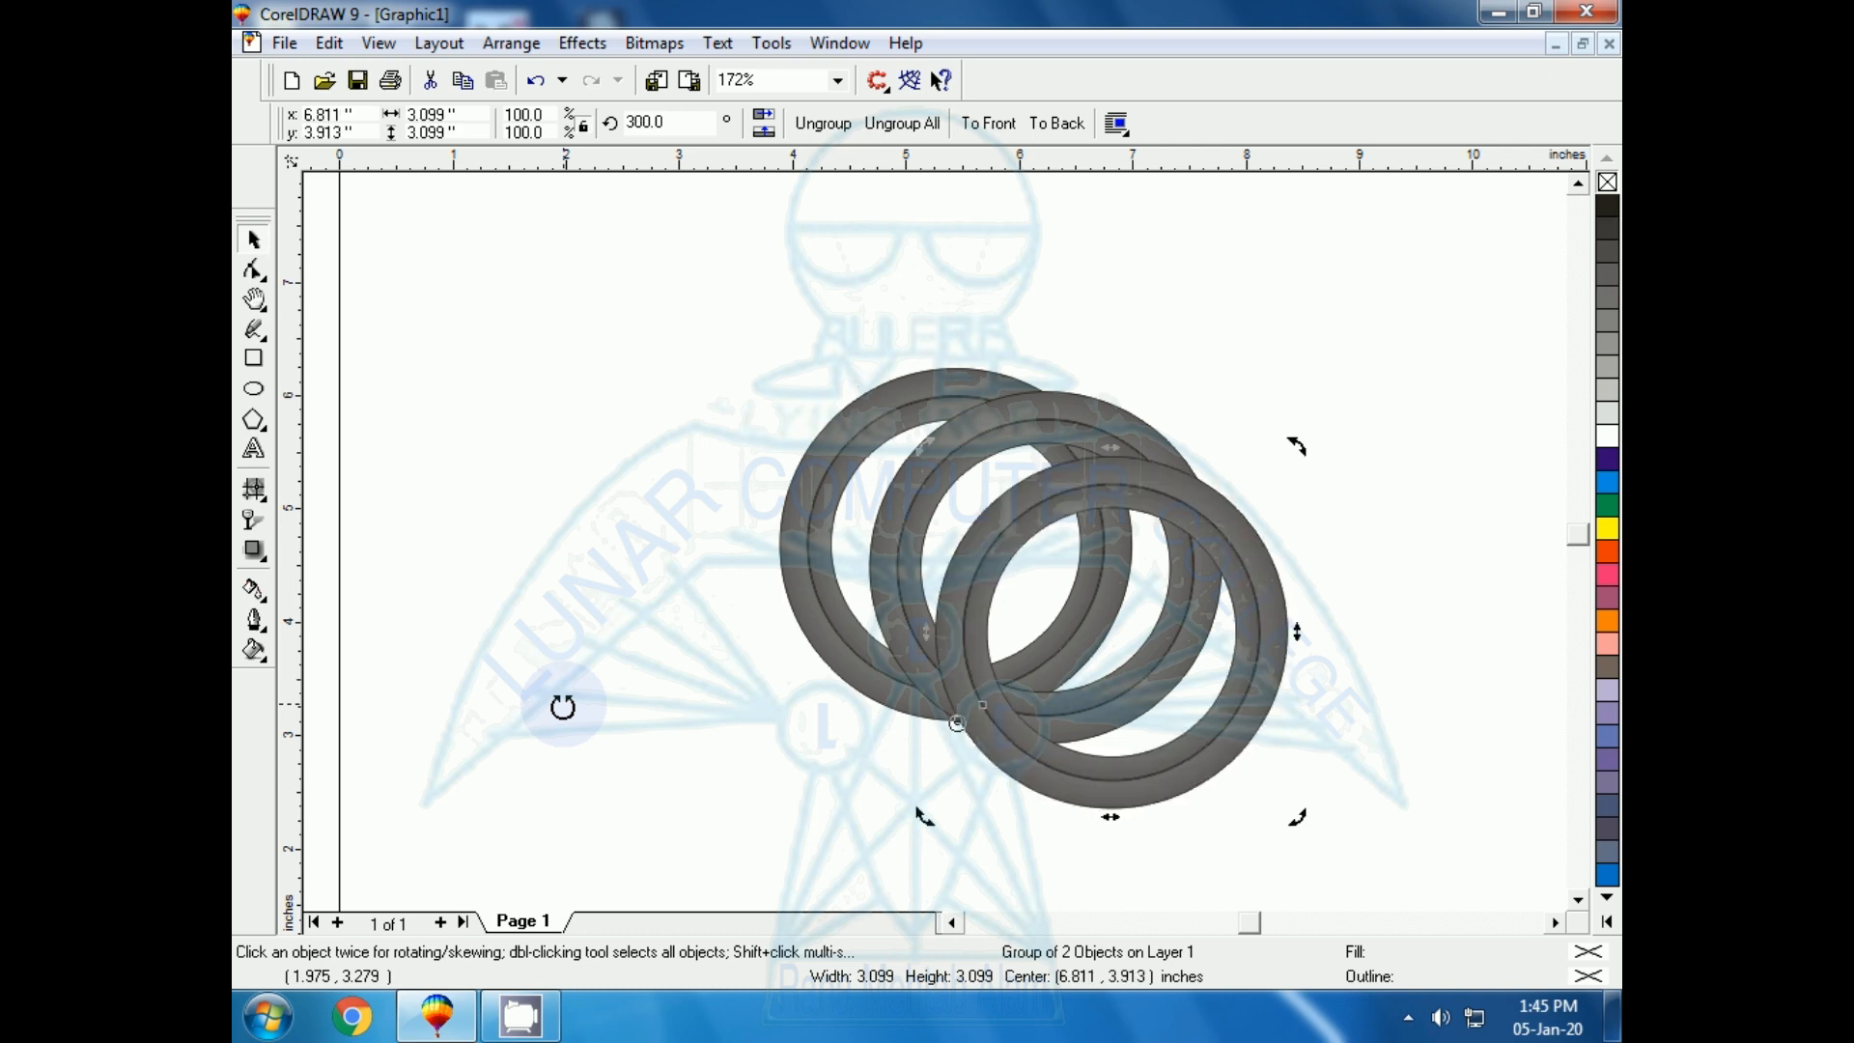
key("ctrl+r")
key("ctrl+r")
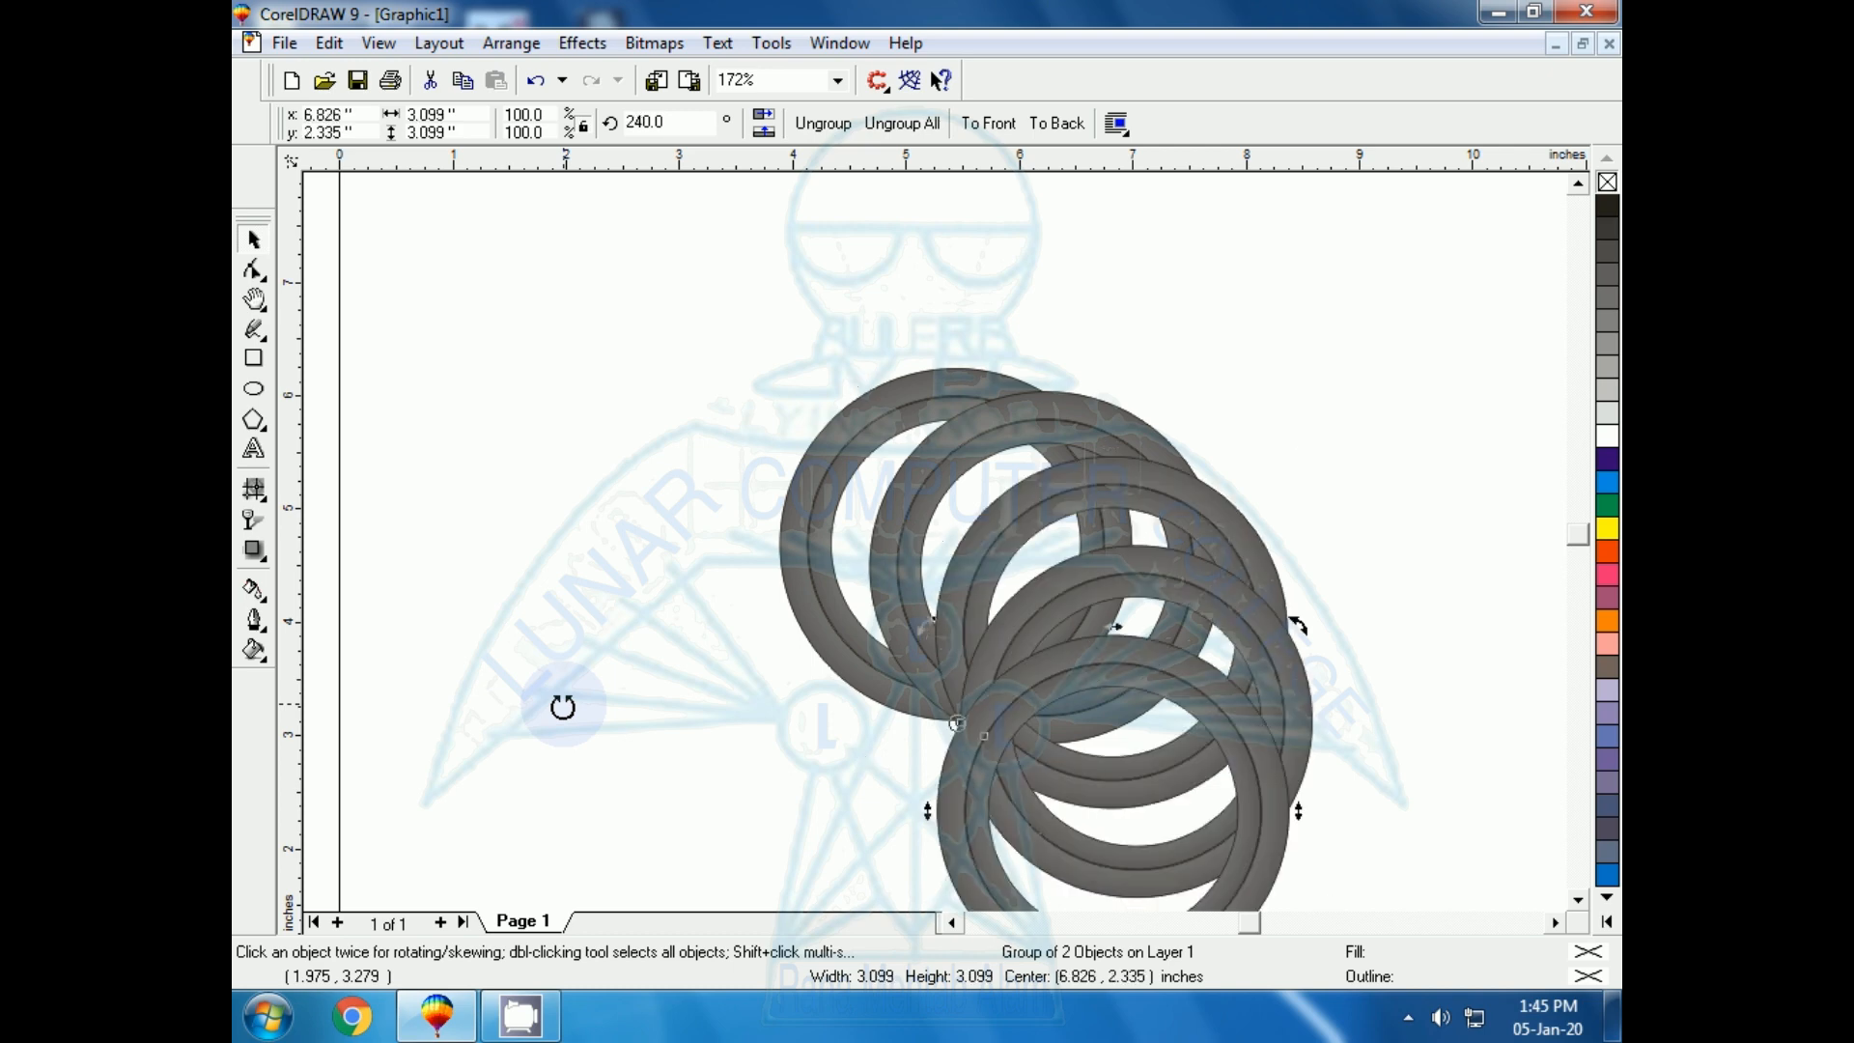
key("ctrl+r")
key("ctrl+r")
key("ctrl+r")
key("ctrl+r")
key("ctrl+r")
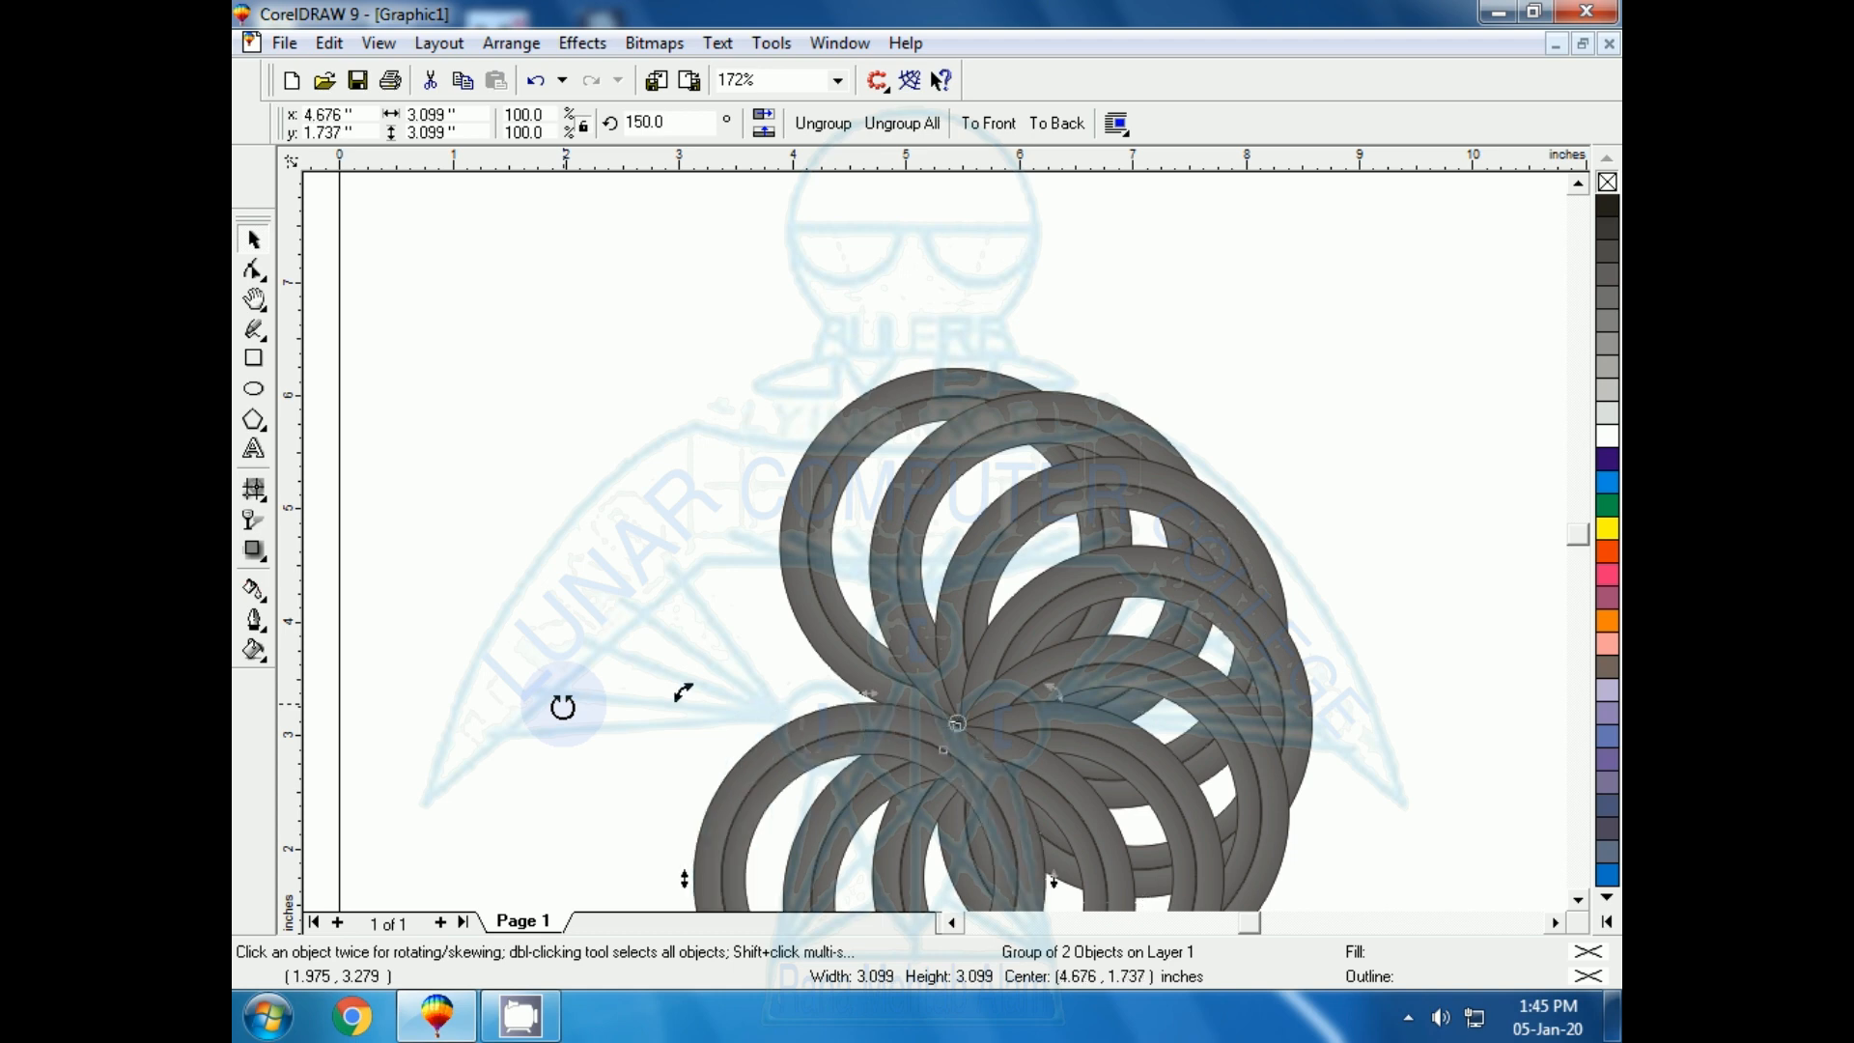
key("ctrl+r")
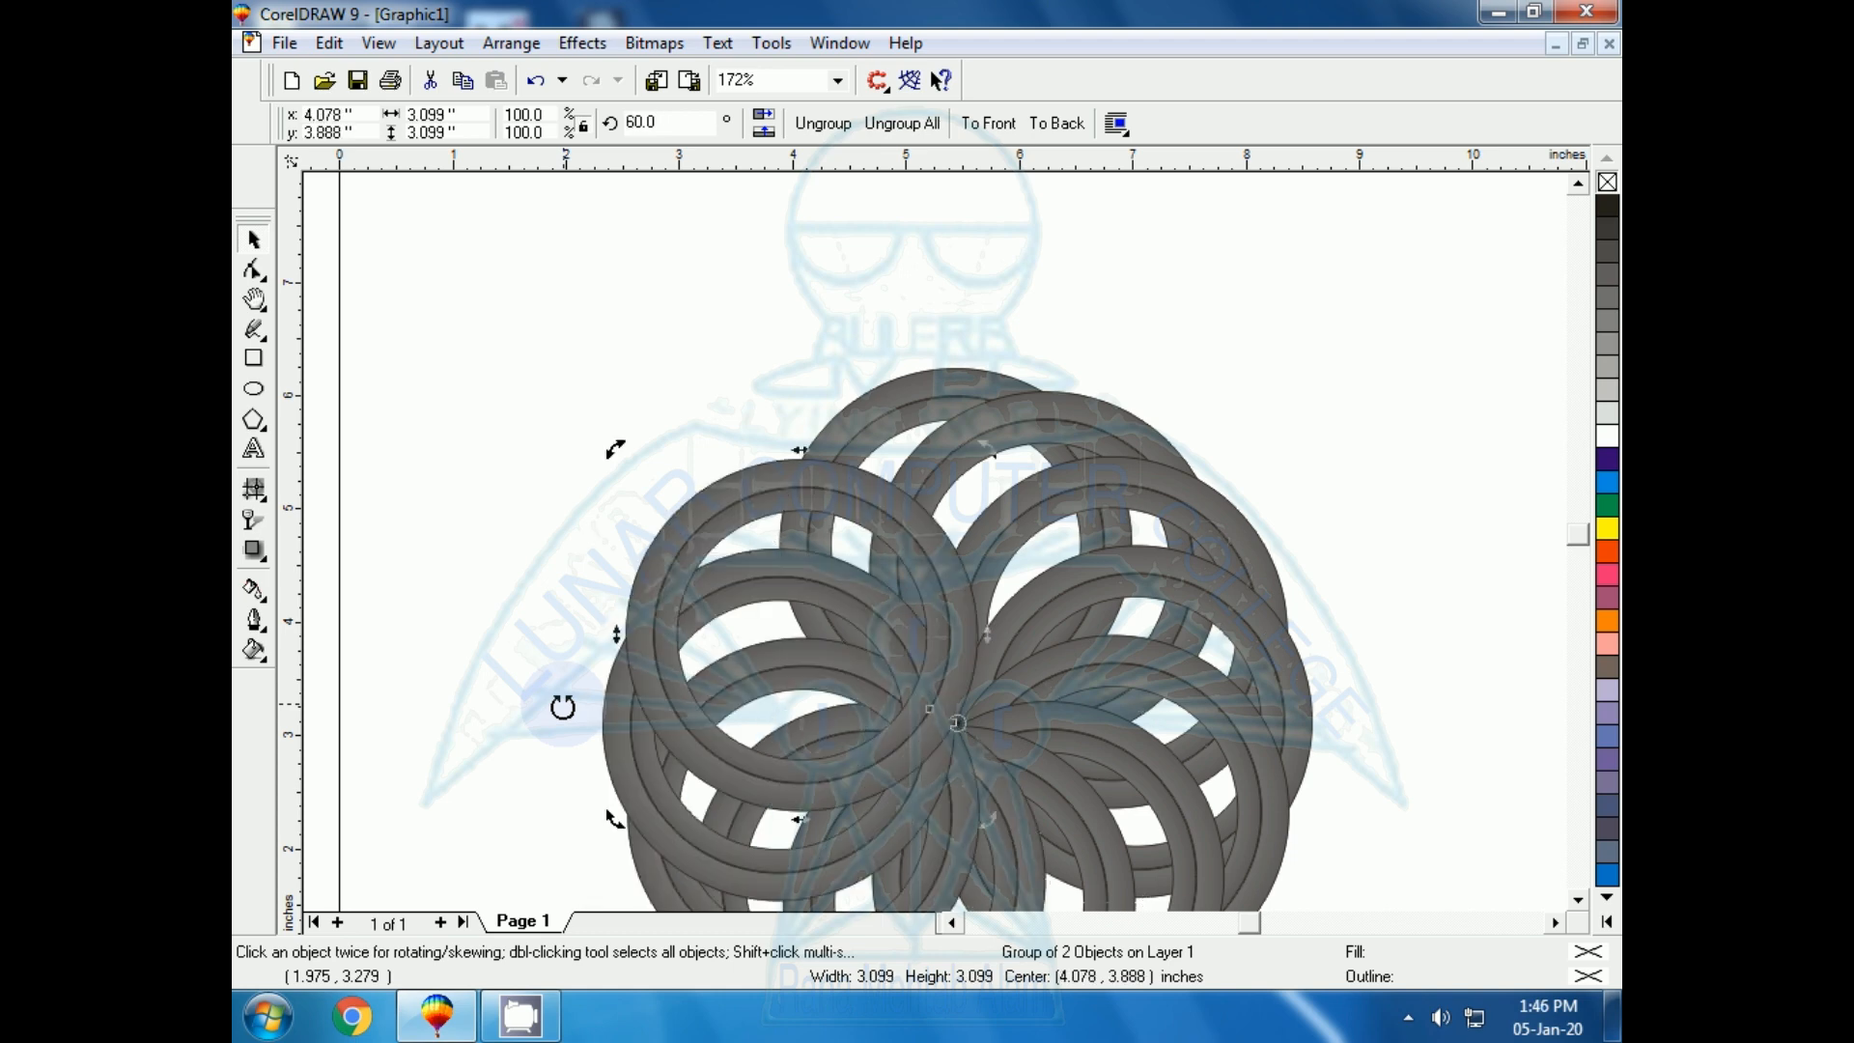
key("ctrl+r")
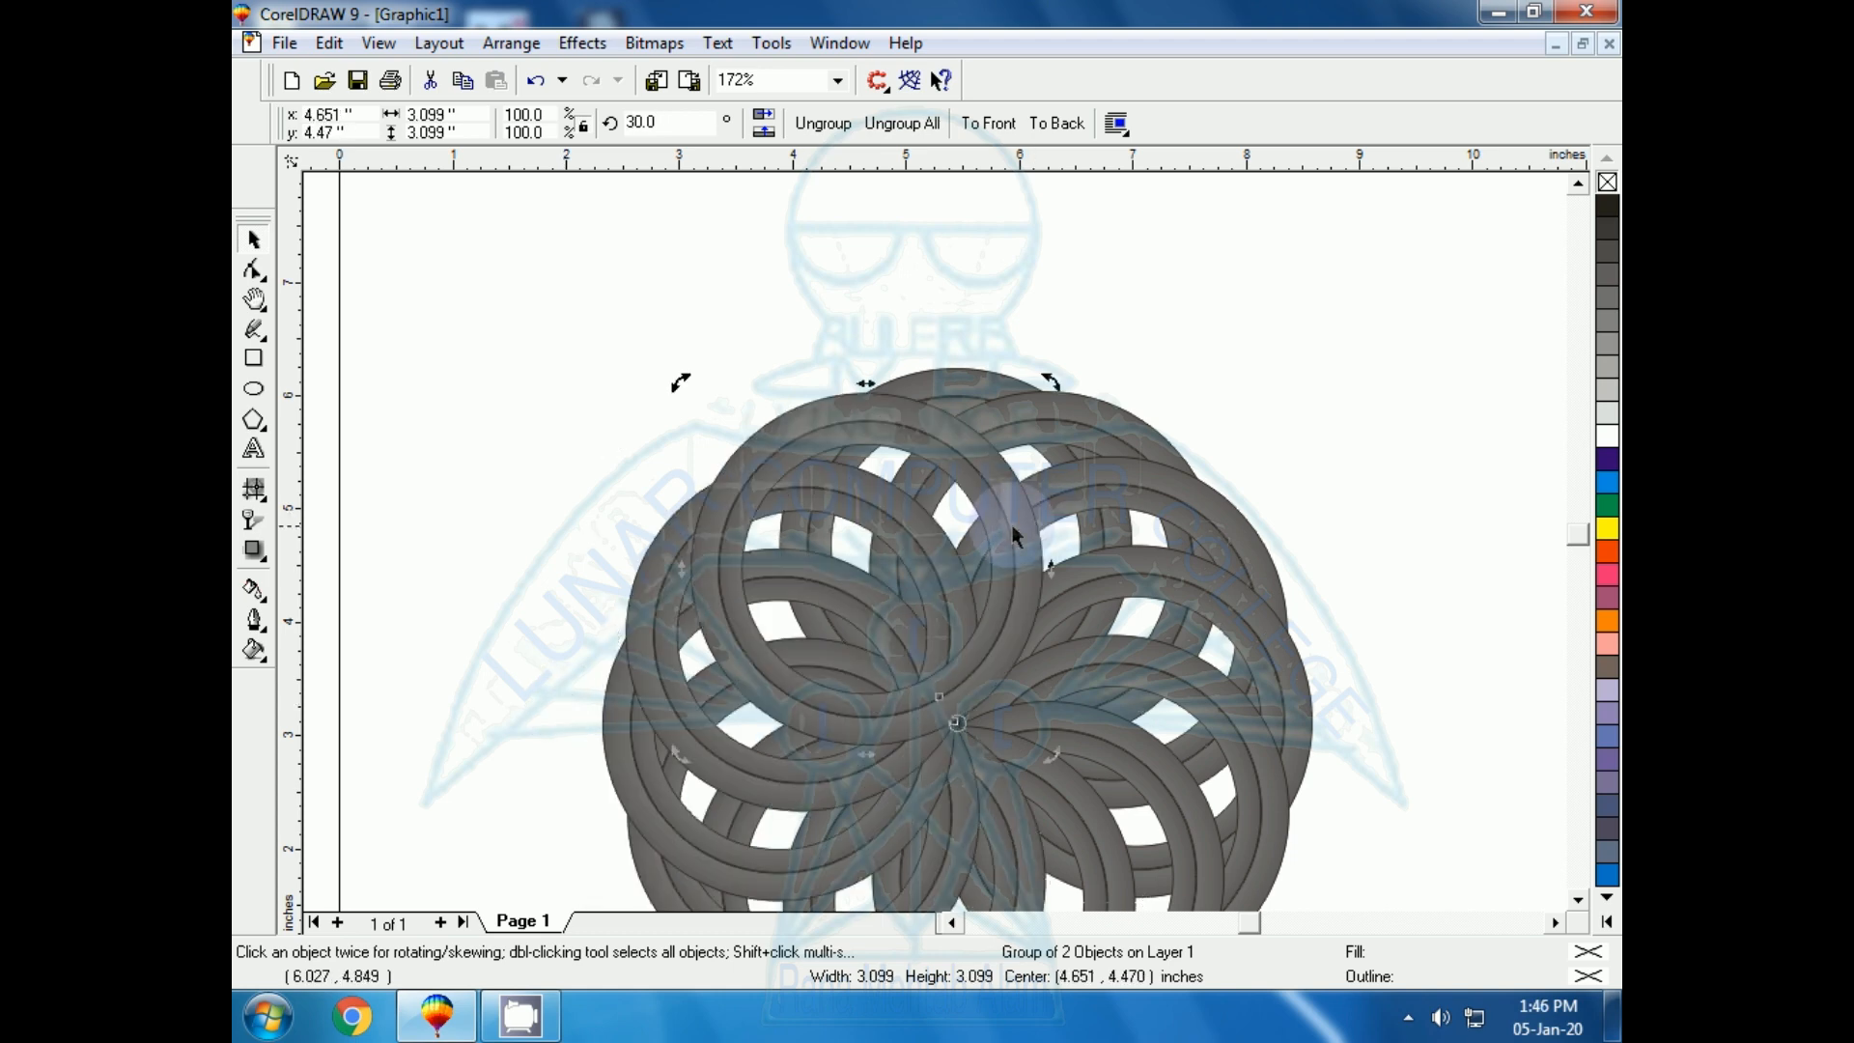
left_click(421, 500)
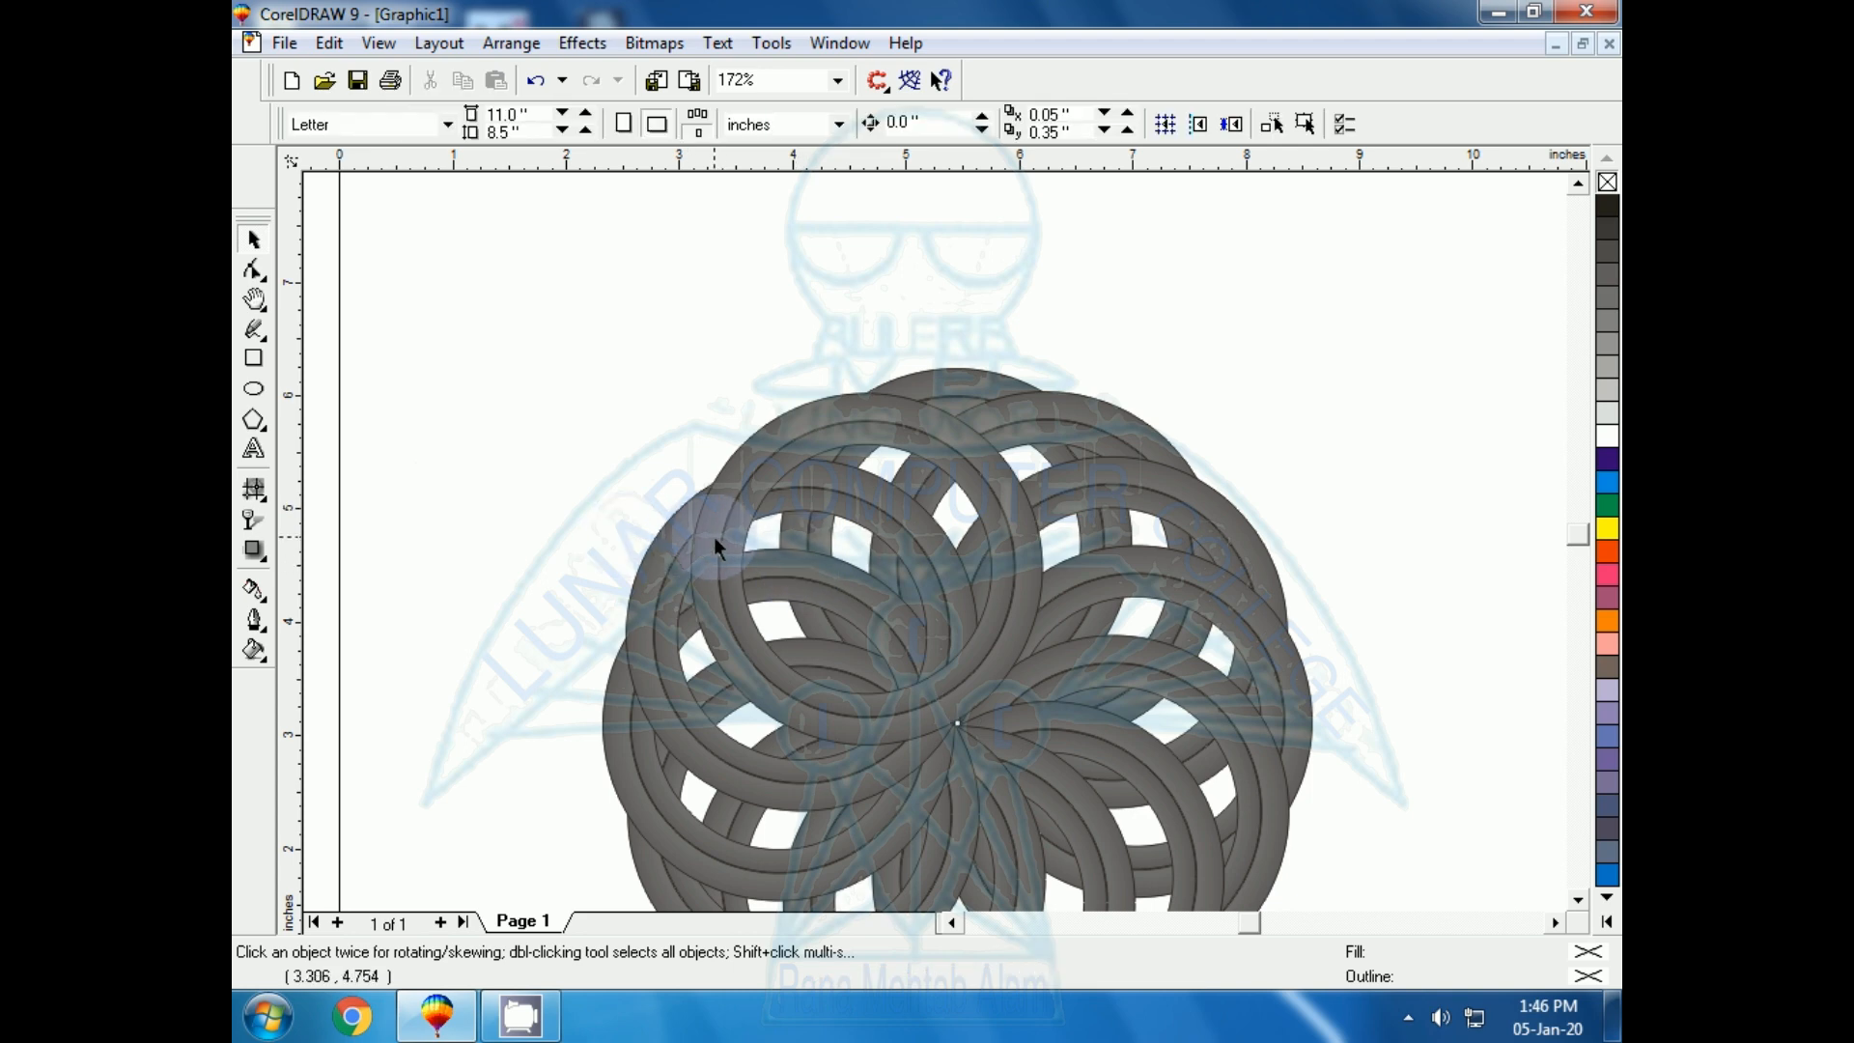
Intersect the upper-left double ring rotated 30 degrees with its neighbour rotated 60 degrees to create their overlap shape
left_click(715, 540)
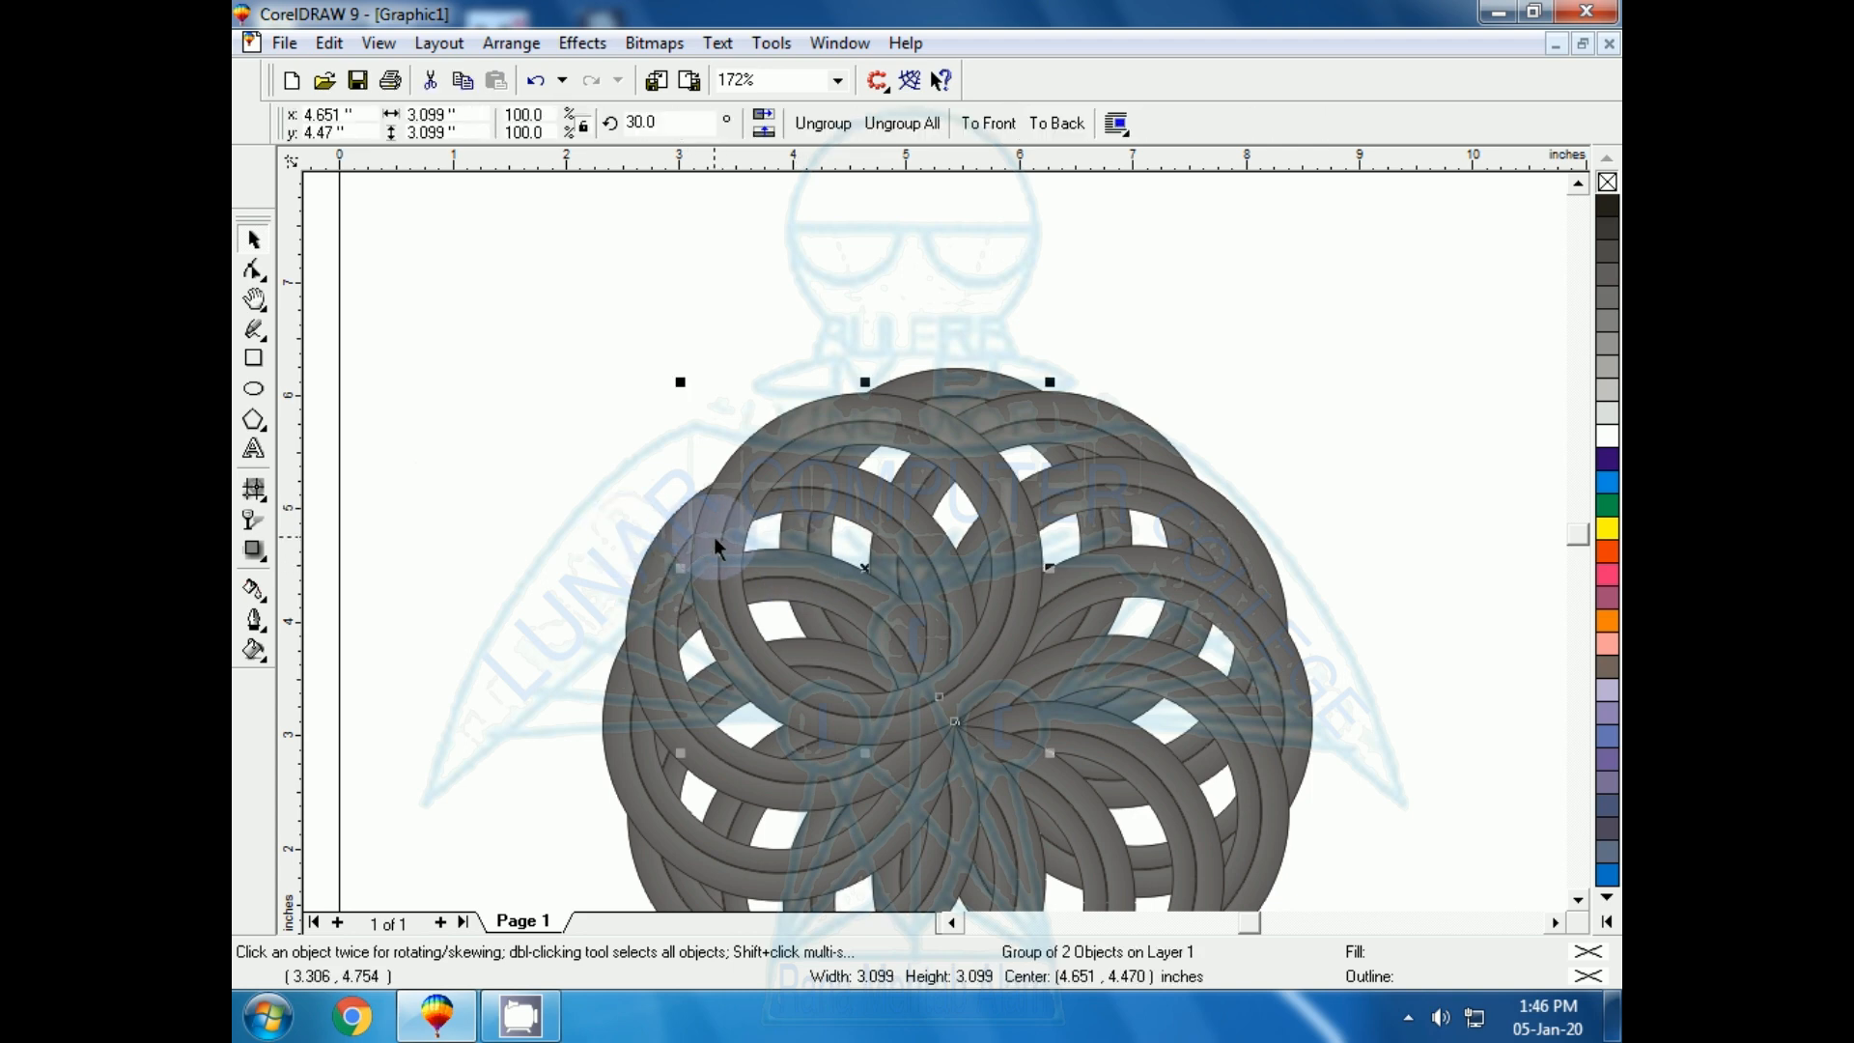
left_click(638, 377)
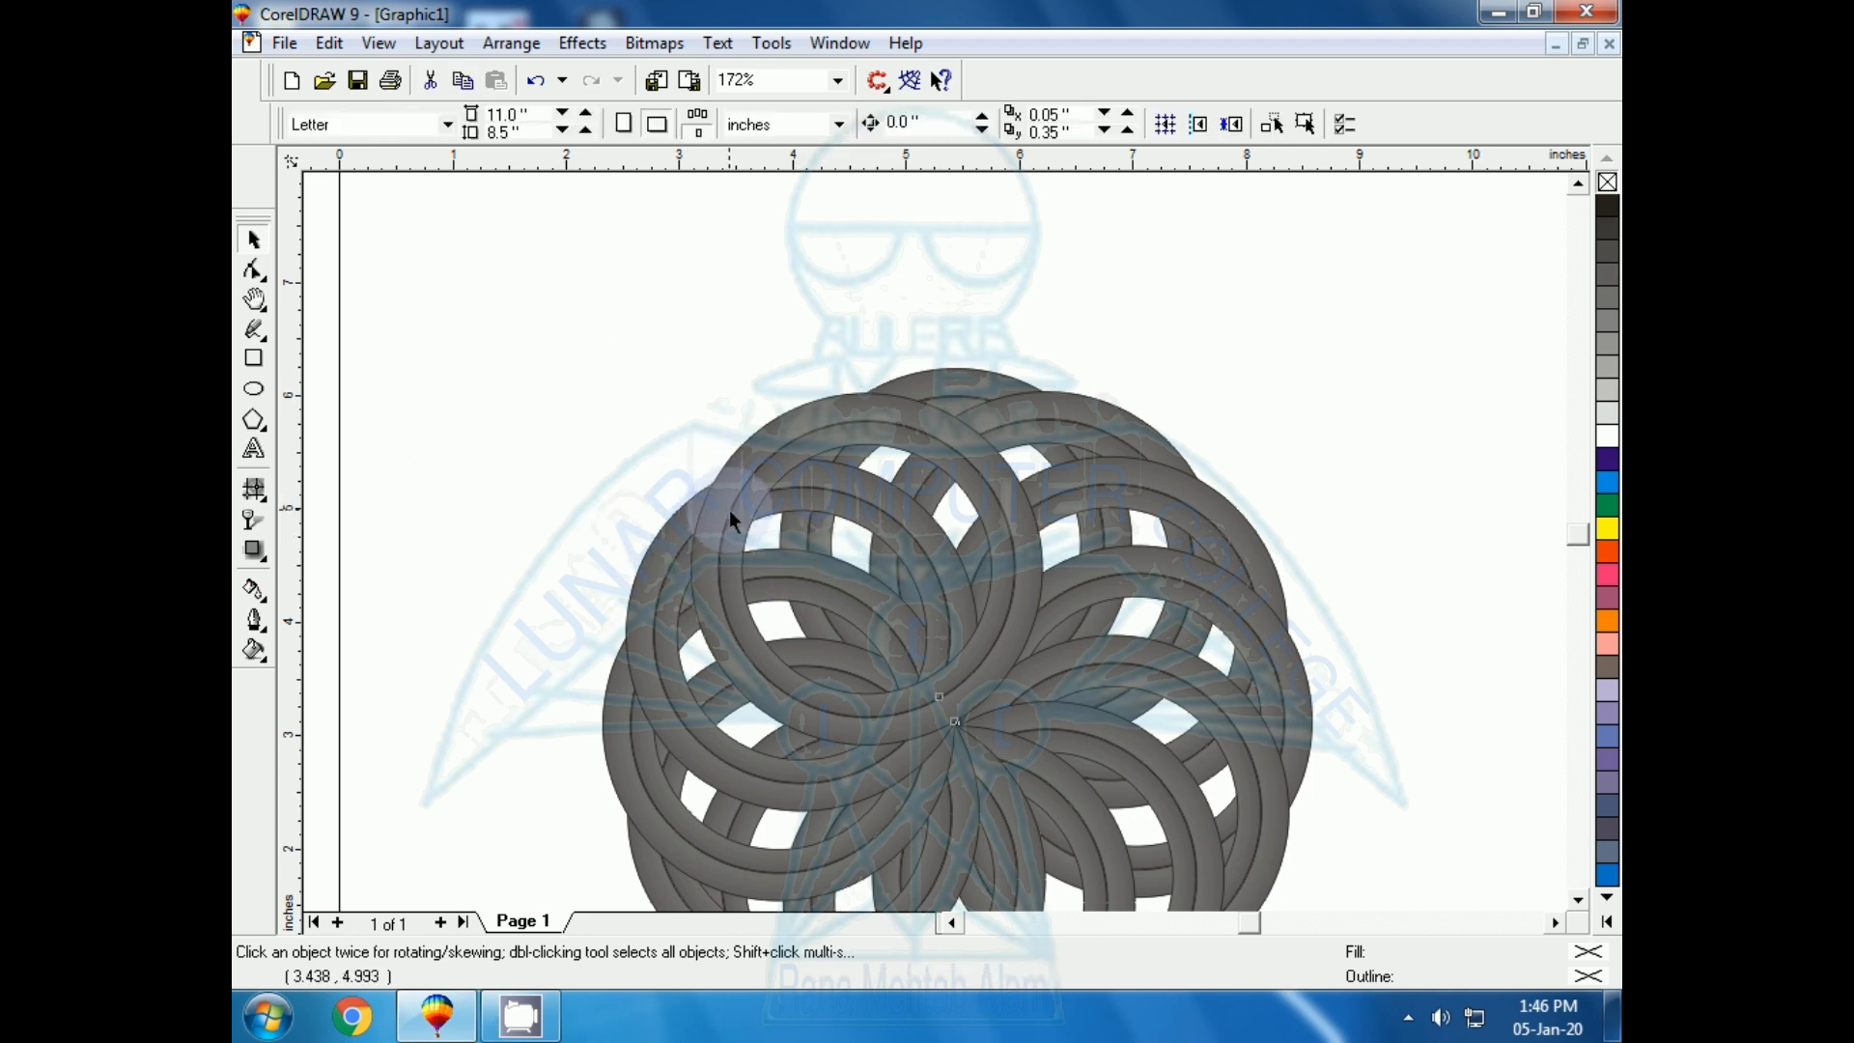
left_click(728, 512)
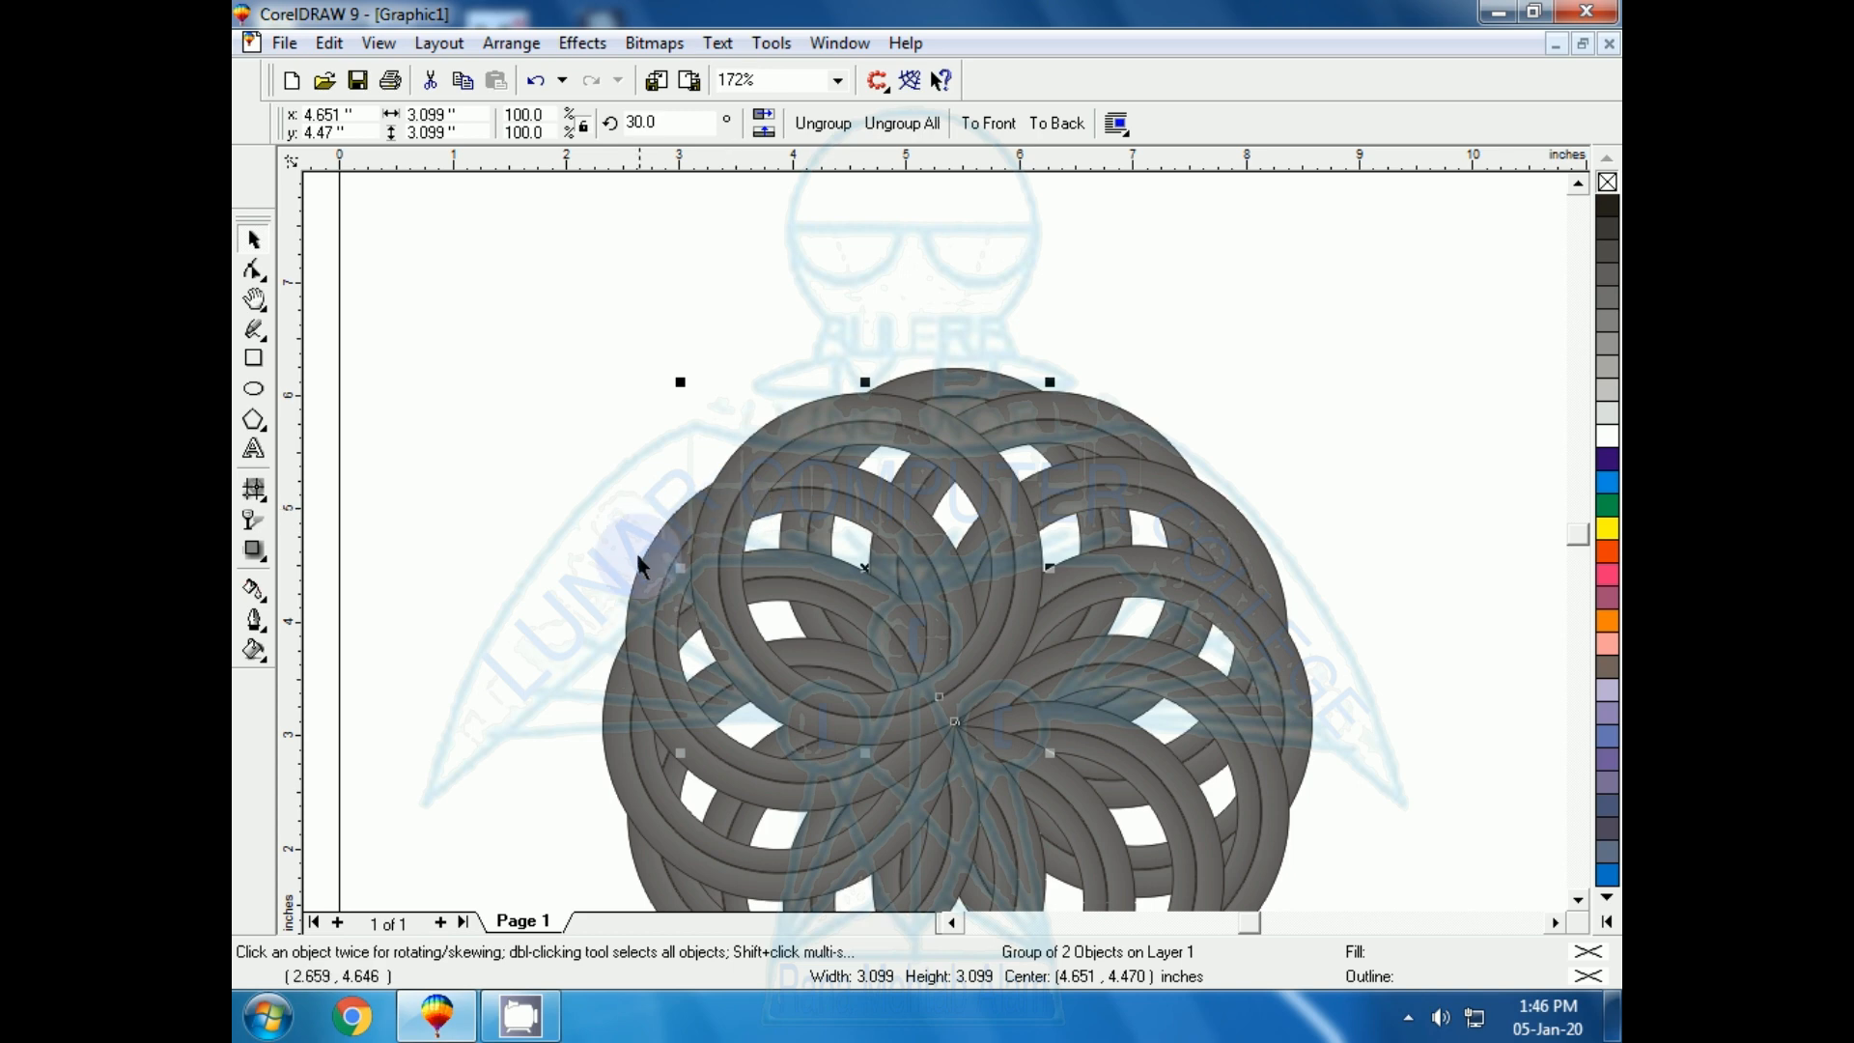
left_click(647, 586, "shift")
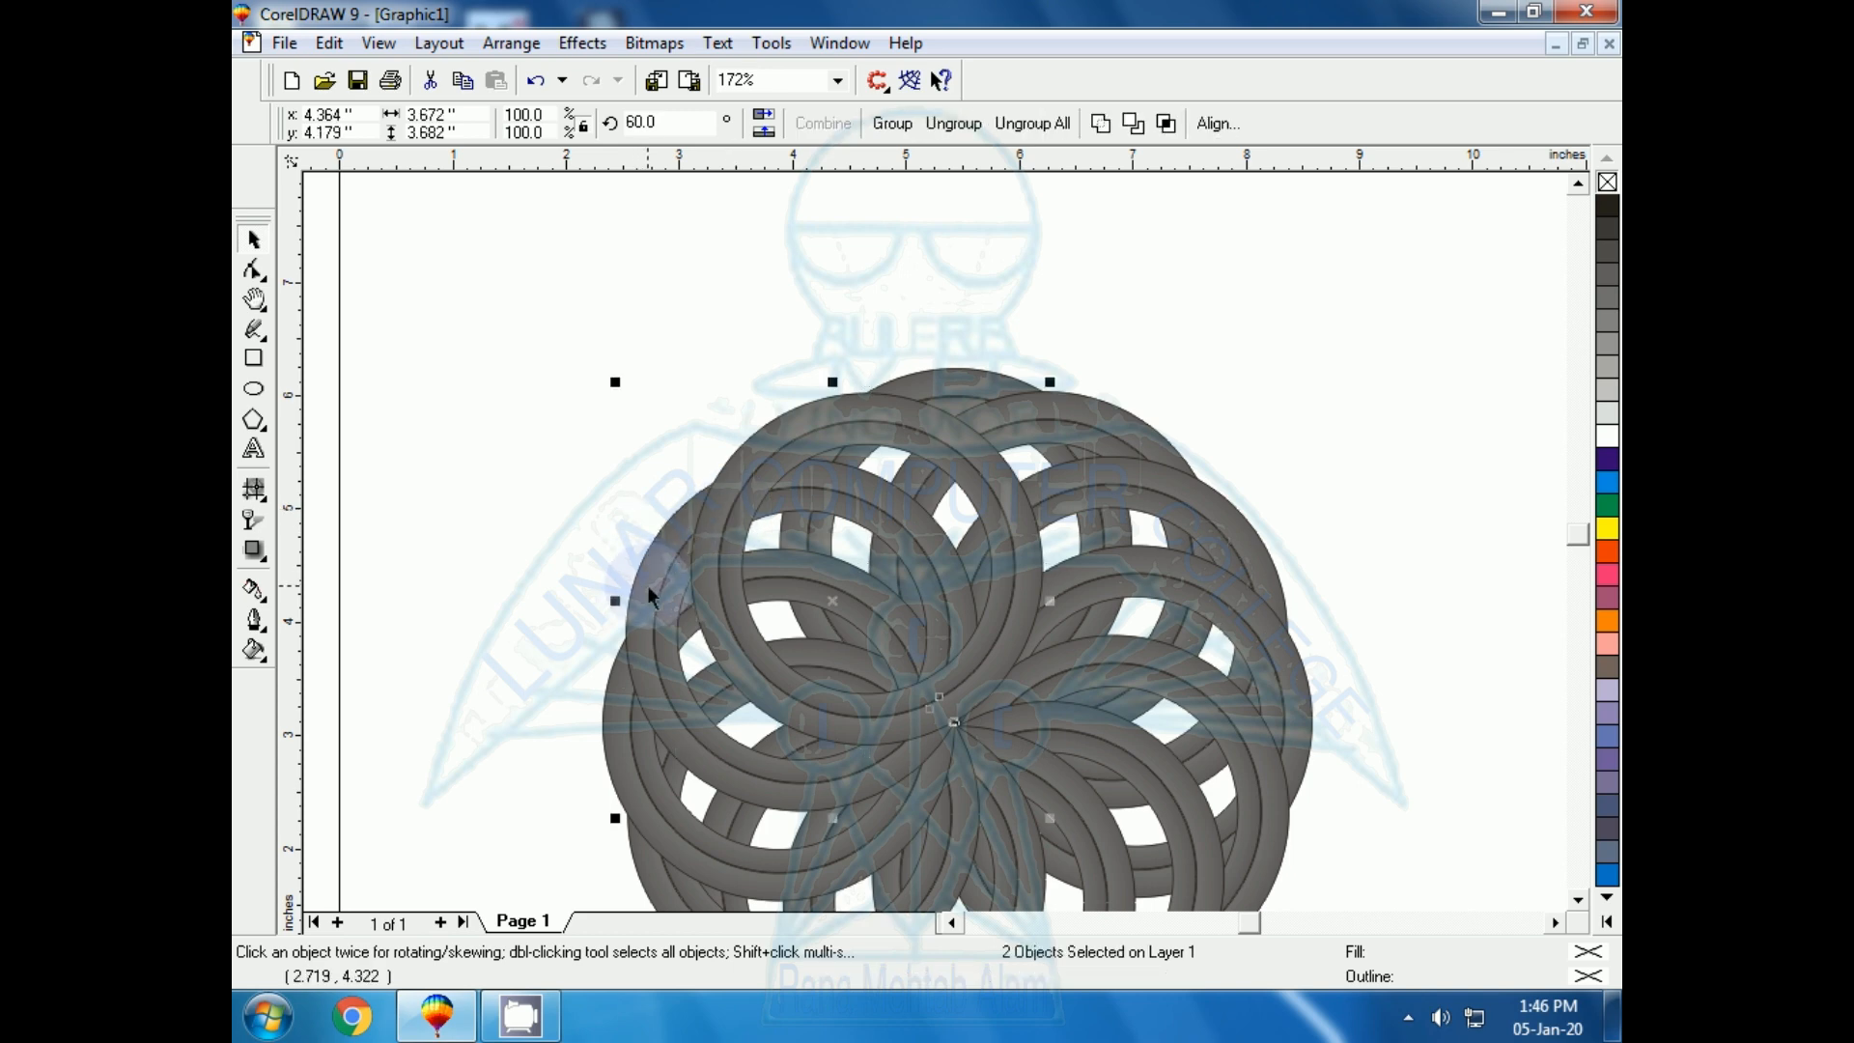
left_click(1173, 126)
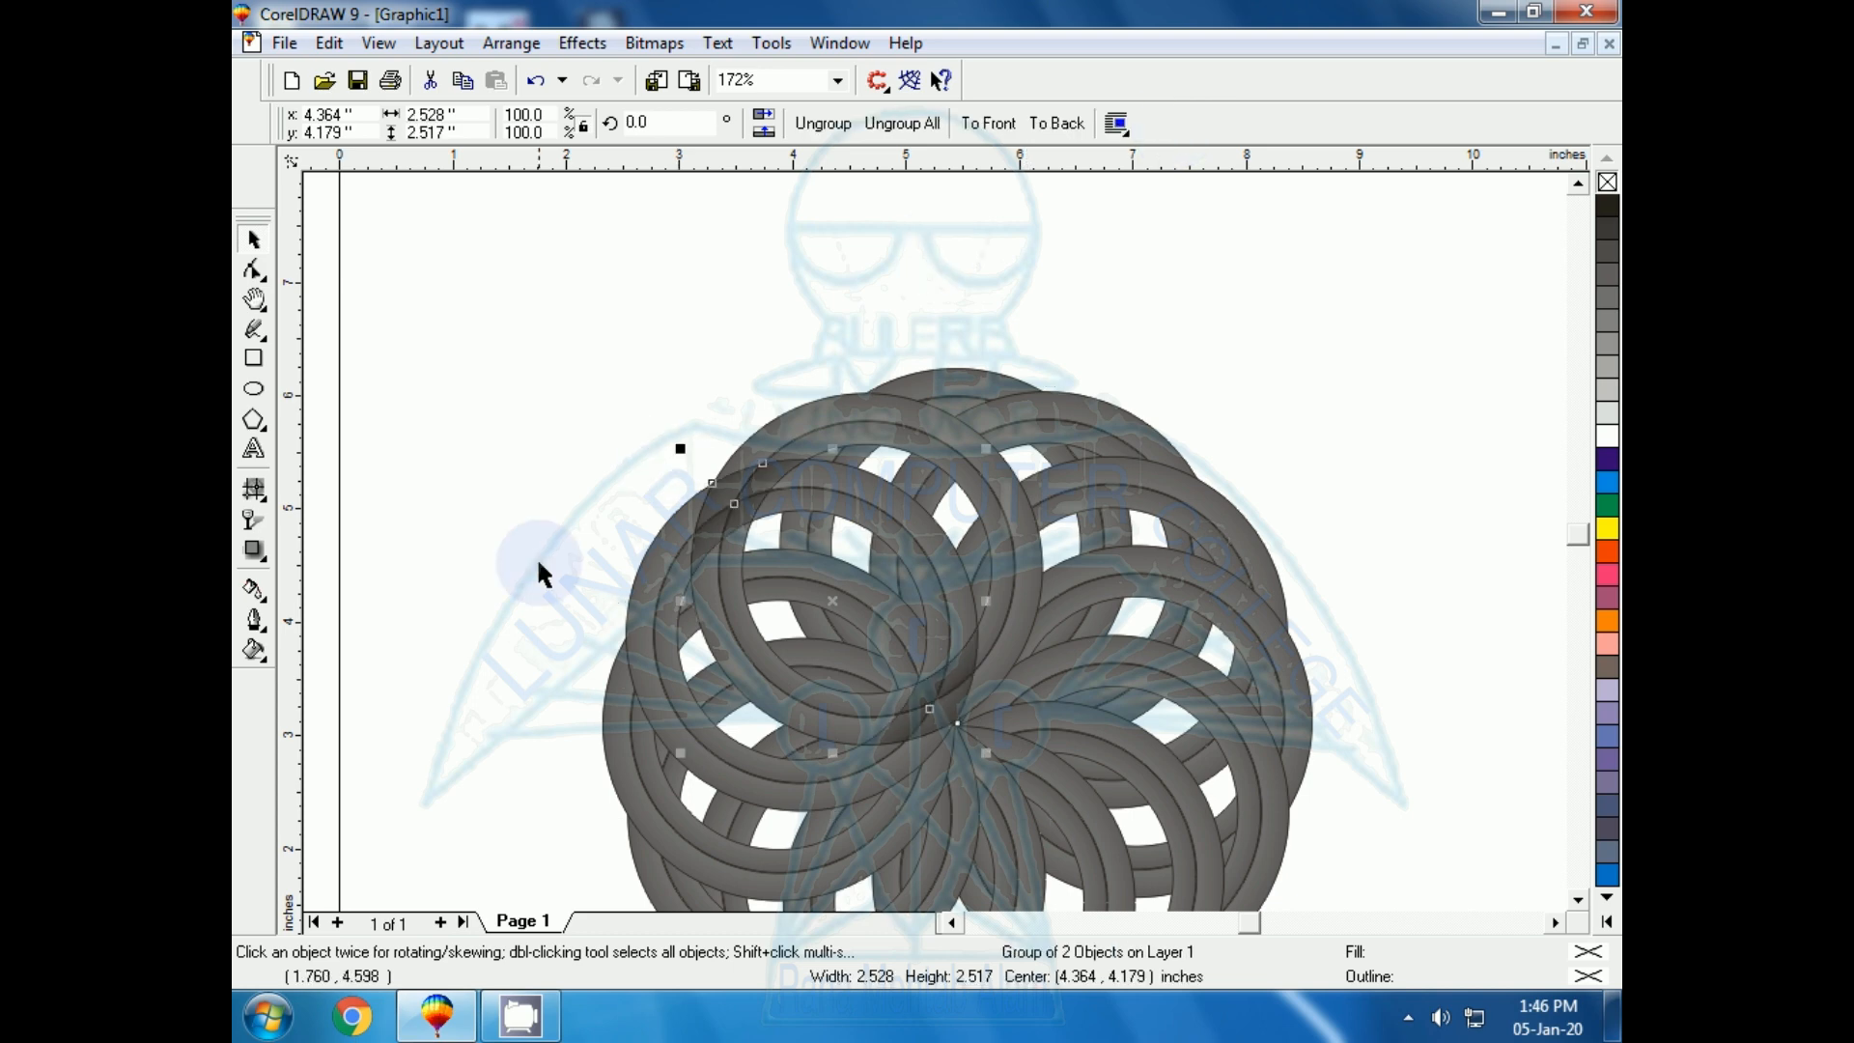
Intersect the 60-degree double ring with the 90-degree one, and the 90-degree ring with the 120-degree one
left_click(641, 601)
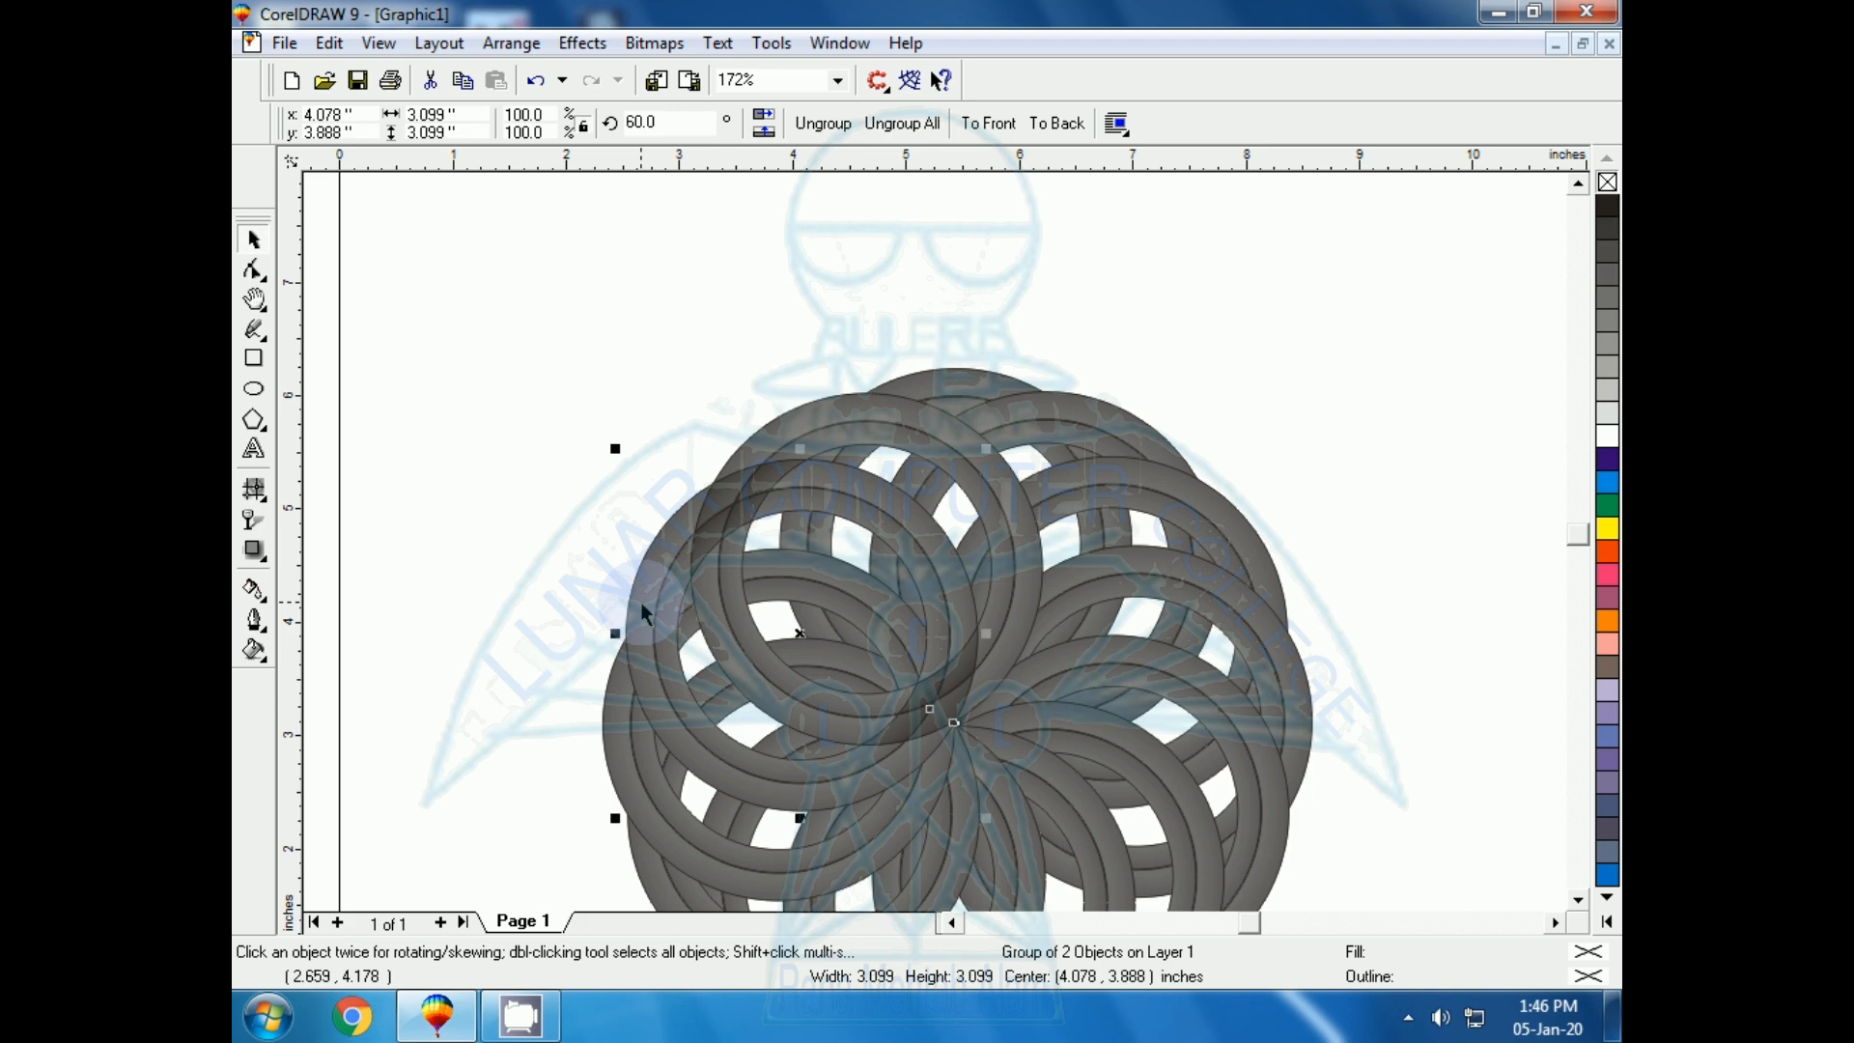
left_click(608, 697, "shift")
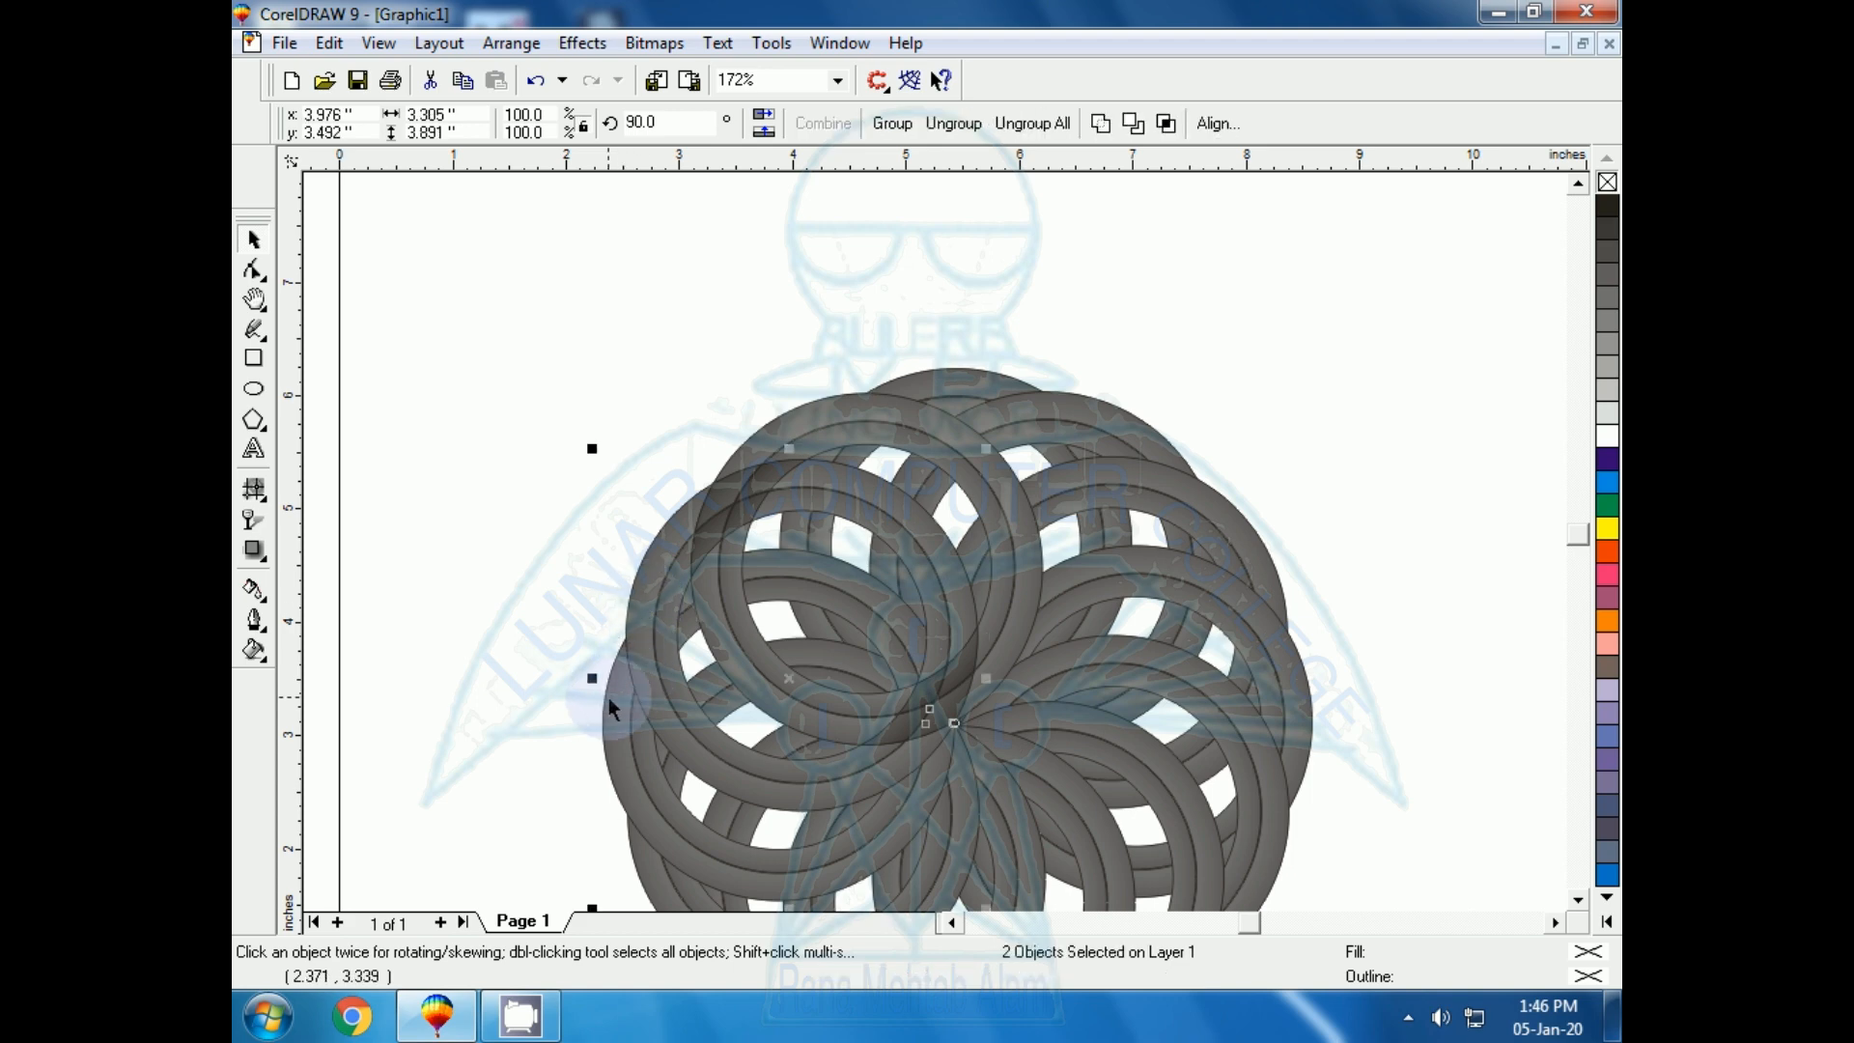
left_click(1167, 123)
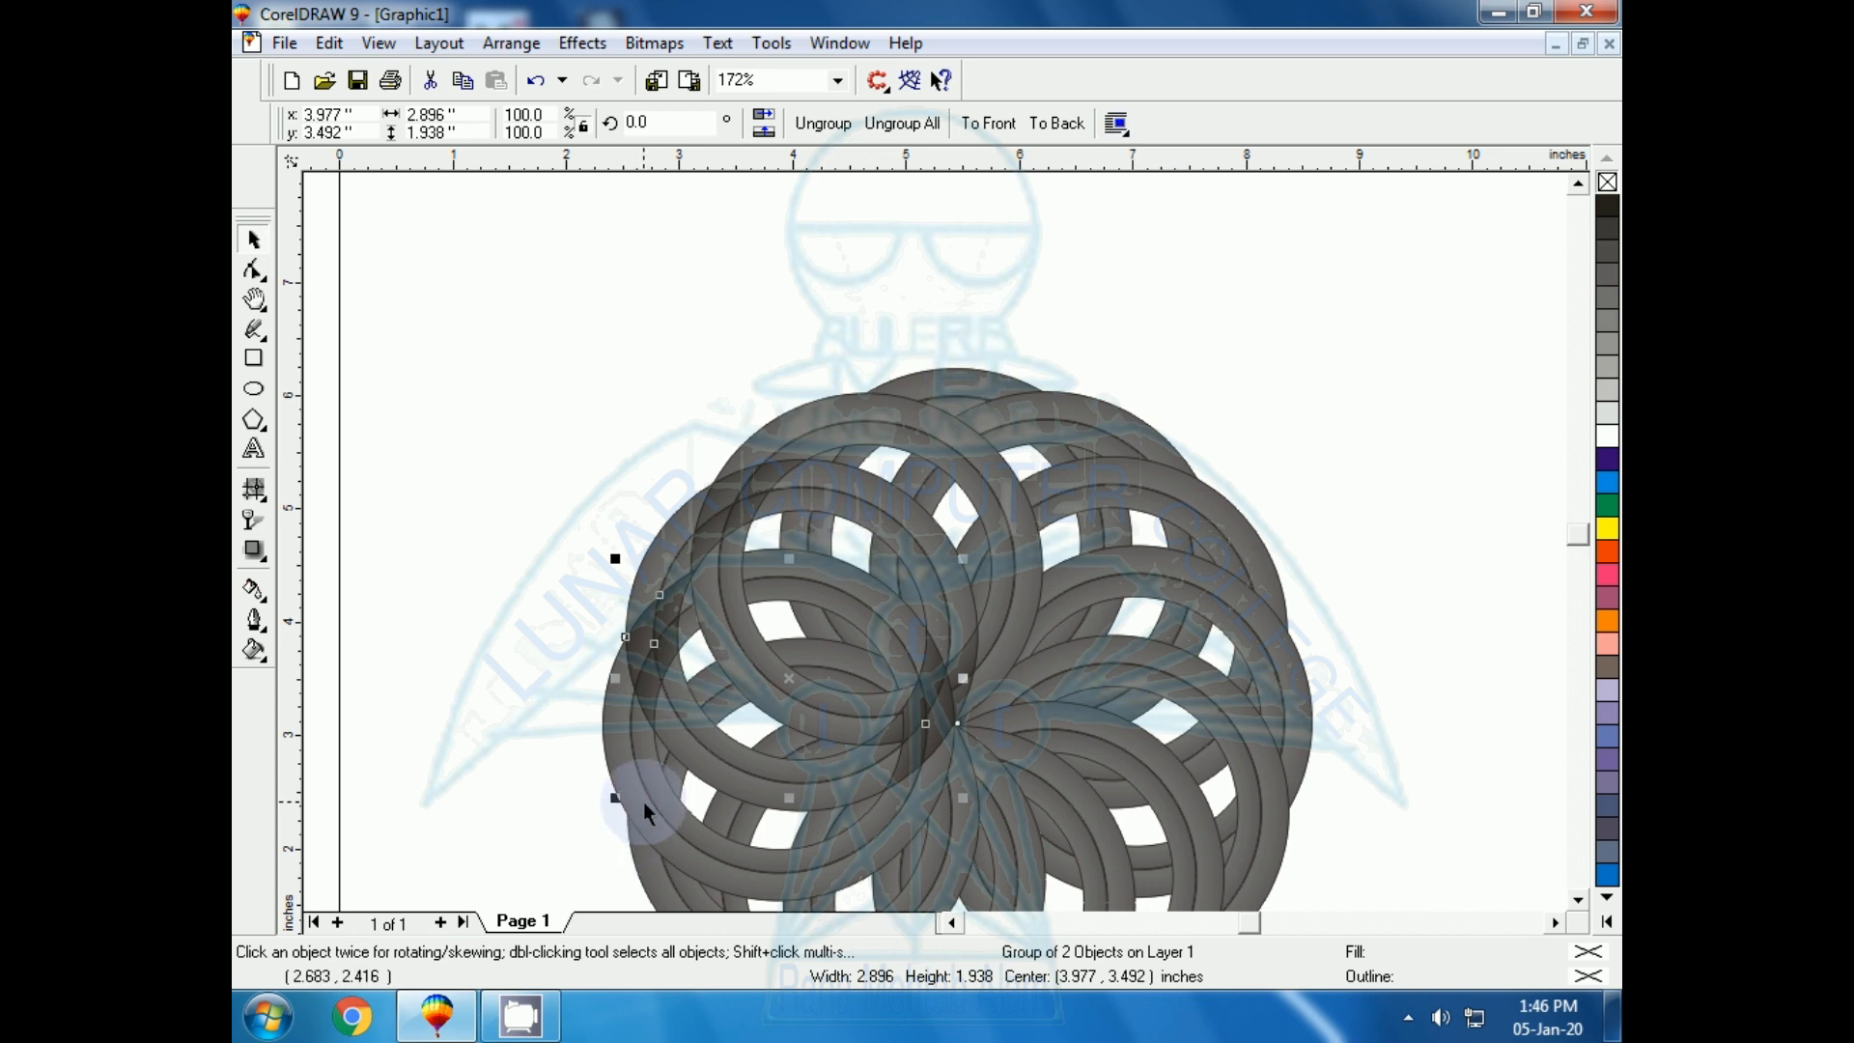
left_click(644, 804)
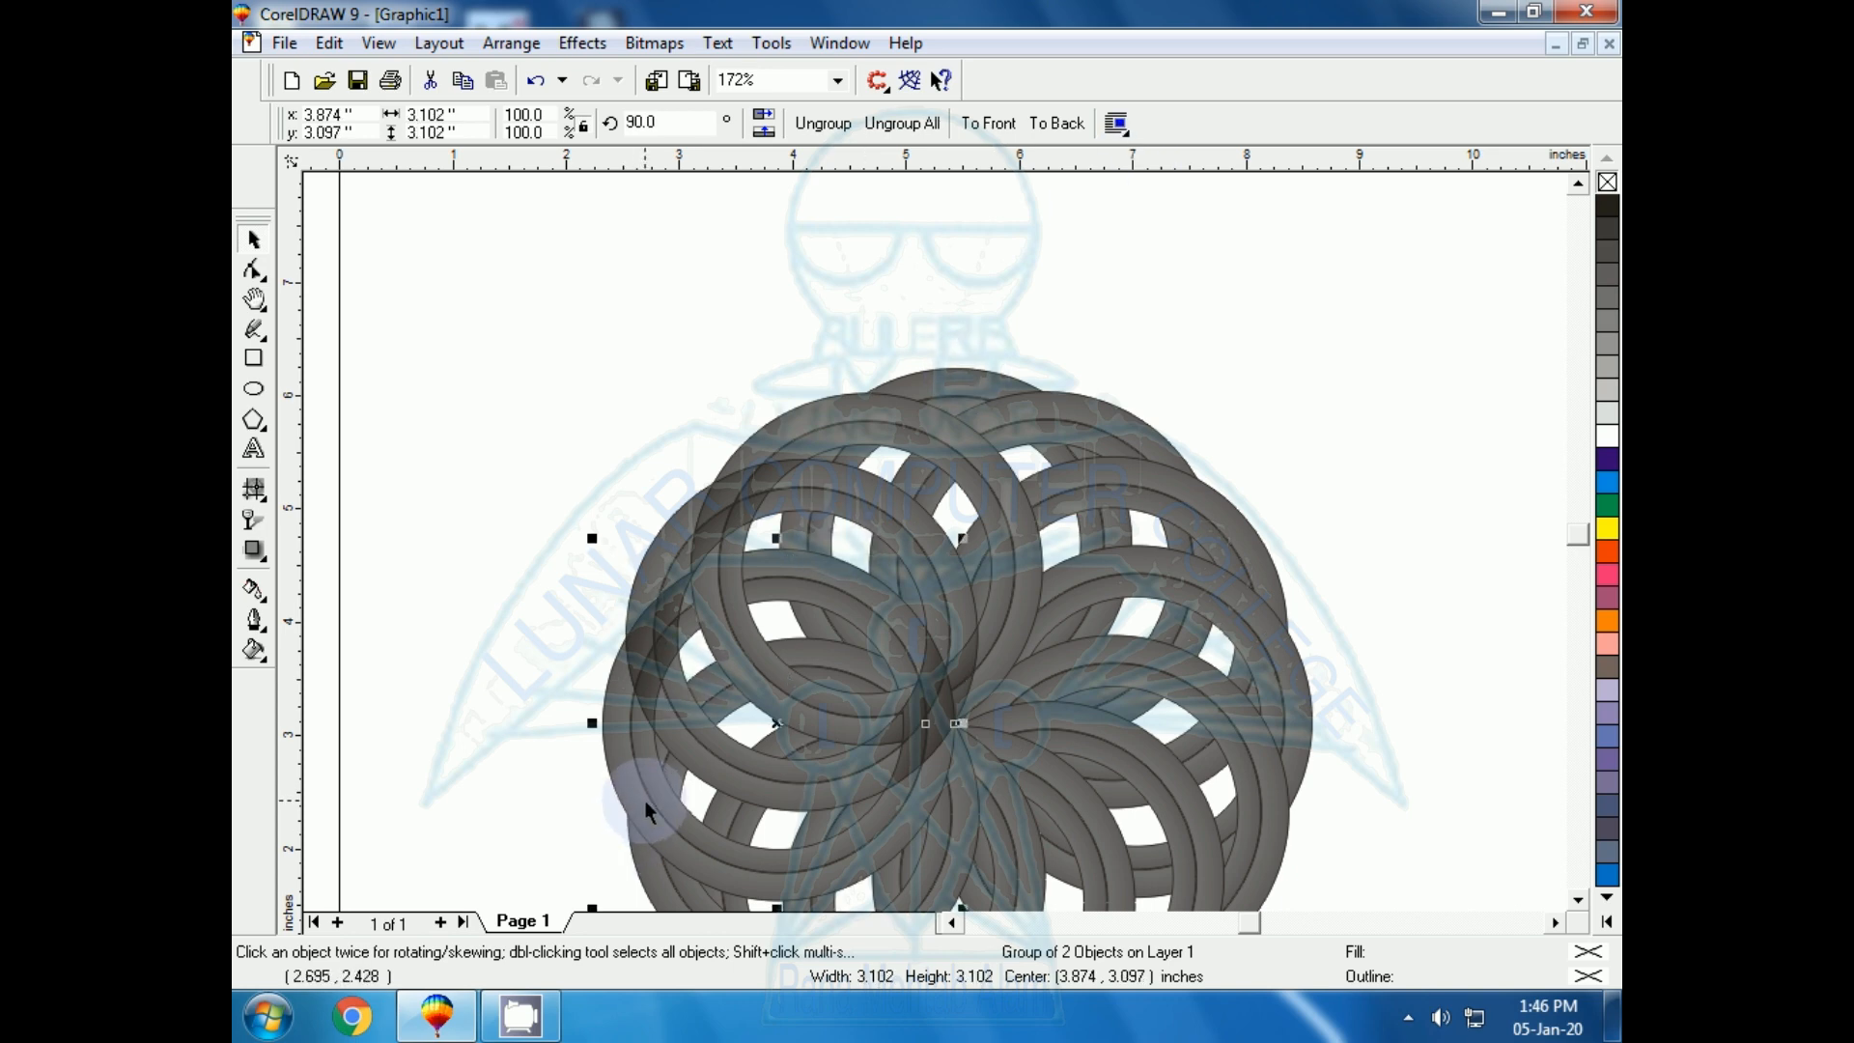
left_click(656, 888, "shift")
left_click(1162, 125)
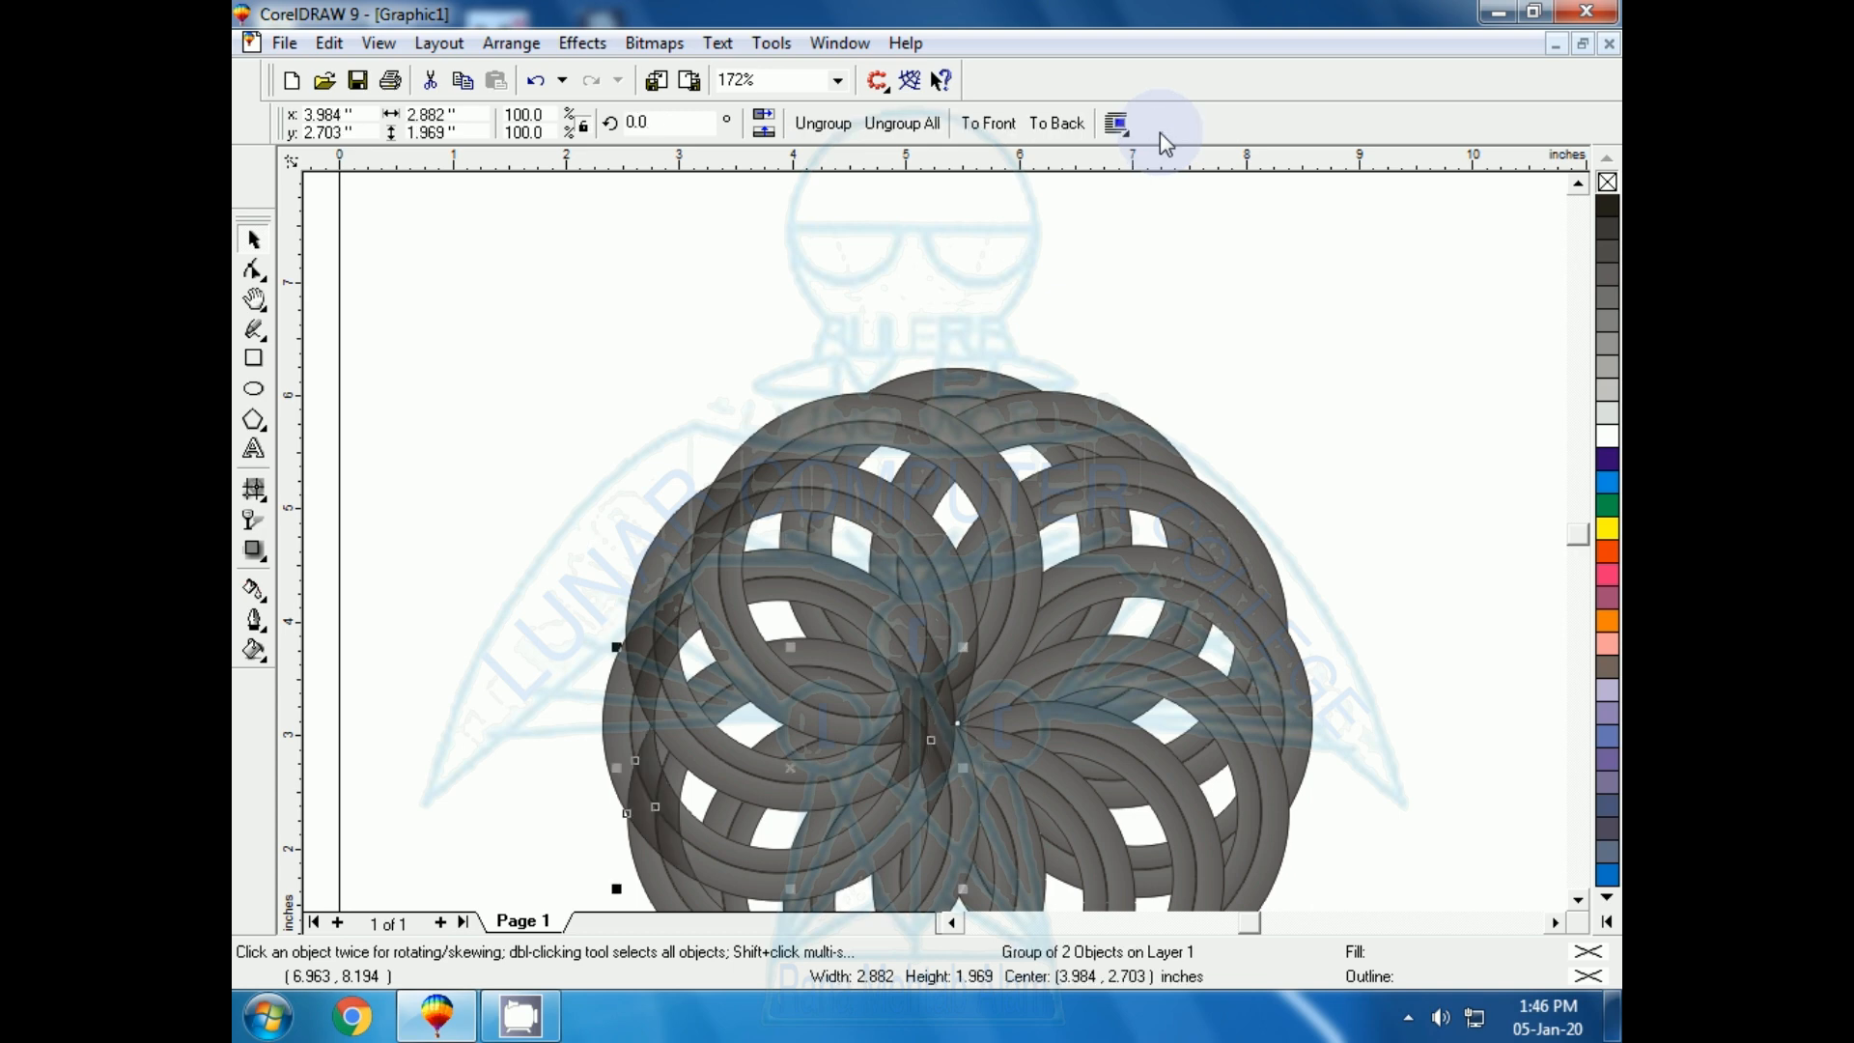
Intersect the 120-degree double ring with the 150-degree one, and the 150-degree ring with the lowest one at 180 degrees
left_click(1578, 898)
left_click(1578, 898)
left_click(1578, 898)
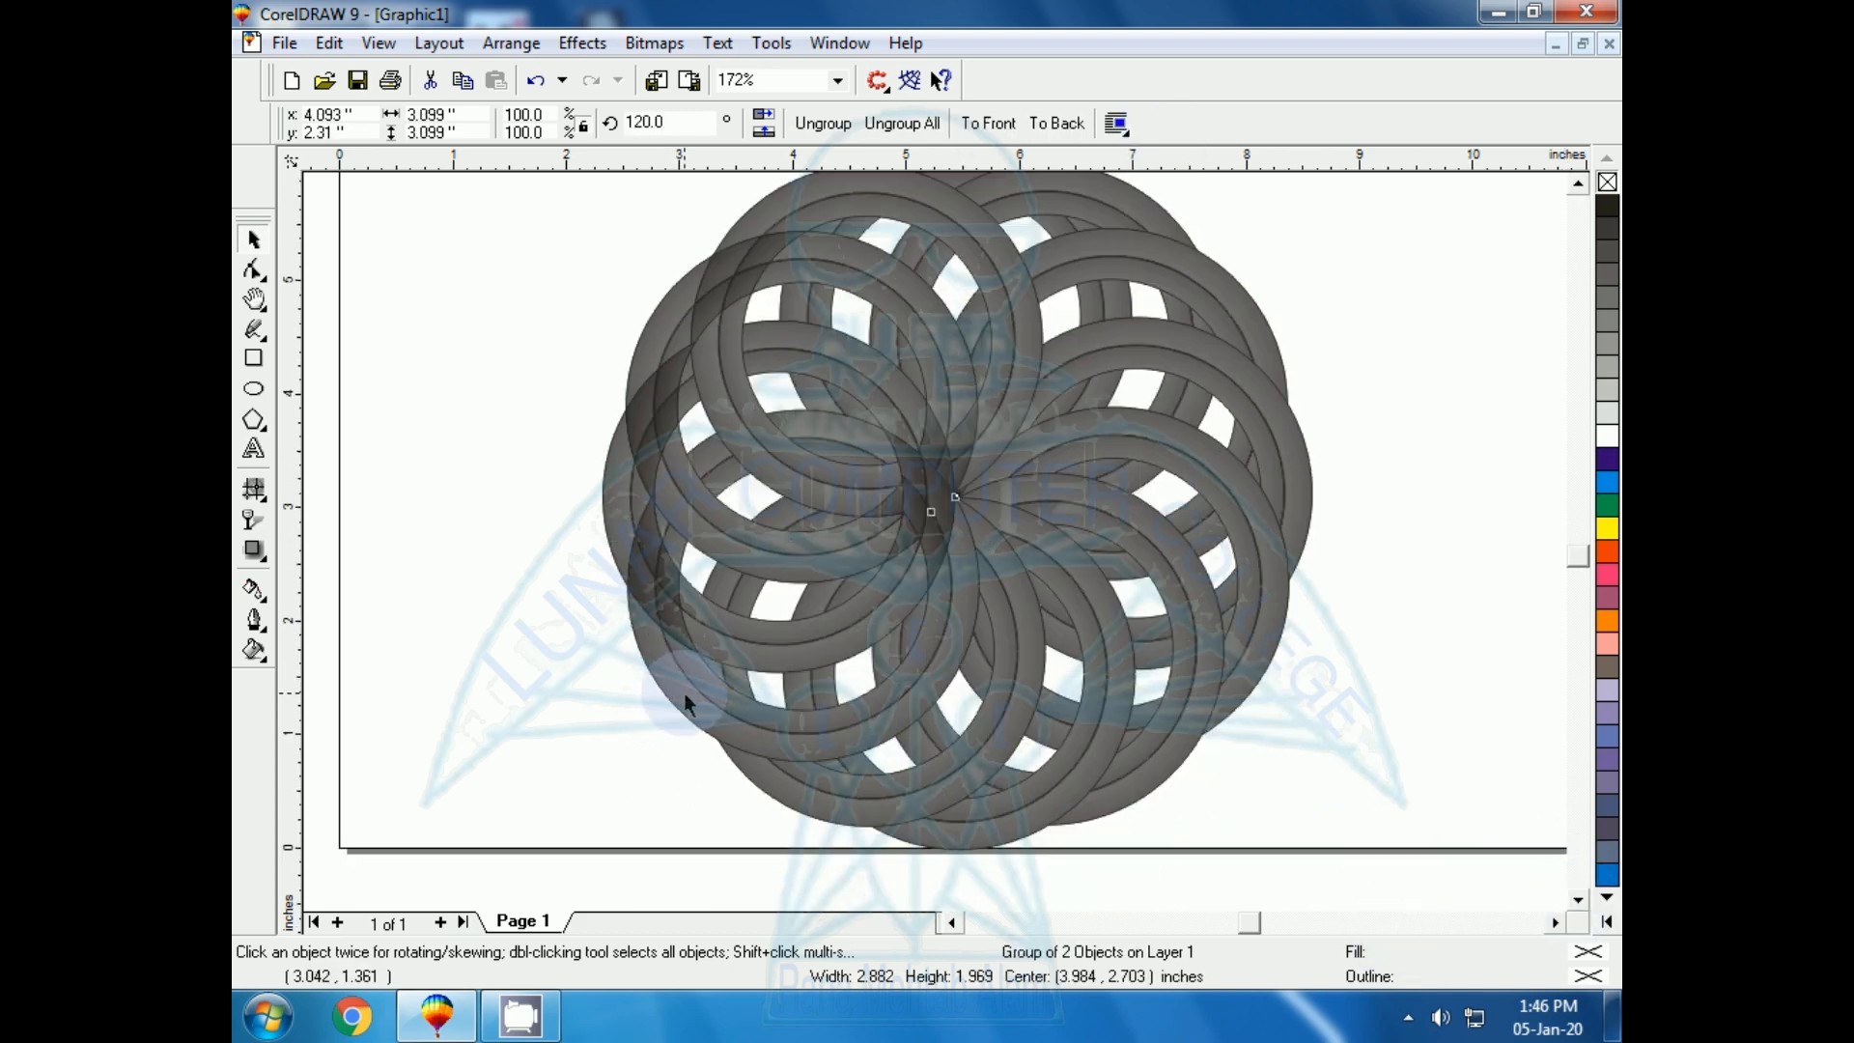
left_click(784, 778, "shift")
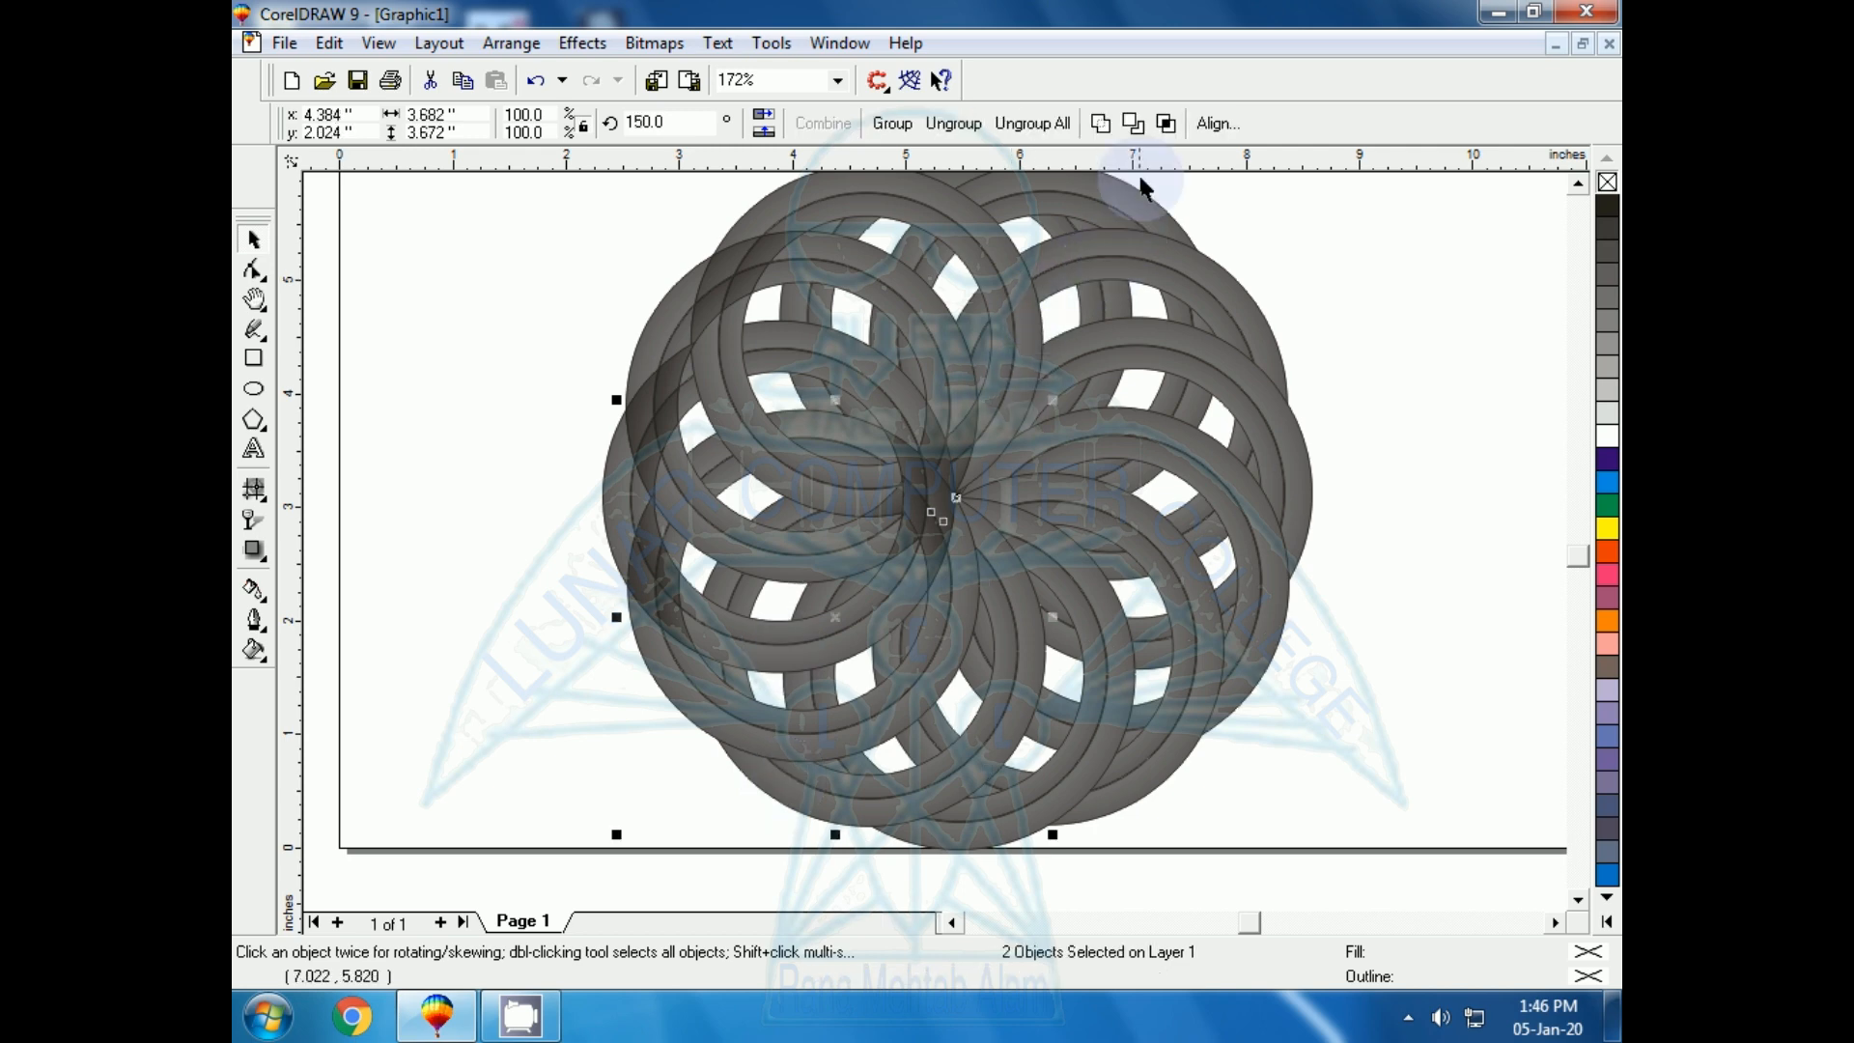
left_click(1168, 125)
left_click(886, 798)
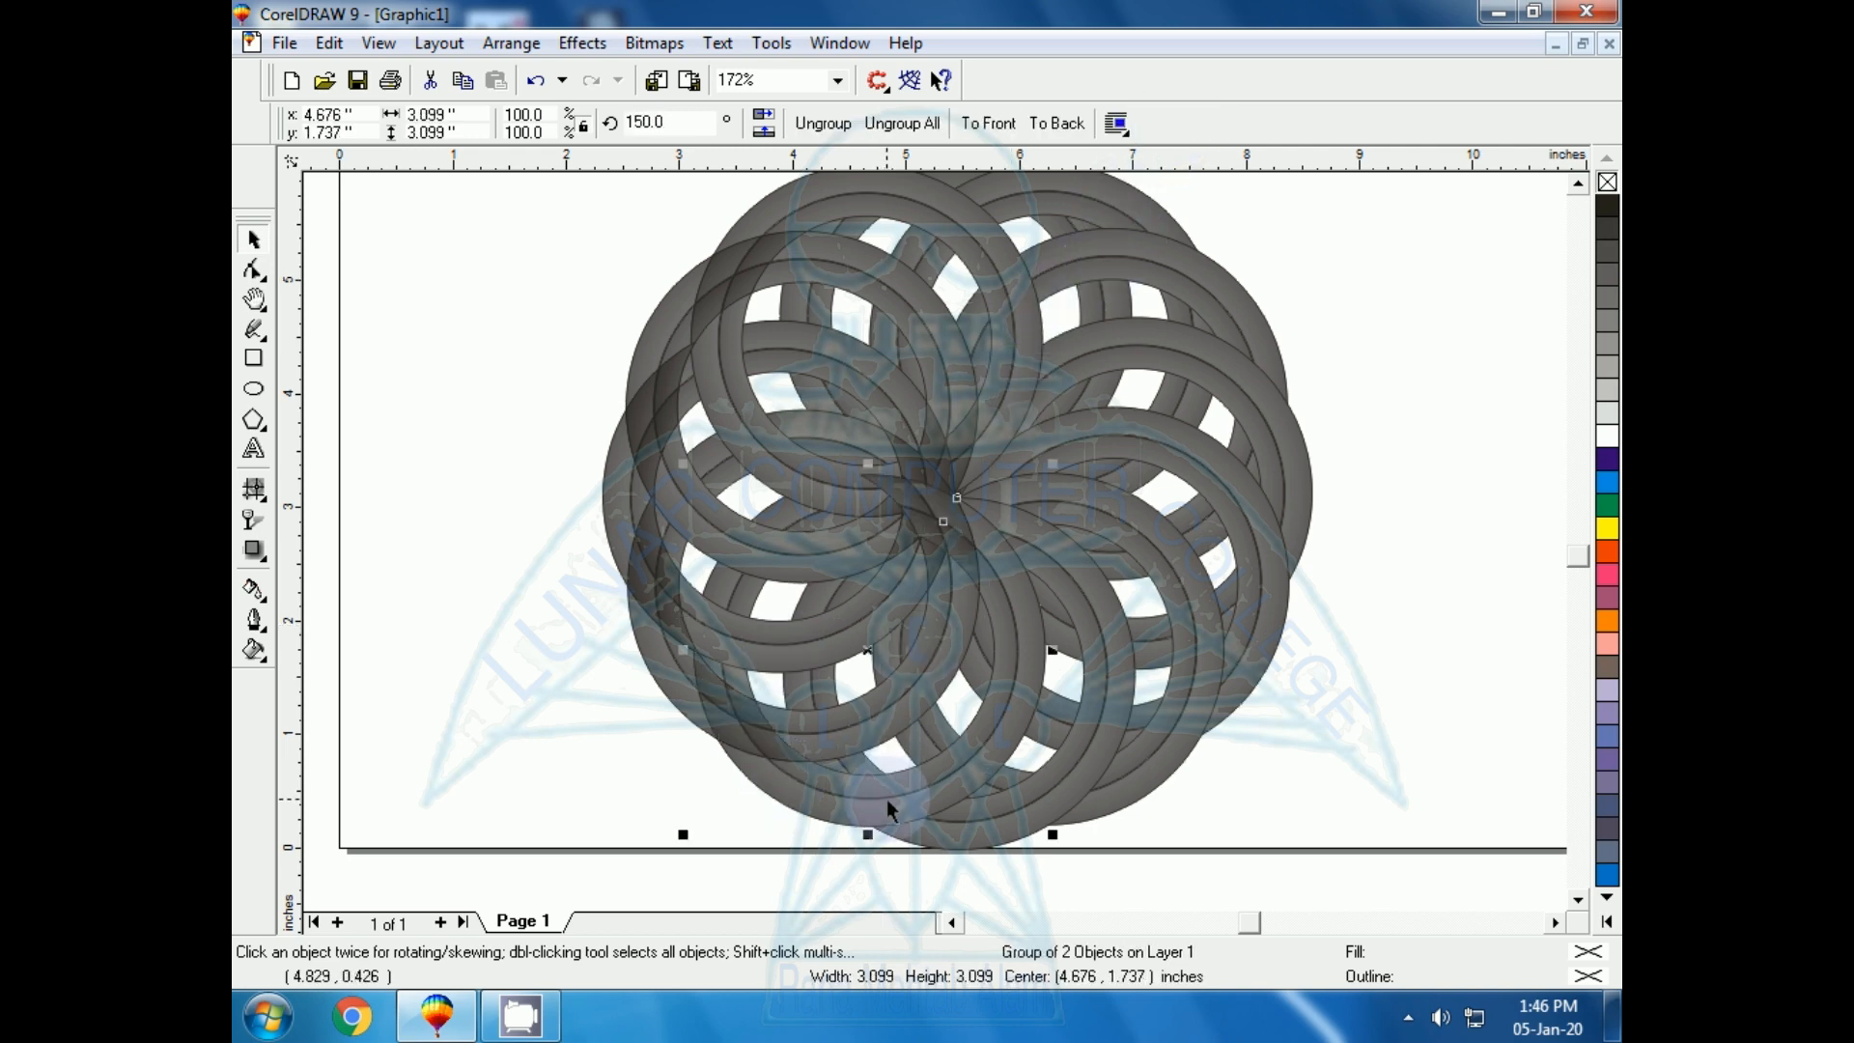
left_click(952, 833, "shift")
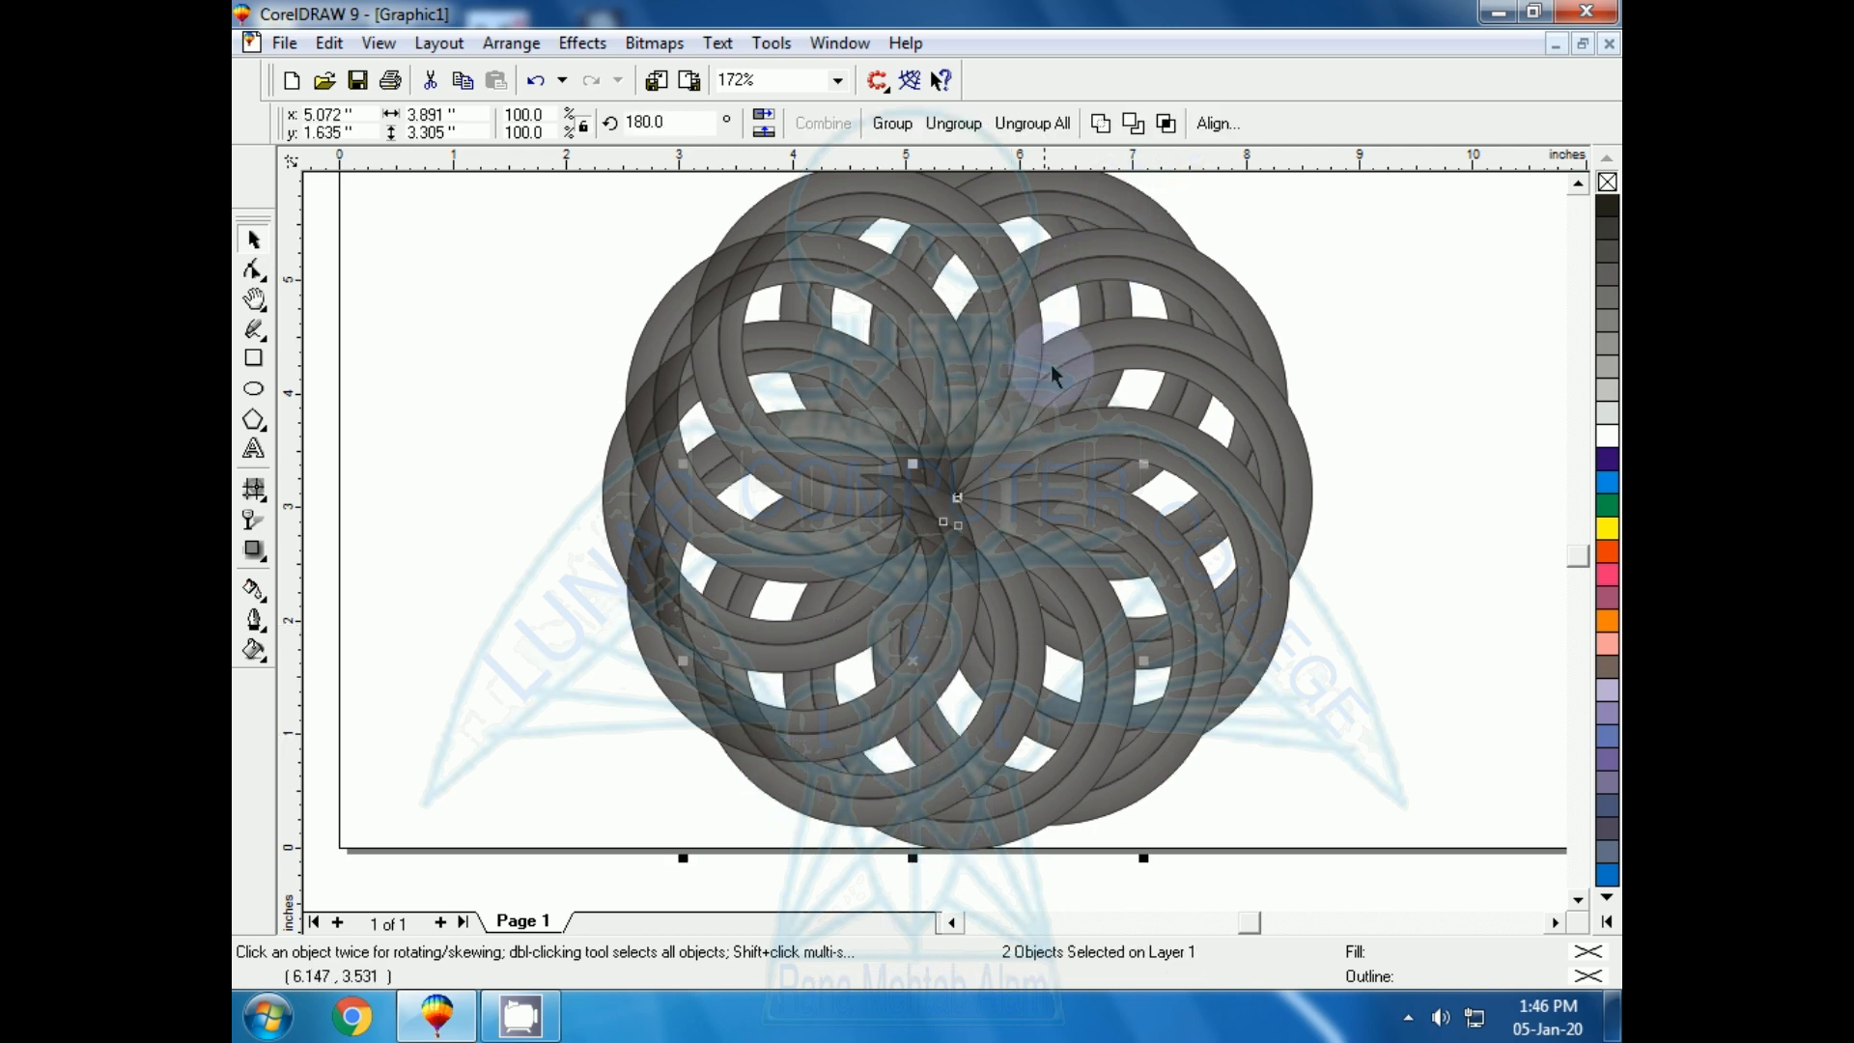
left_click(1168, 116)
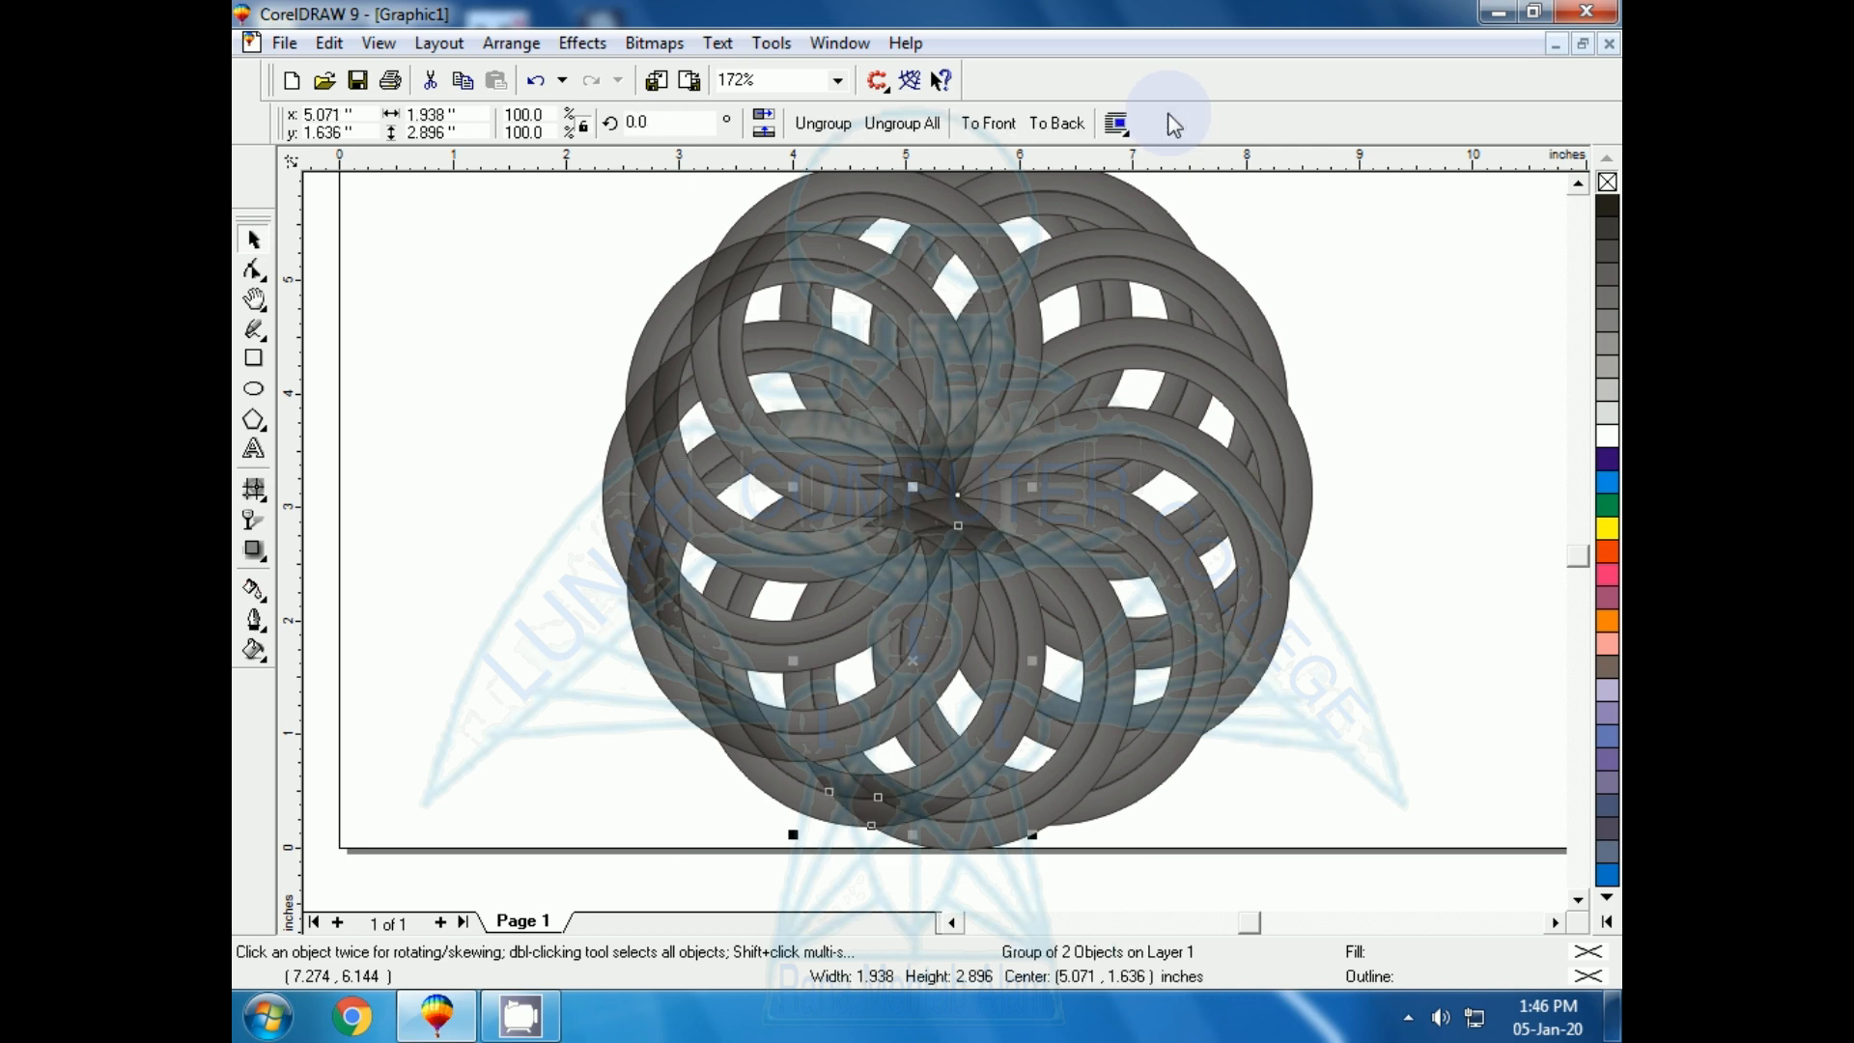
Intersect the lowest double ring at 180 degrees with its 210-degree neighbour on the lower right of the ornament
left_click(989, 845, "shift")
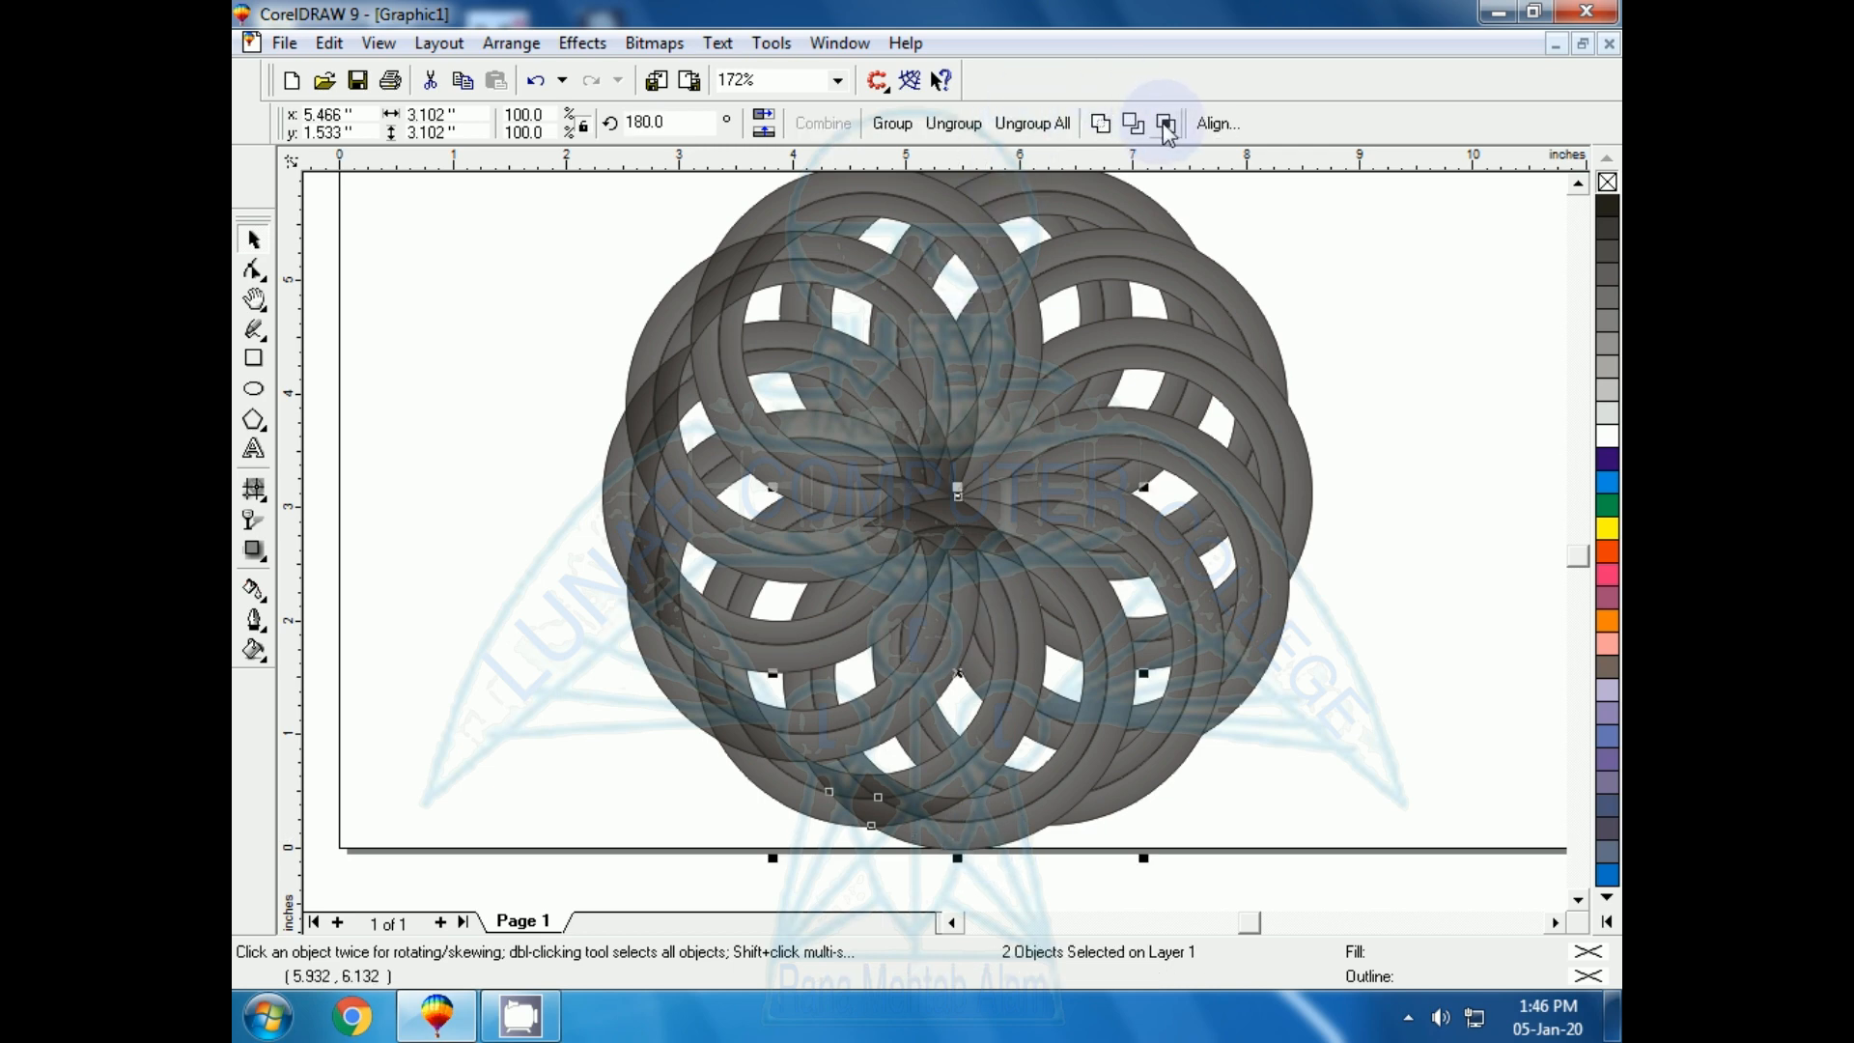
left_click(1048, 822)
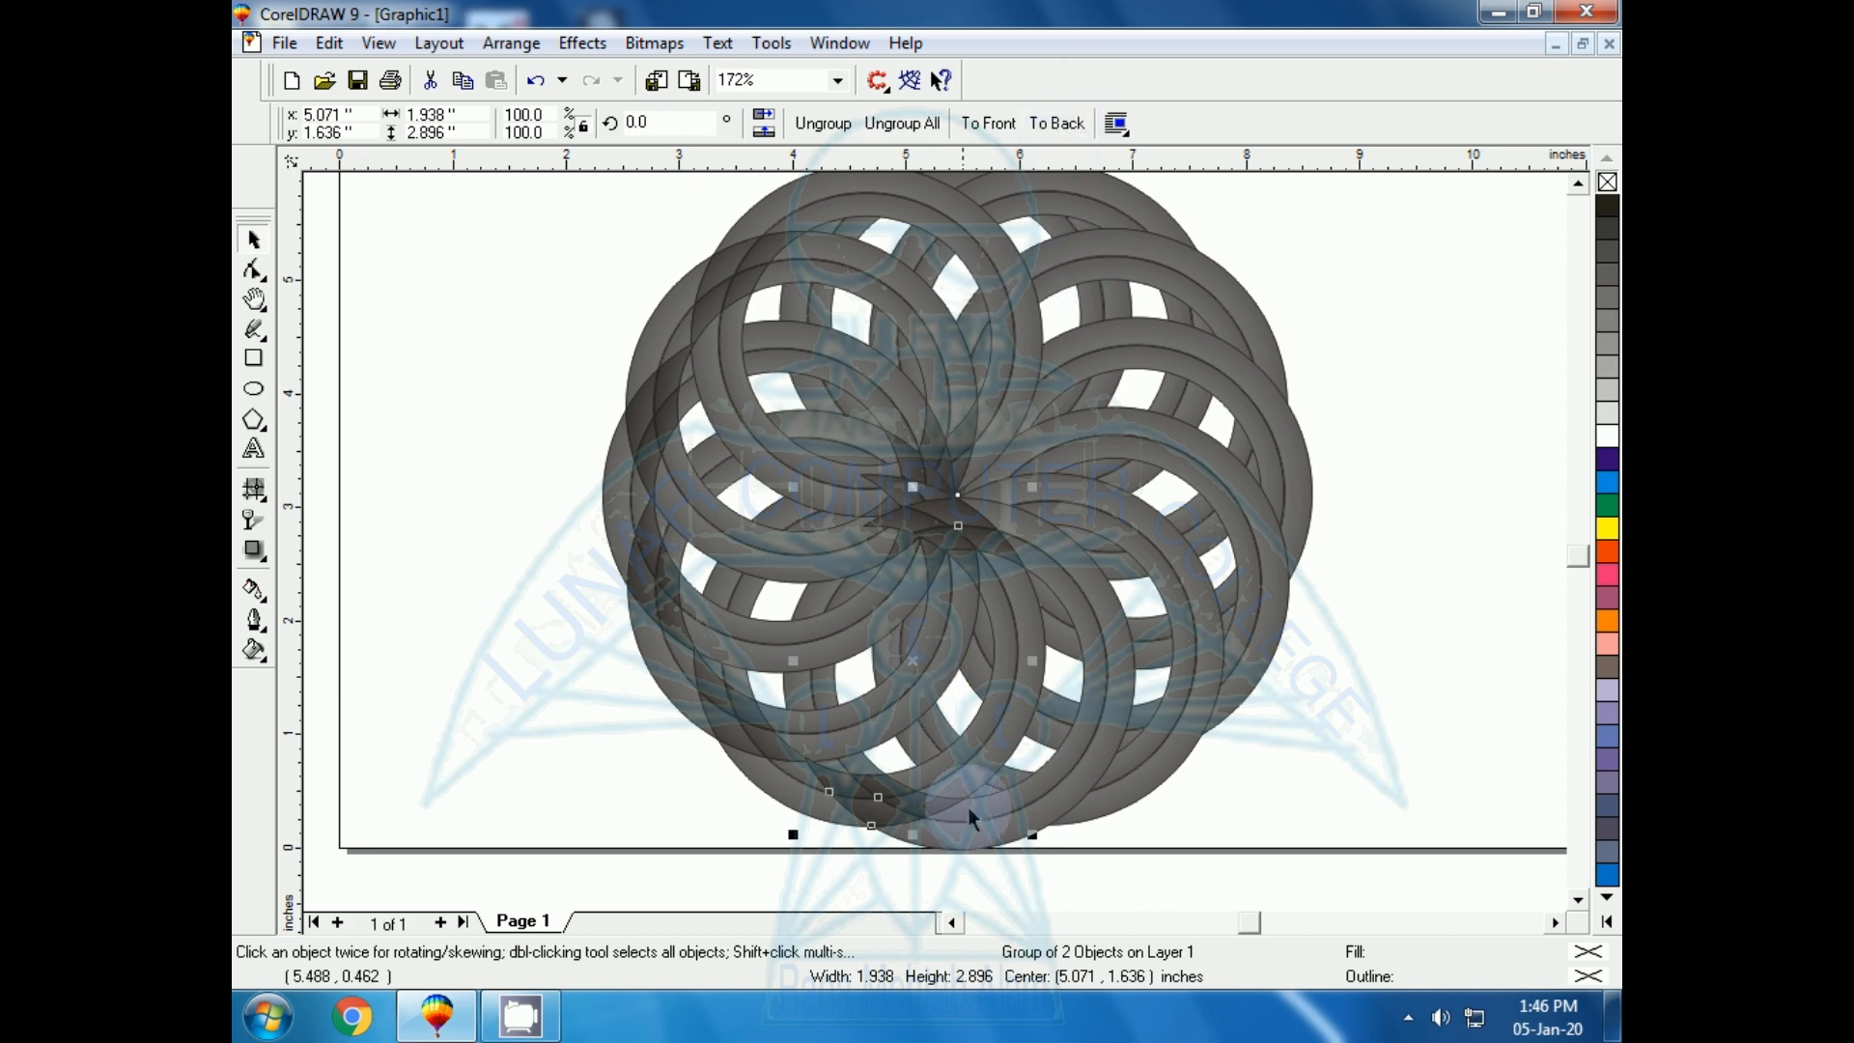
left_click(659, 759)
left_click(945, 835)
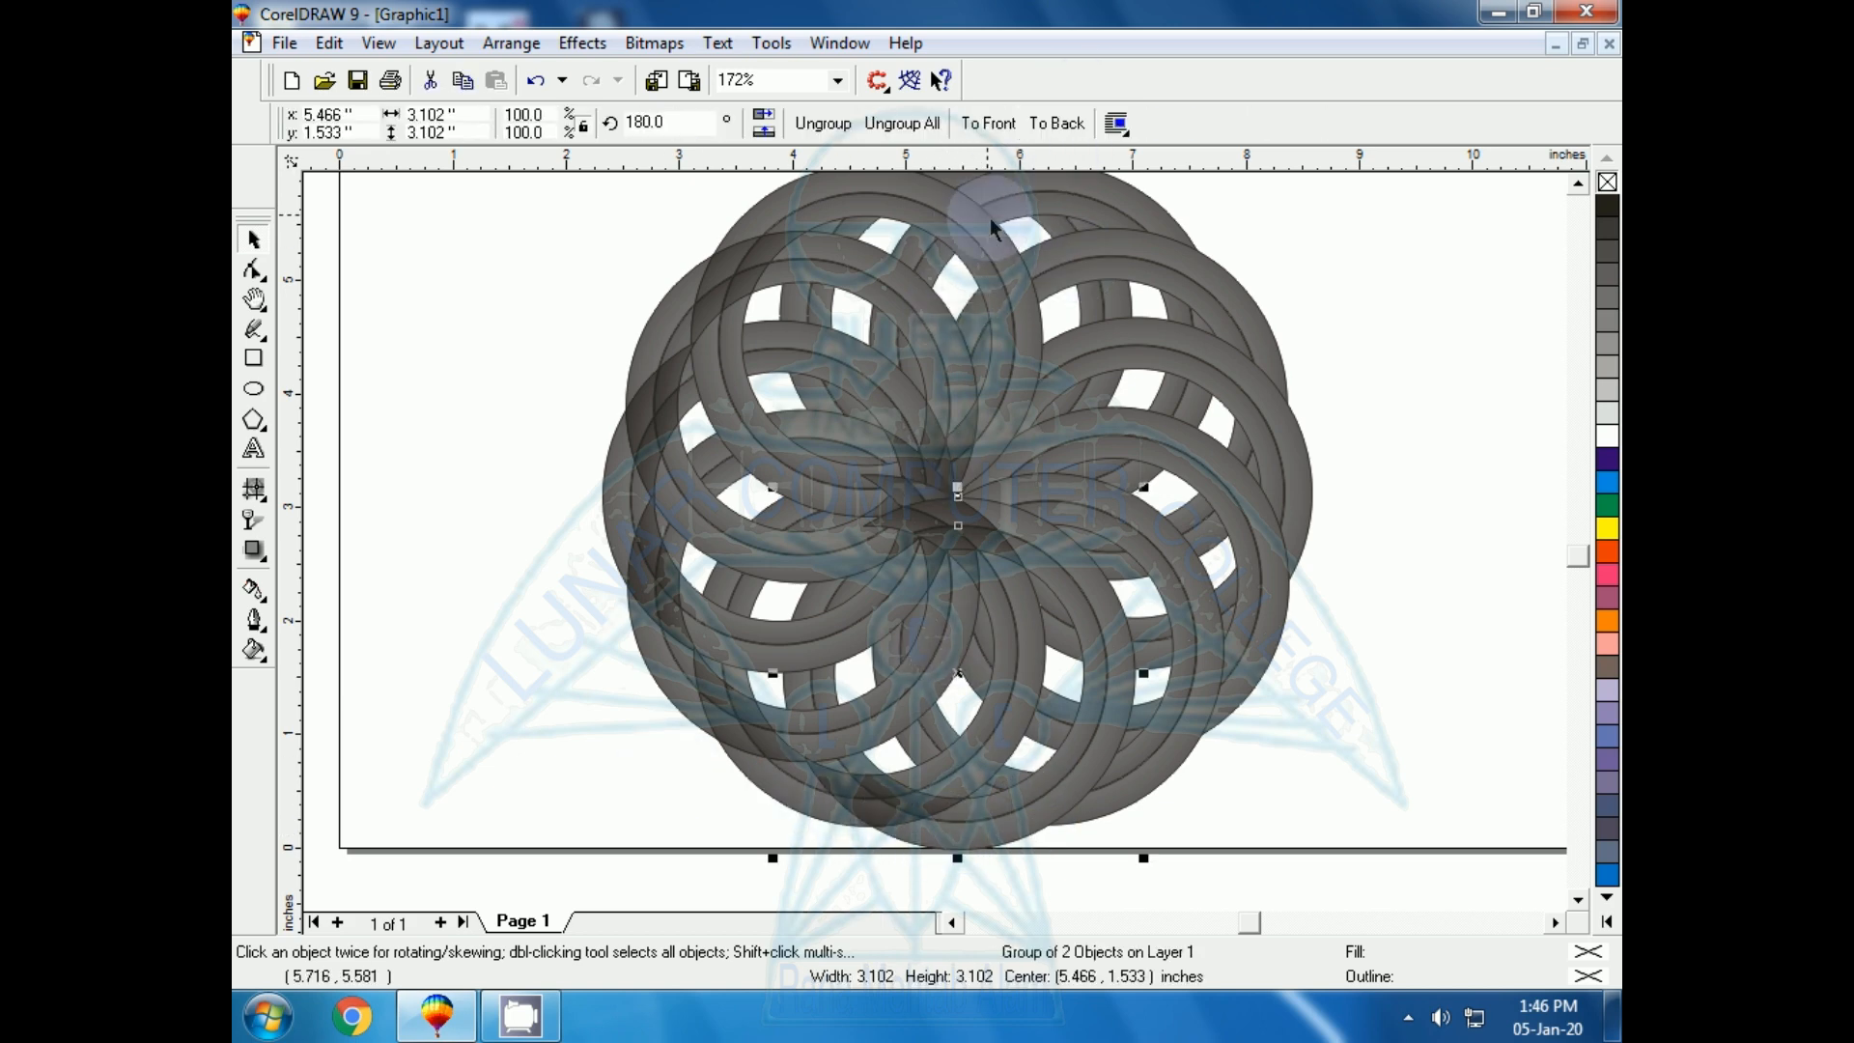
left_click(1144, 780, "shift")
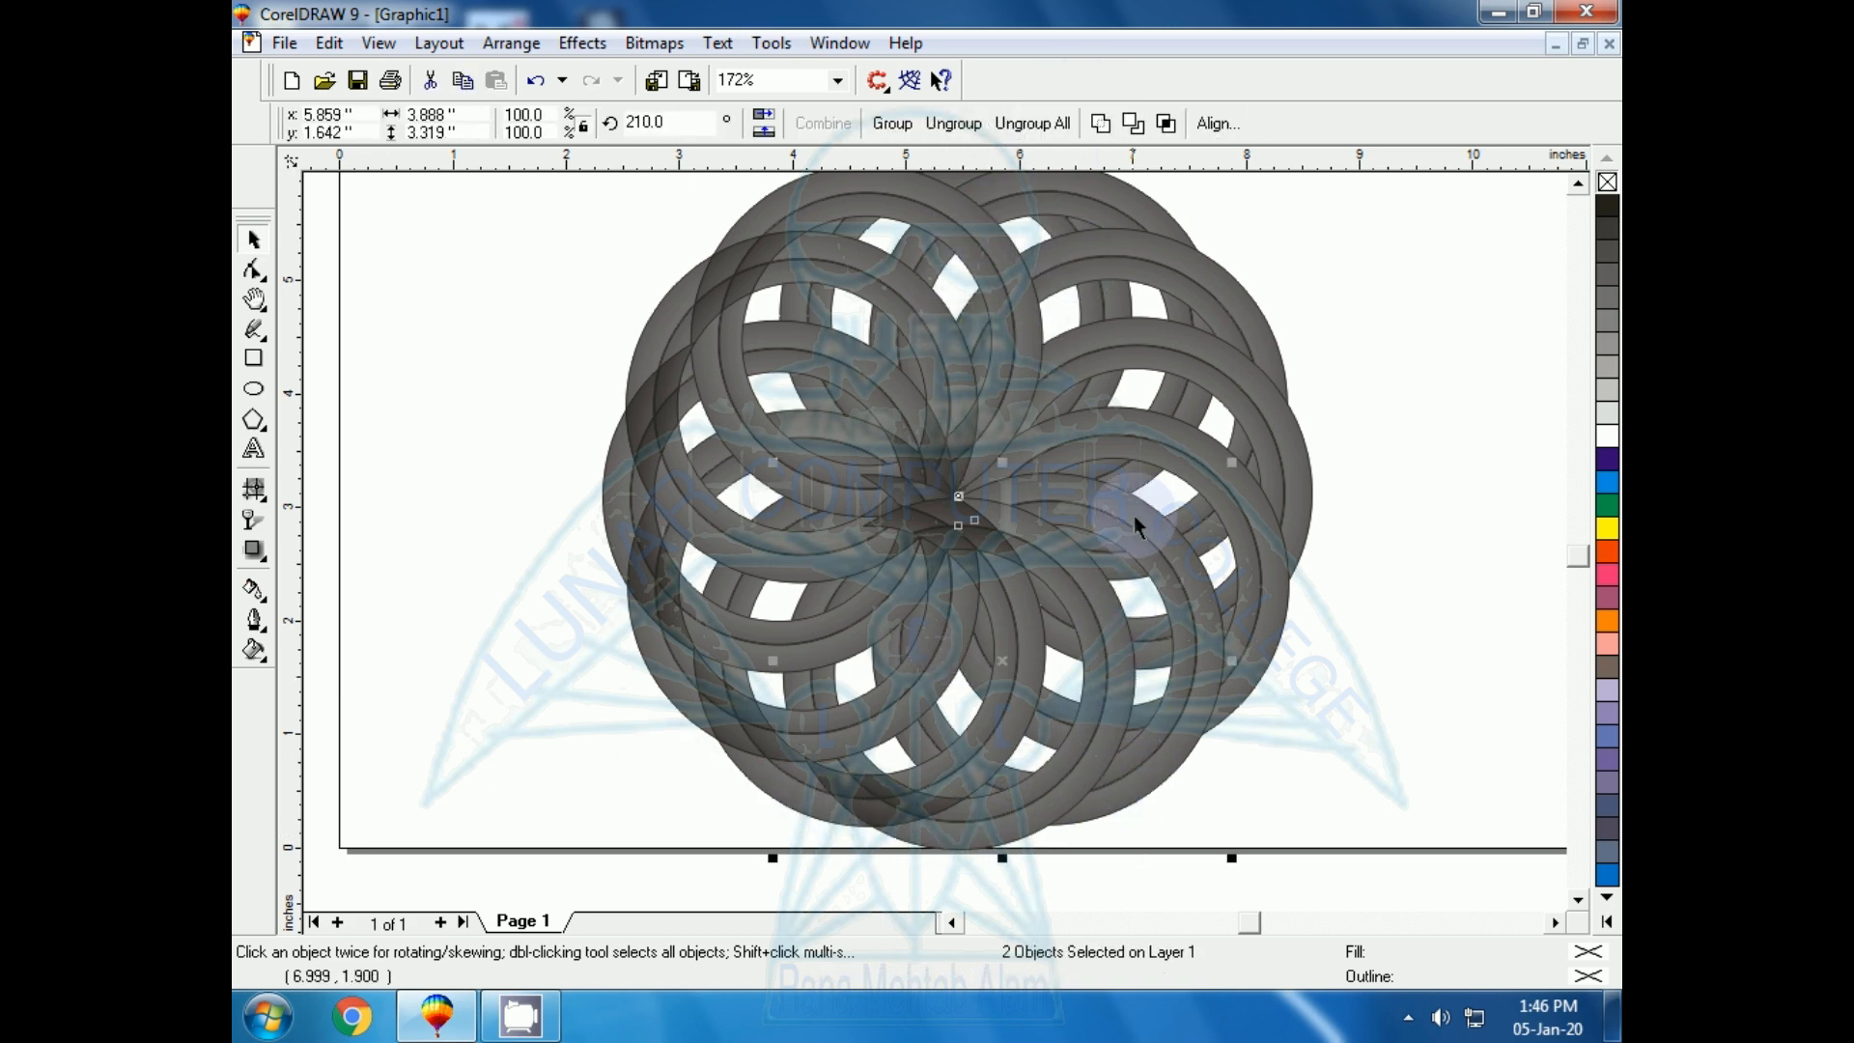
left_click(1167, 123)
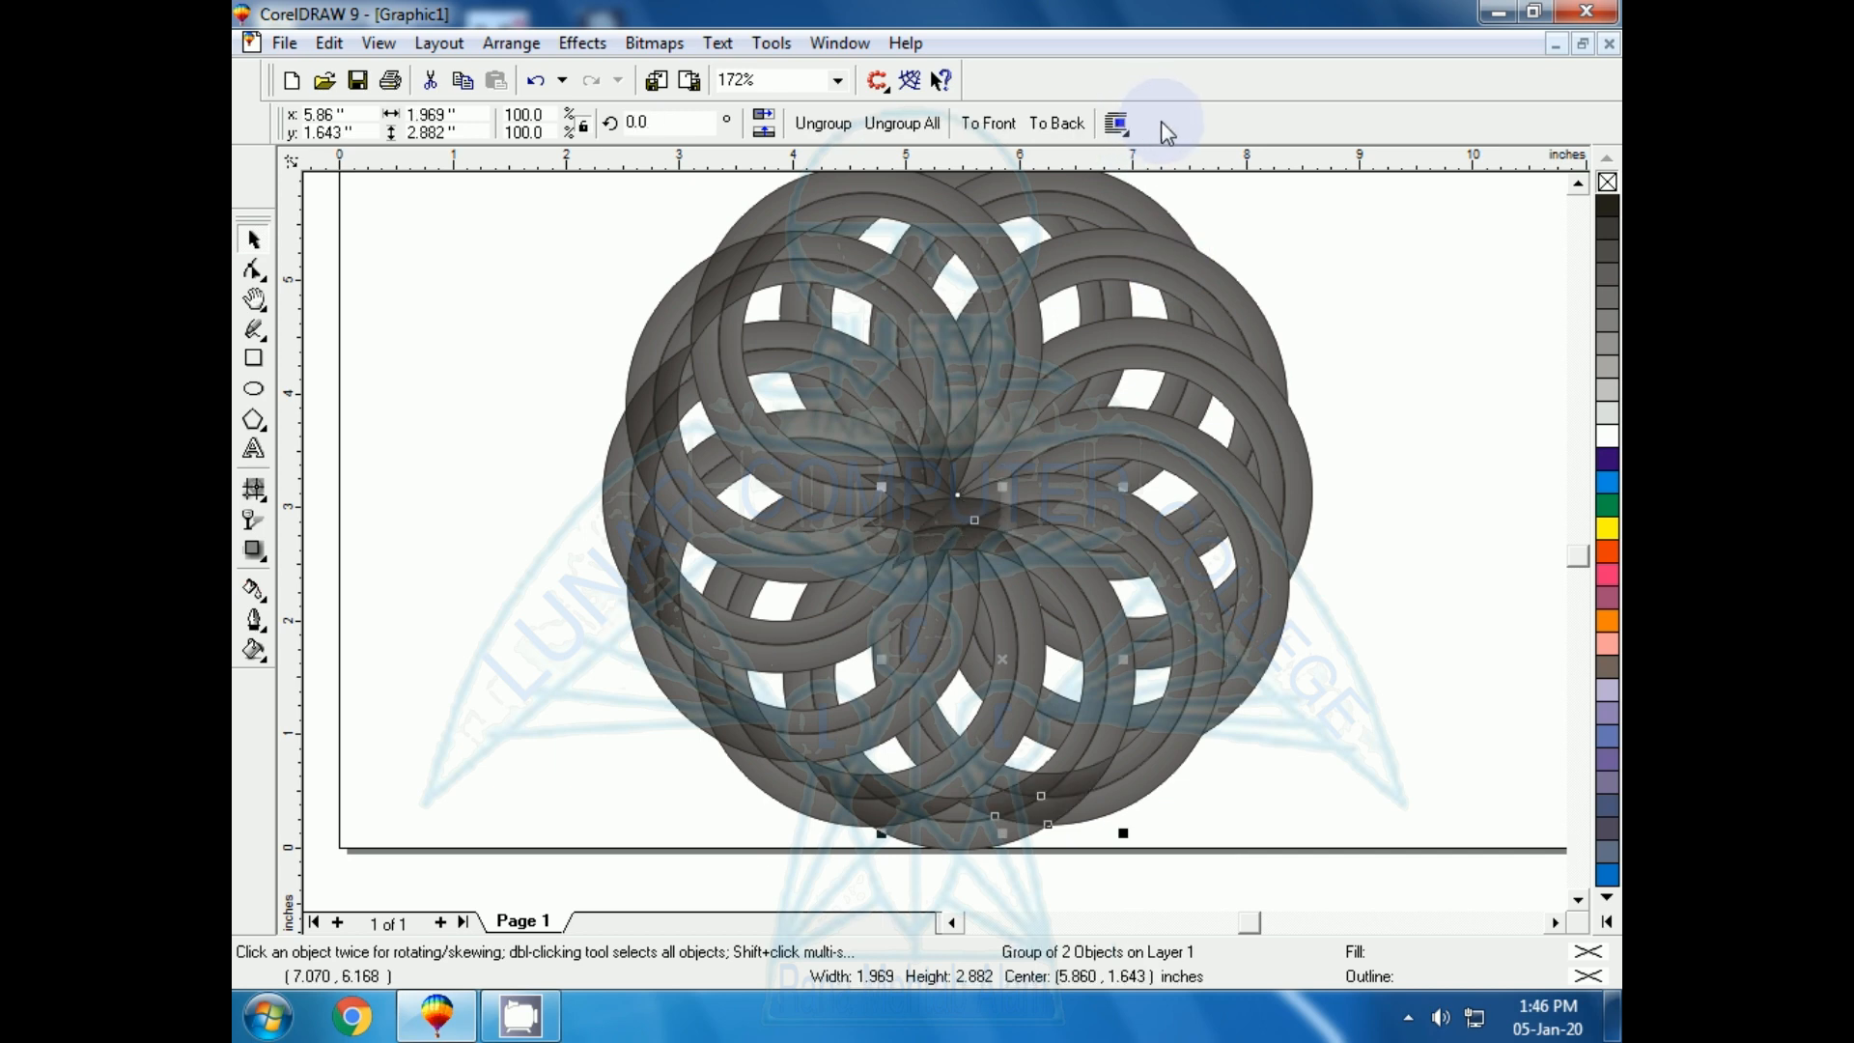
Intersect the 210-degree double ring with the 240-degree one, and the 240-degree ring with the 270-degree one
left_click(1171, 743)
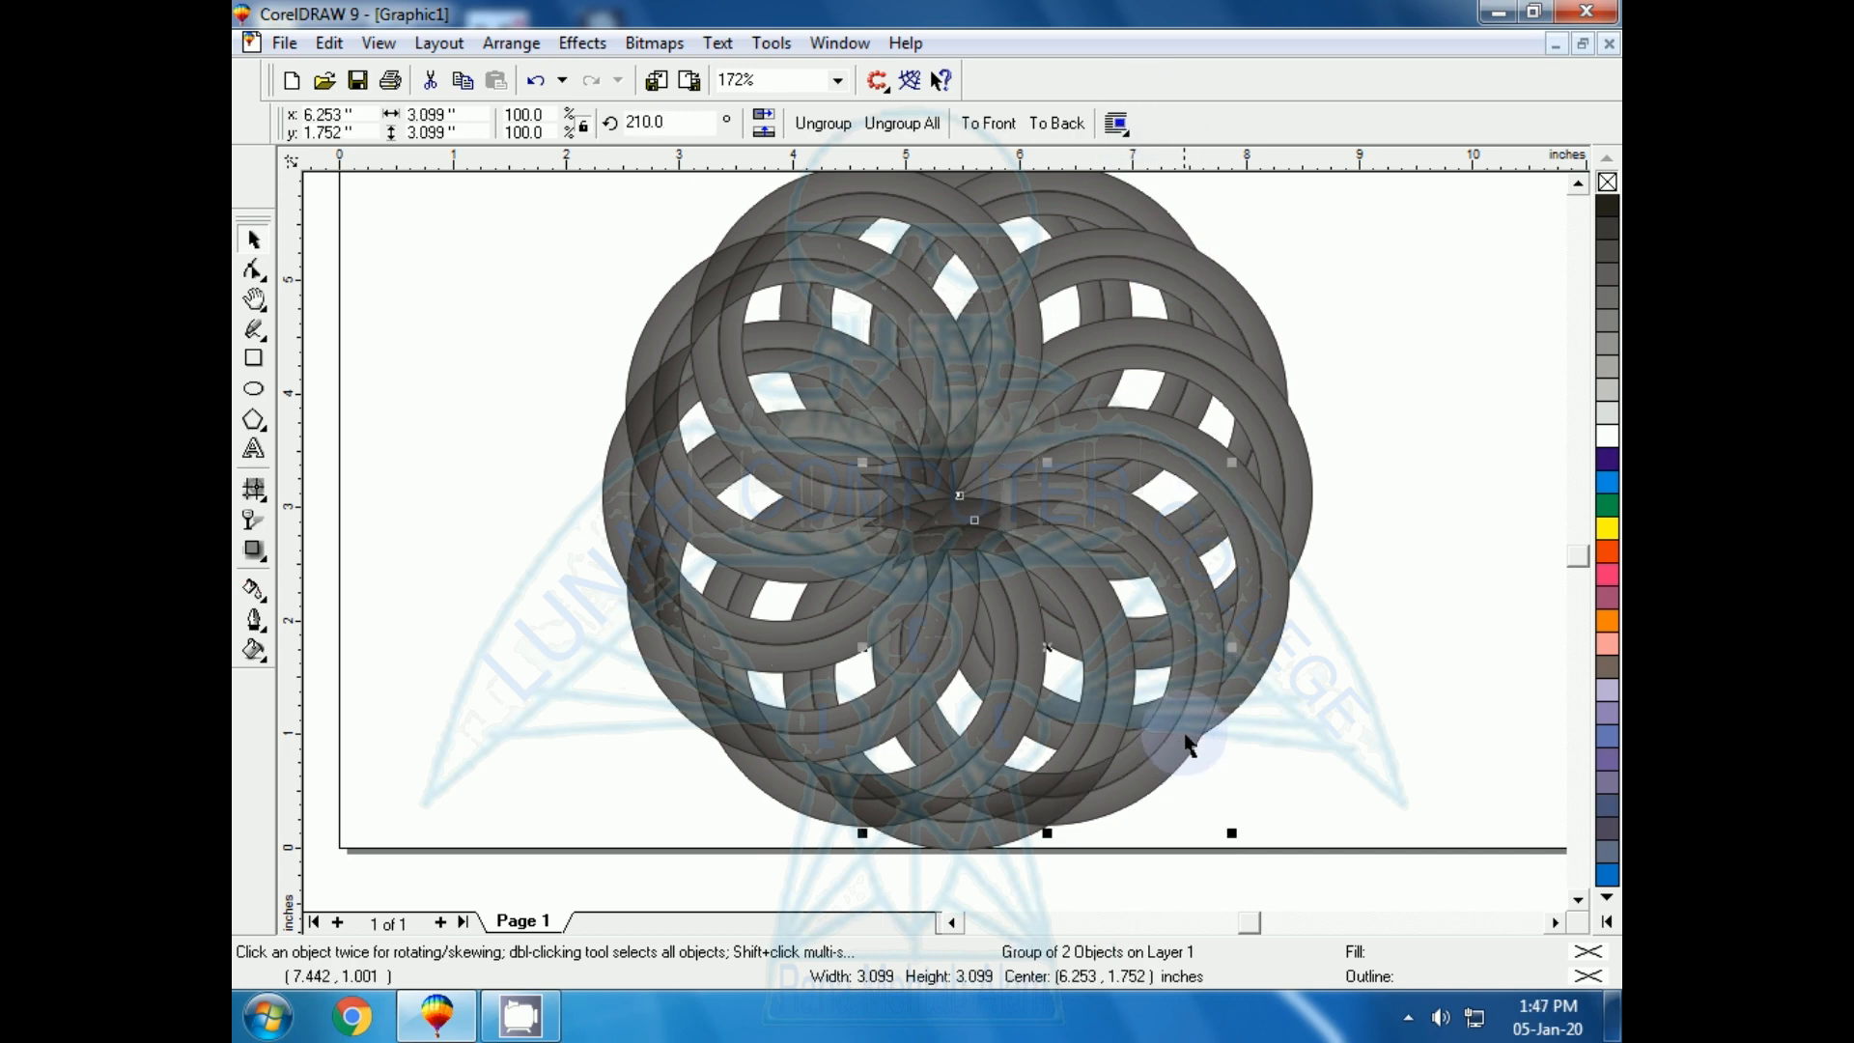
left_click(1232, 666, "shift")
left_click(1166, 122)
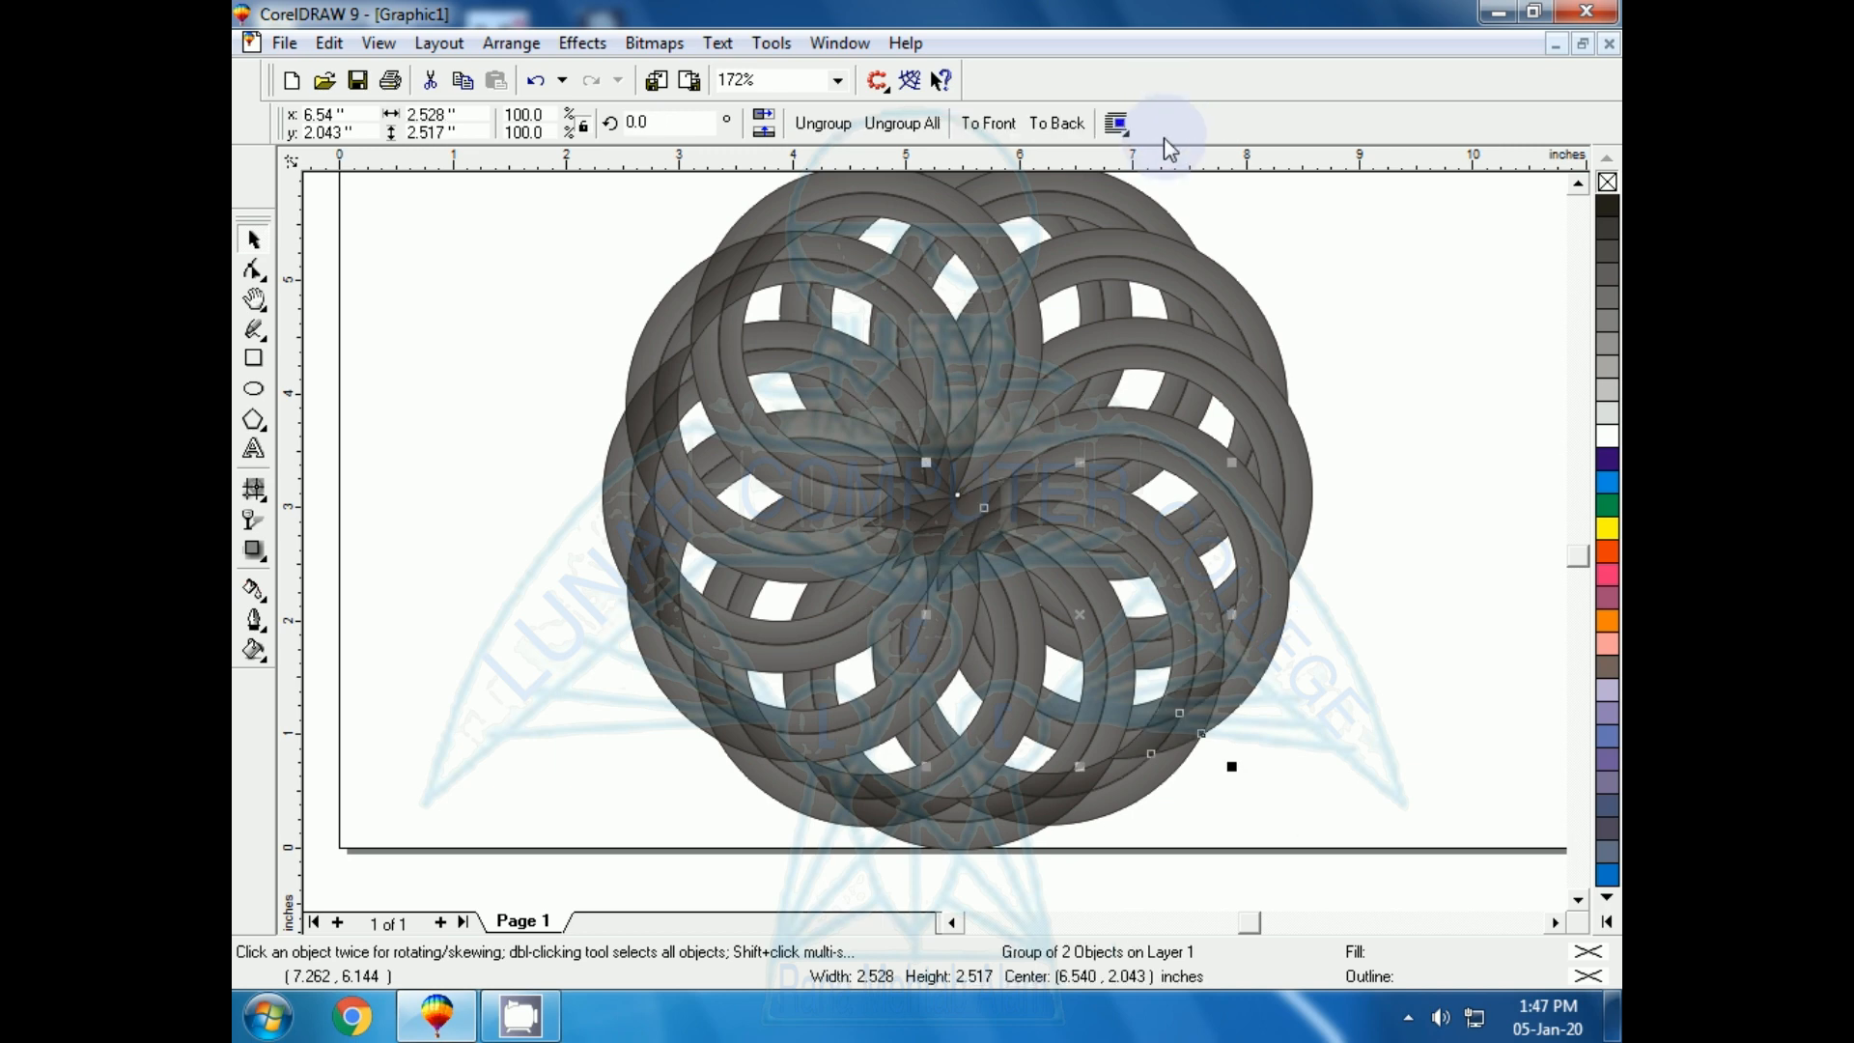
left_click(1263, 606)
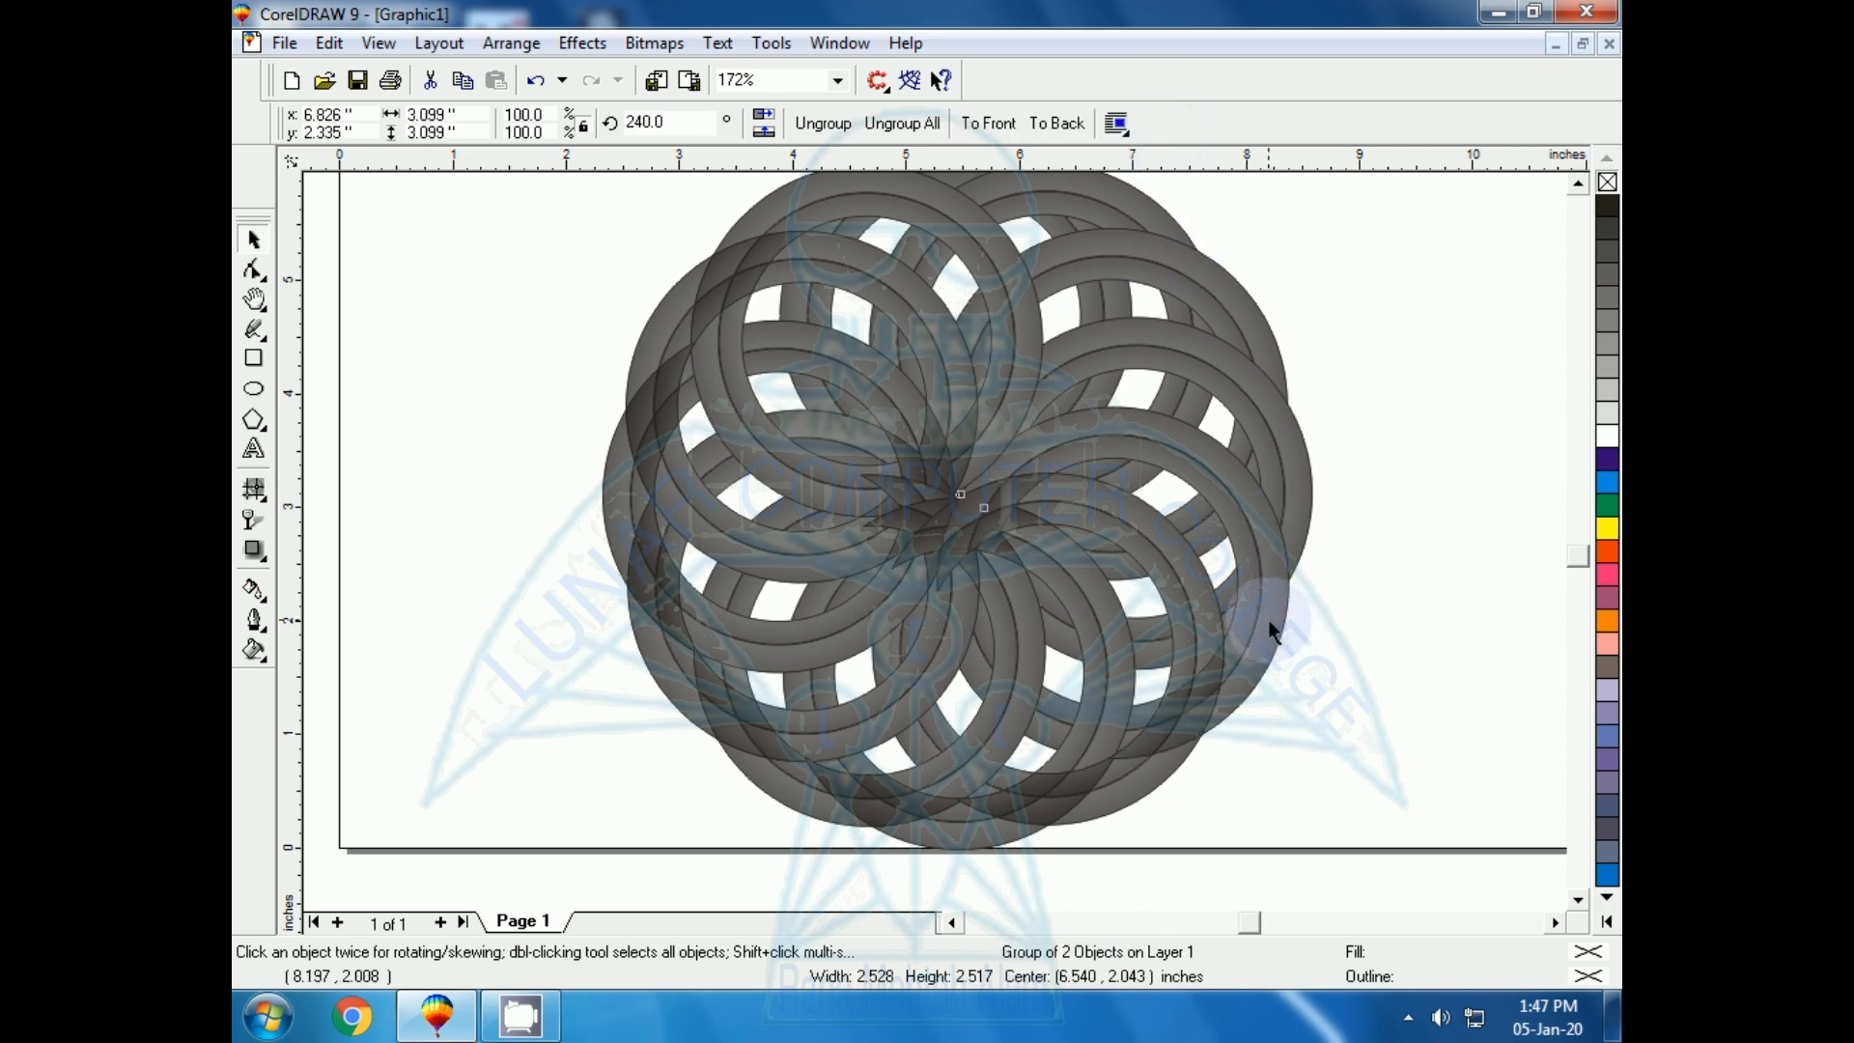
left_click(1265, 456, "shift")
left_click(1167, 125)
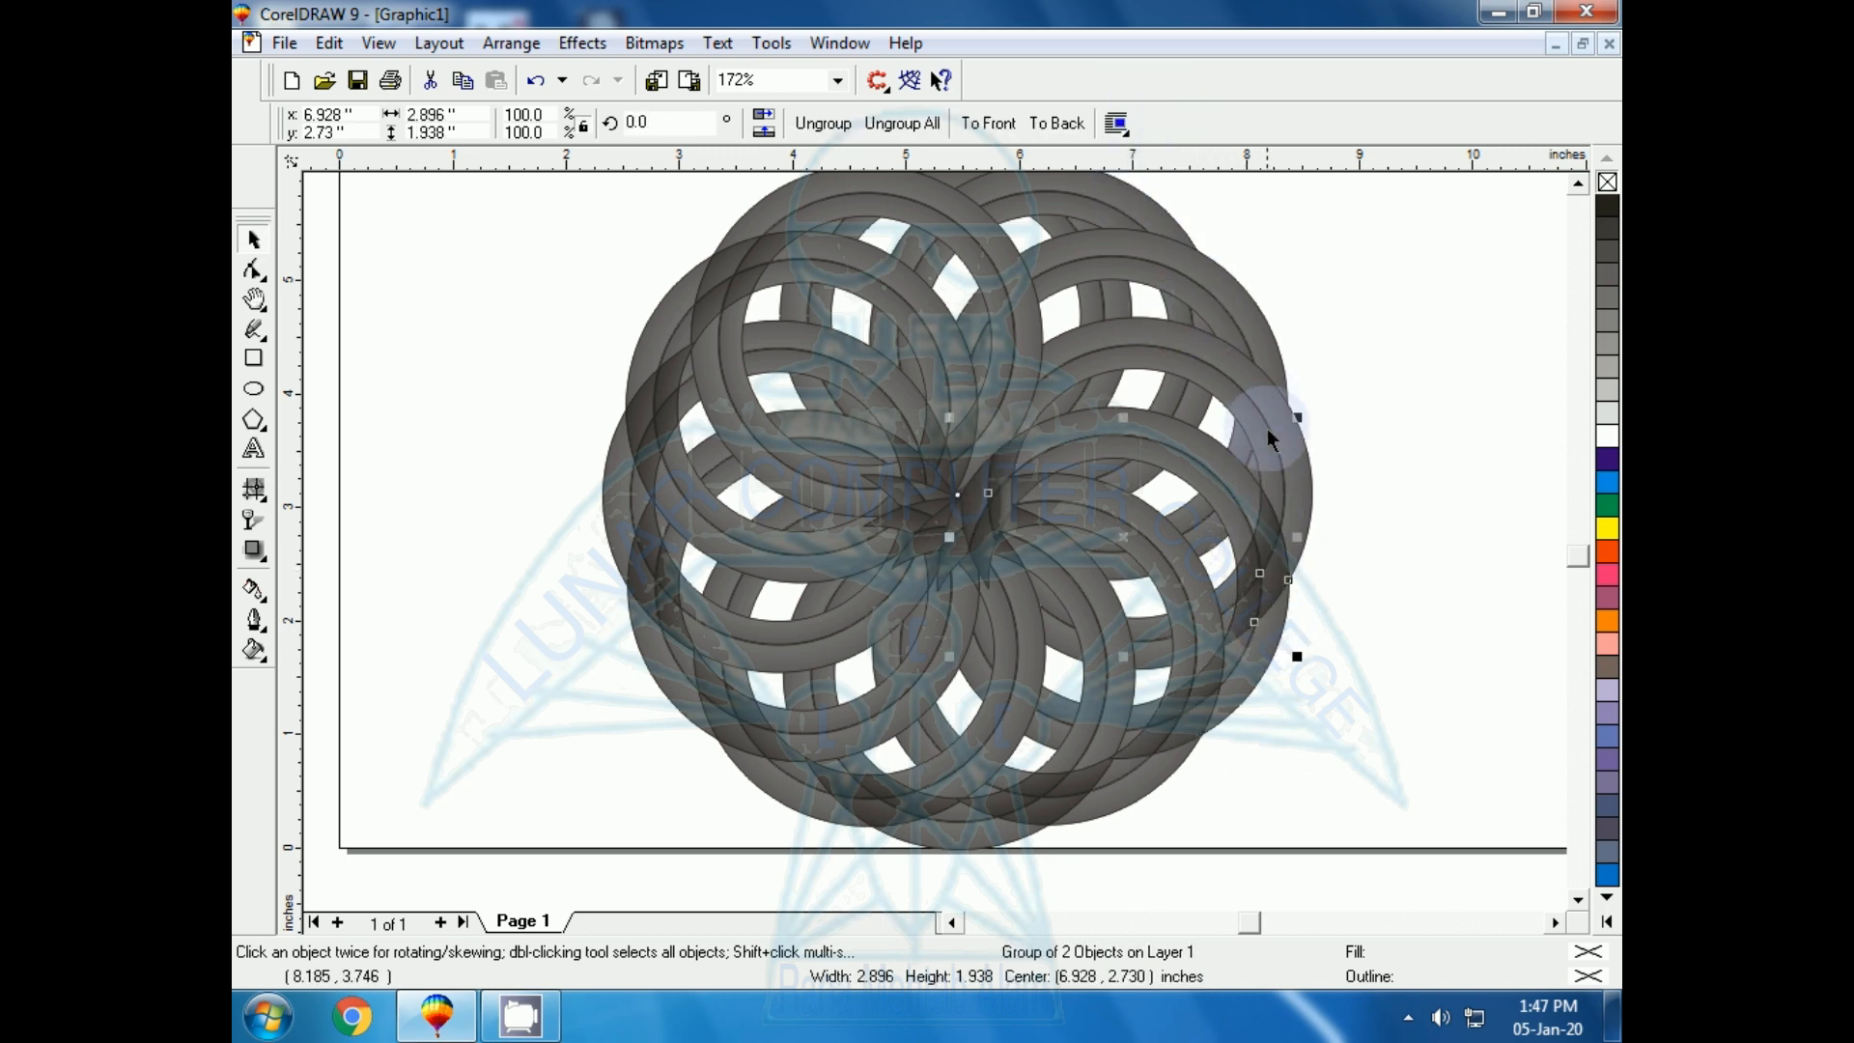
Intersect the 270-degree double ring with the 300-degree one, and the 300-degree ring with its next counterclockwise neighbour
left_click(1284, 441)
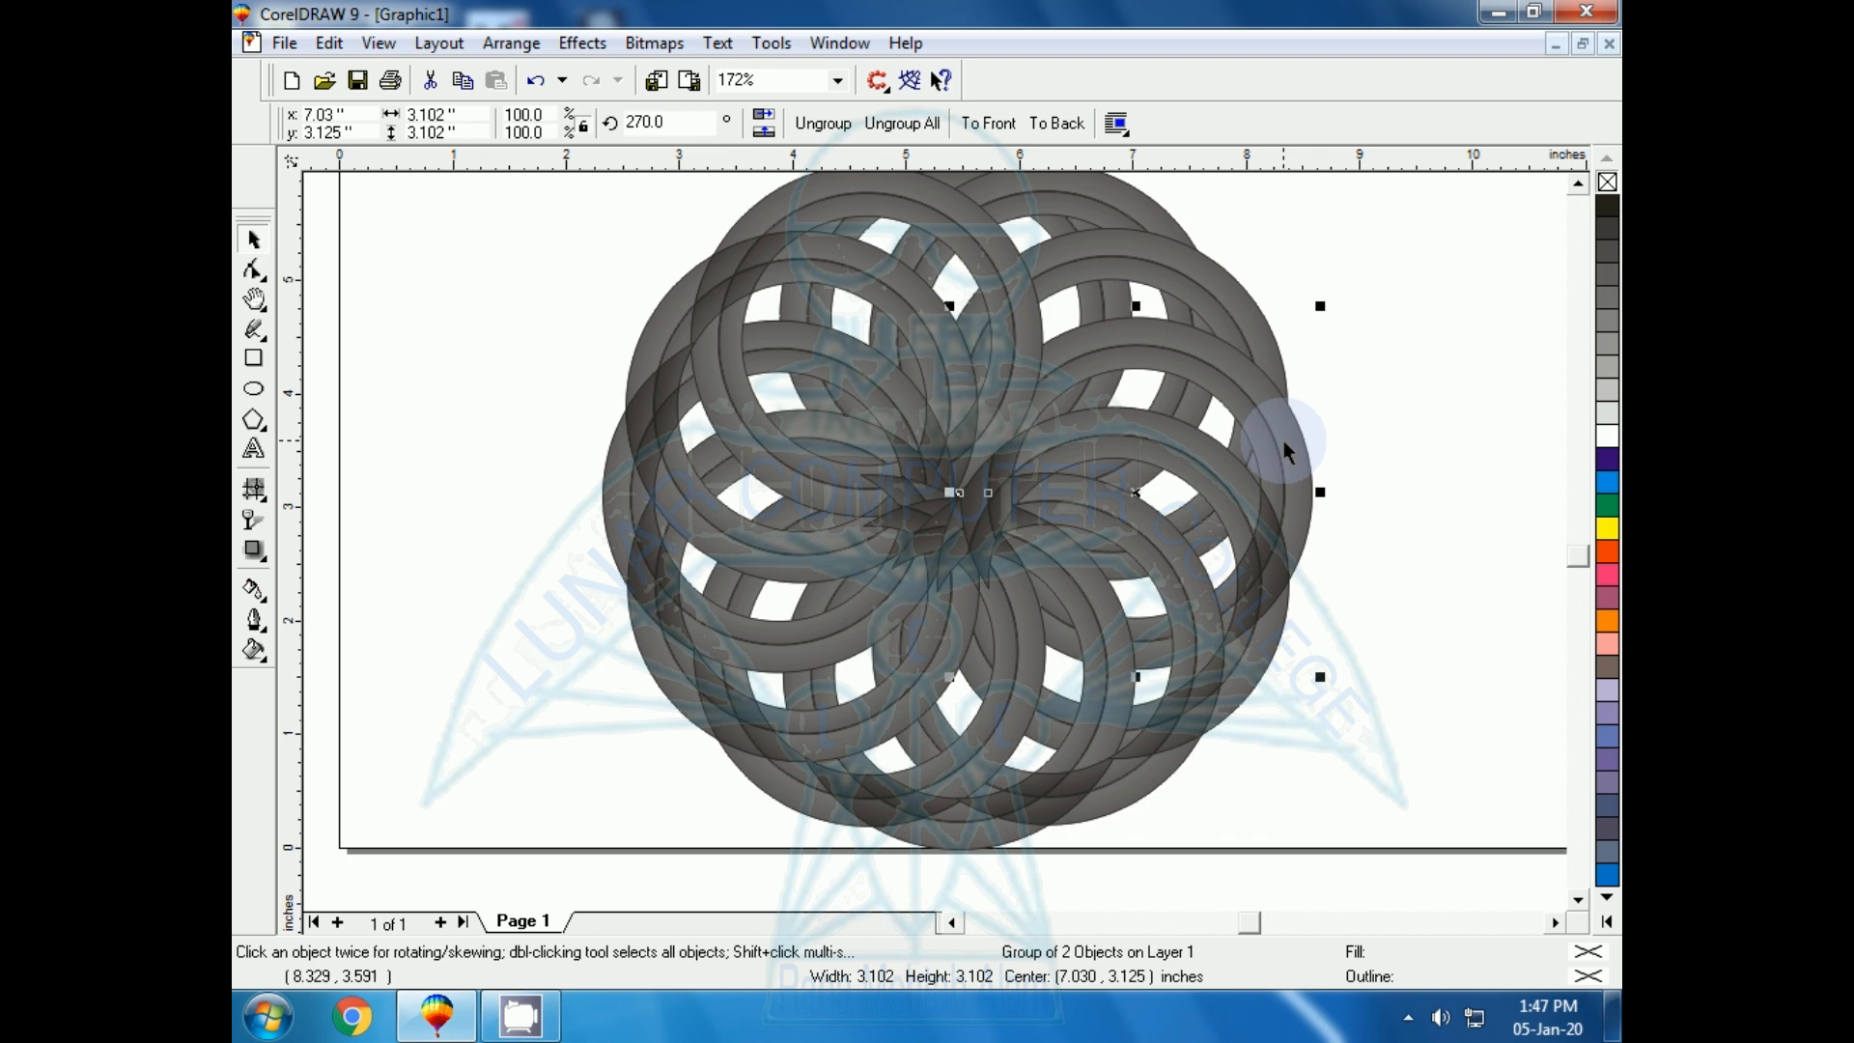
left_click(1234, 293, "shift")
left_click(1166, 126)
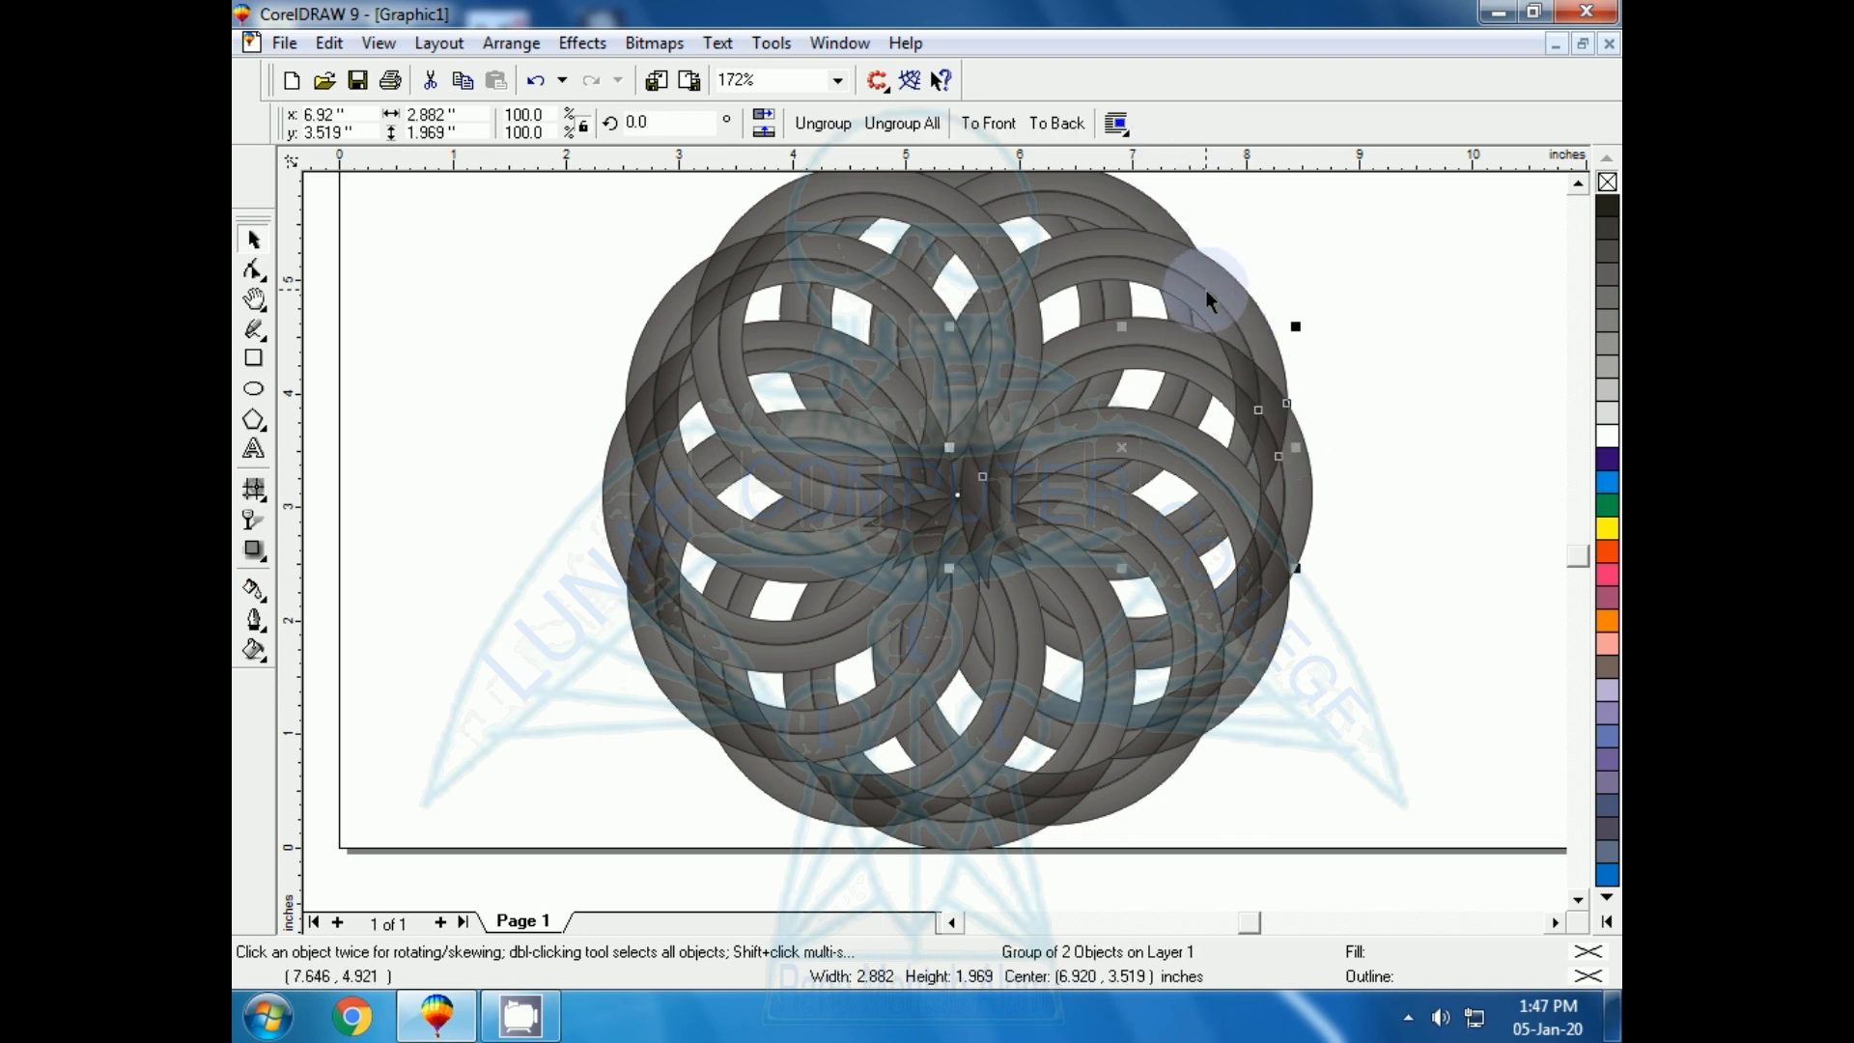
left_click(1205, 289)
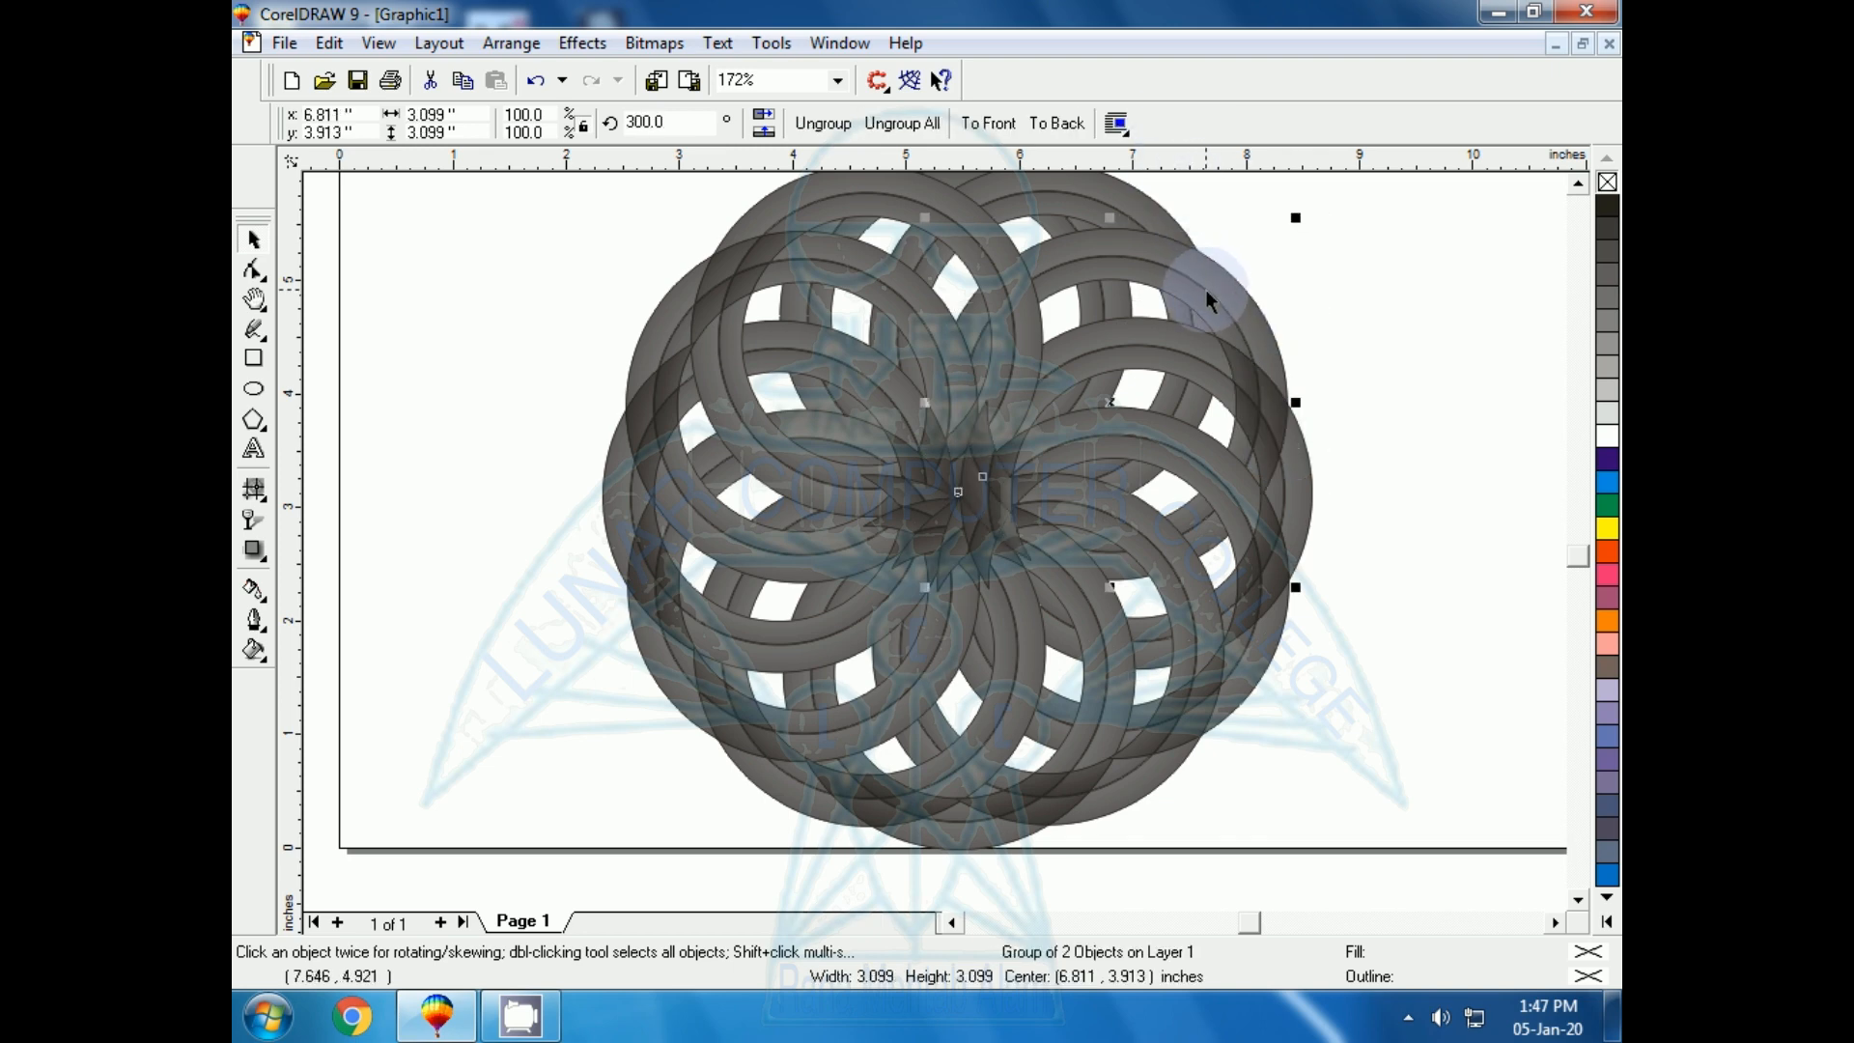
left_click(1126, 212, "shift")
left_click(1163, 126)
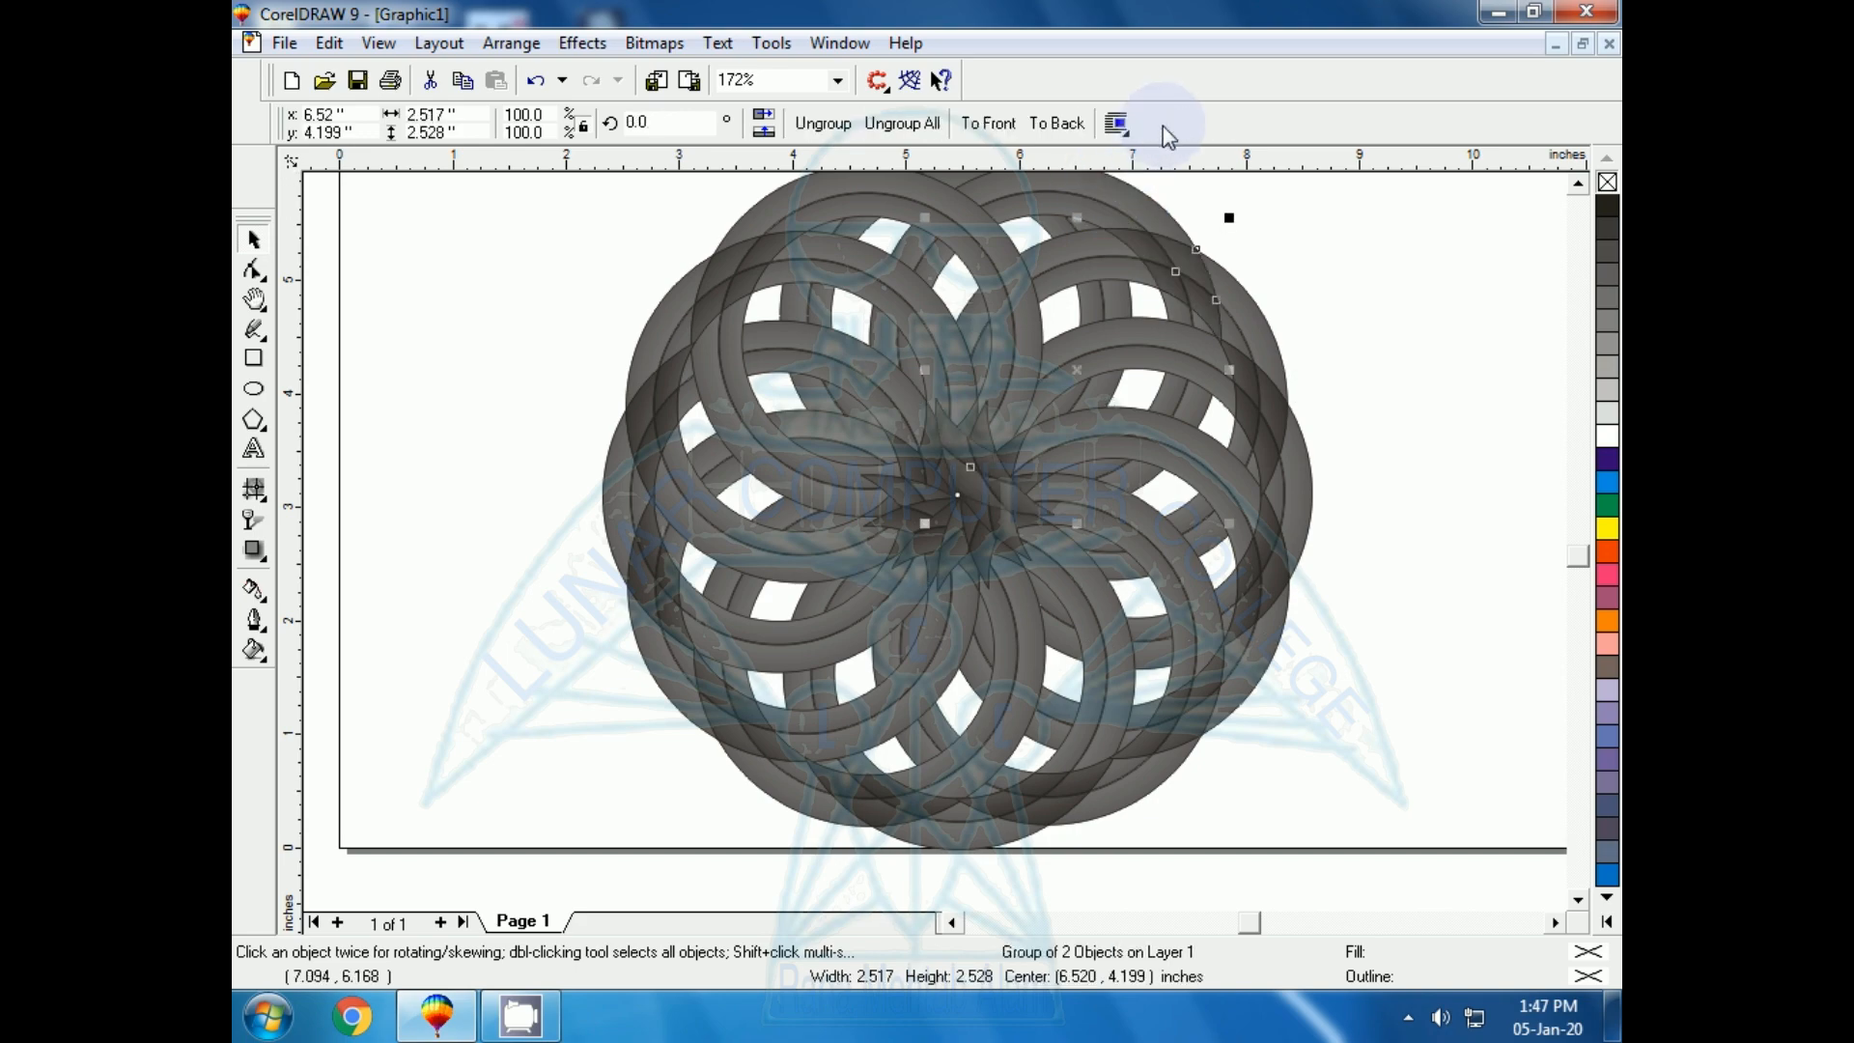
Intersect the topmost double ring with each of its two neighbours, completing the overlap shapes around the circle, and clear the selection
left_click(1576, 184)
left_click(1577, 183)
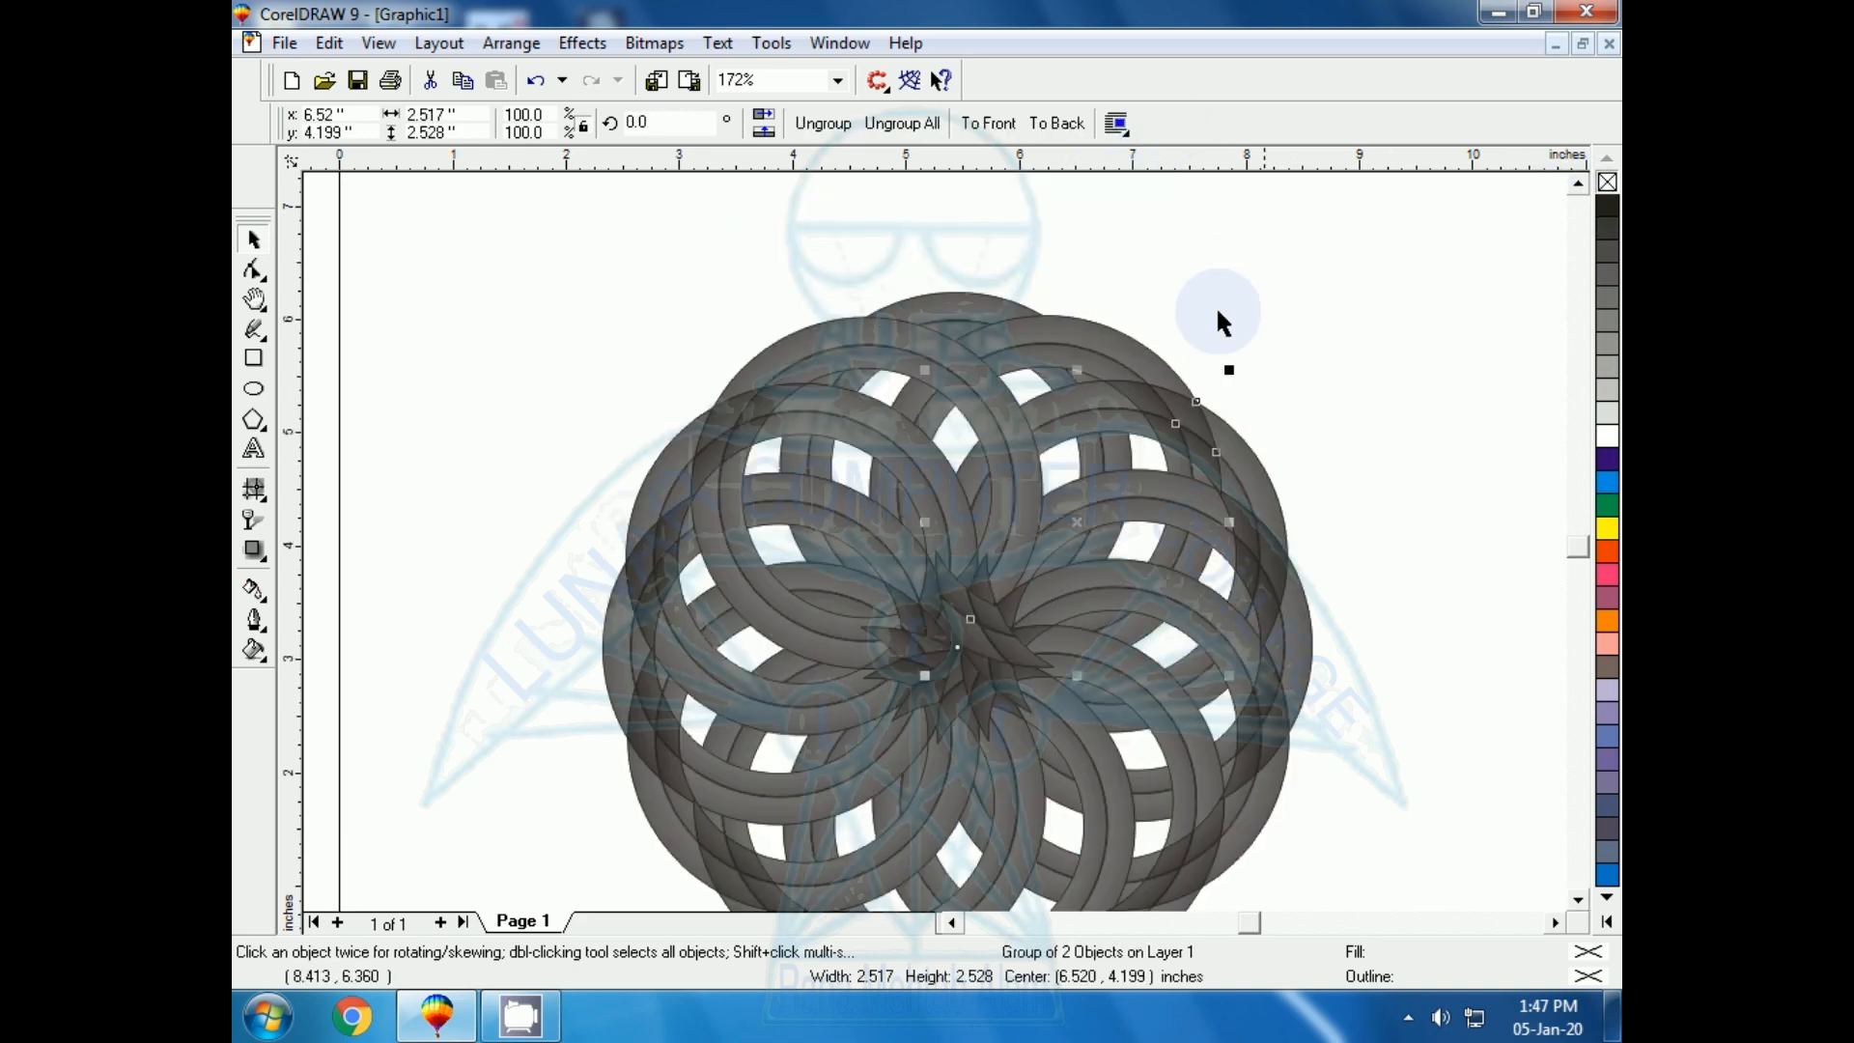
left_click(1084, 345)
left_click(942, 292, "shift")
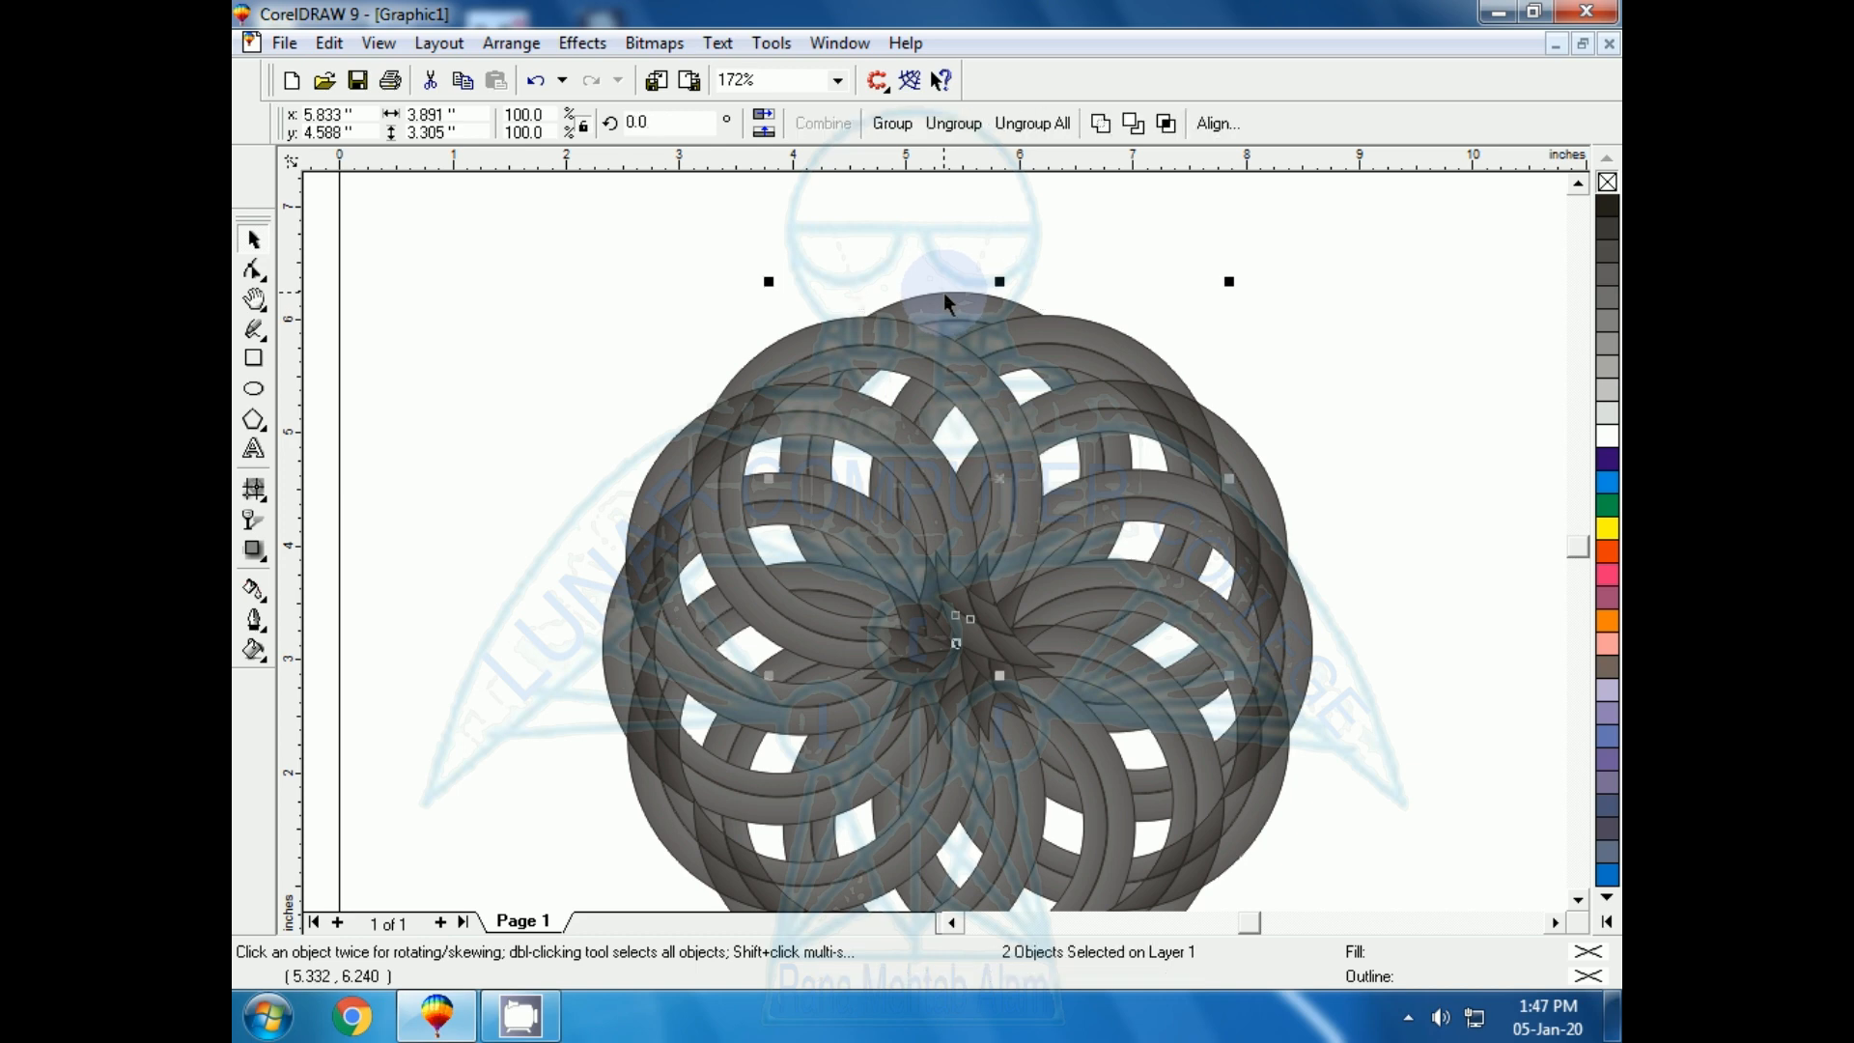
left_click(1170, 123)
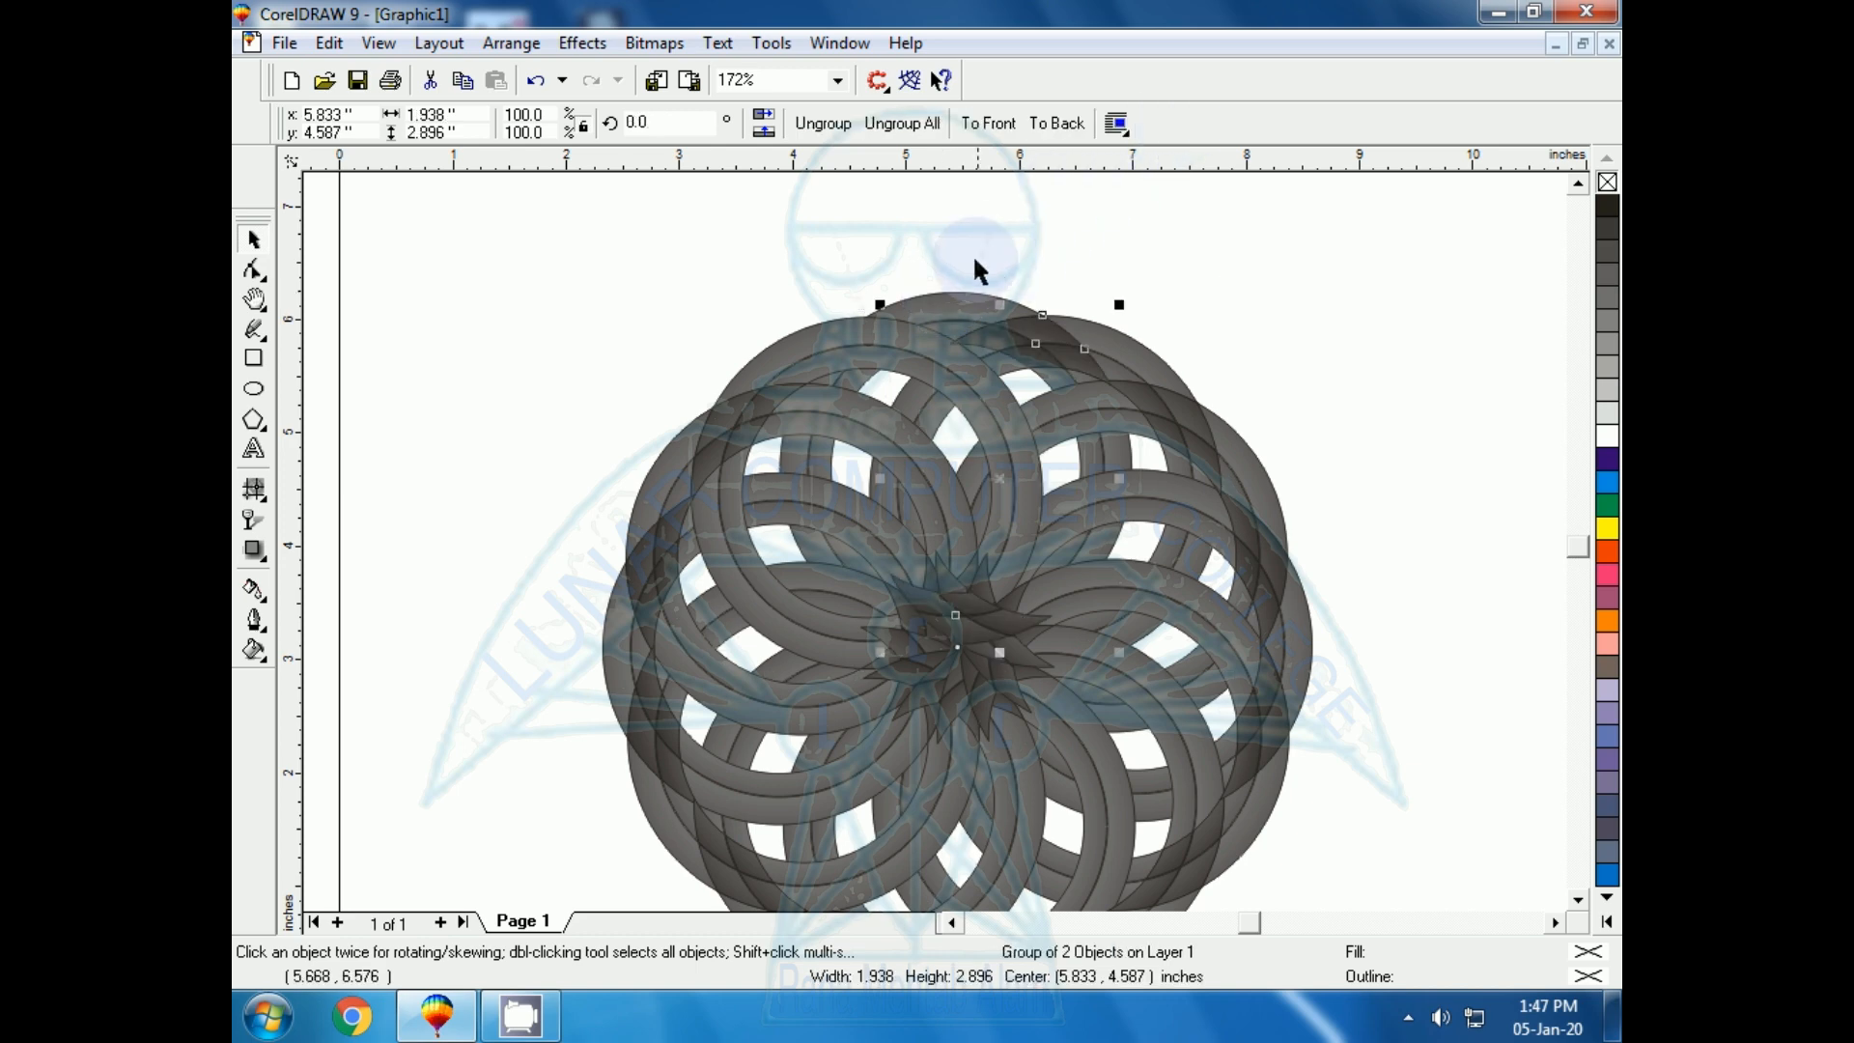
left_click(943, 311)
left_click(837, 334, "shift")
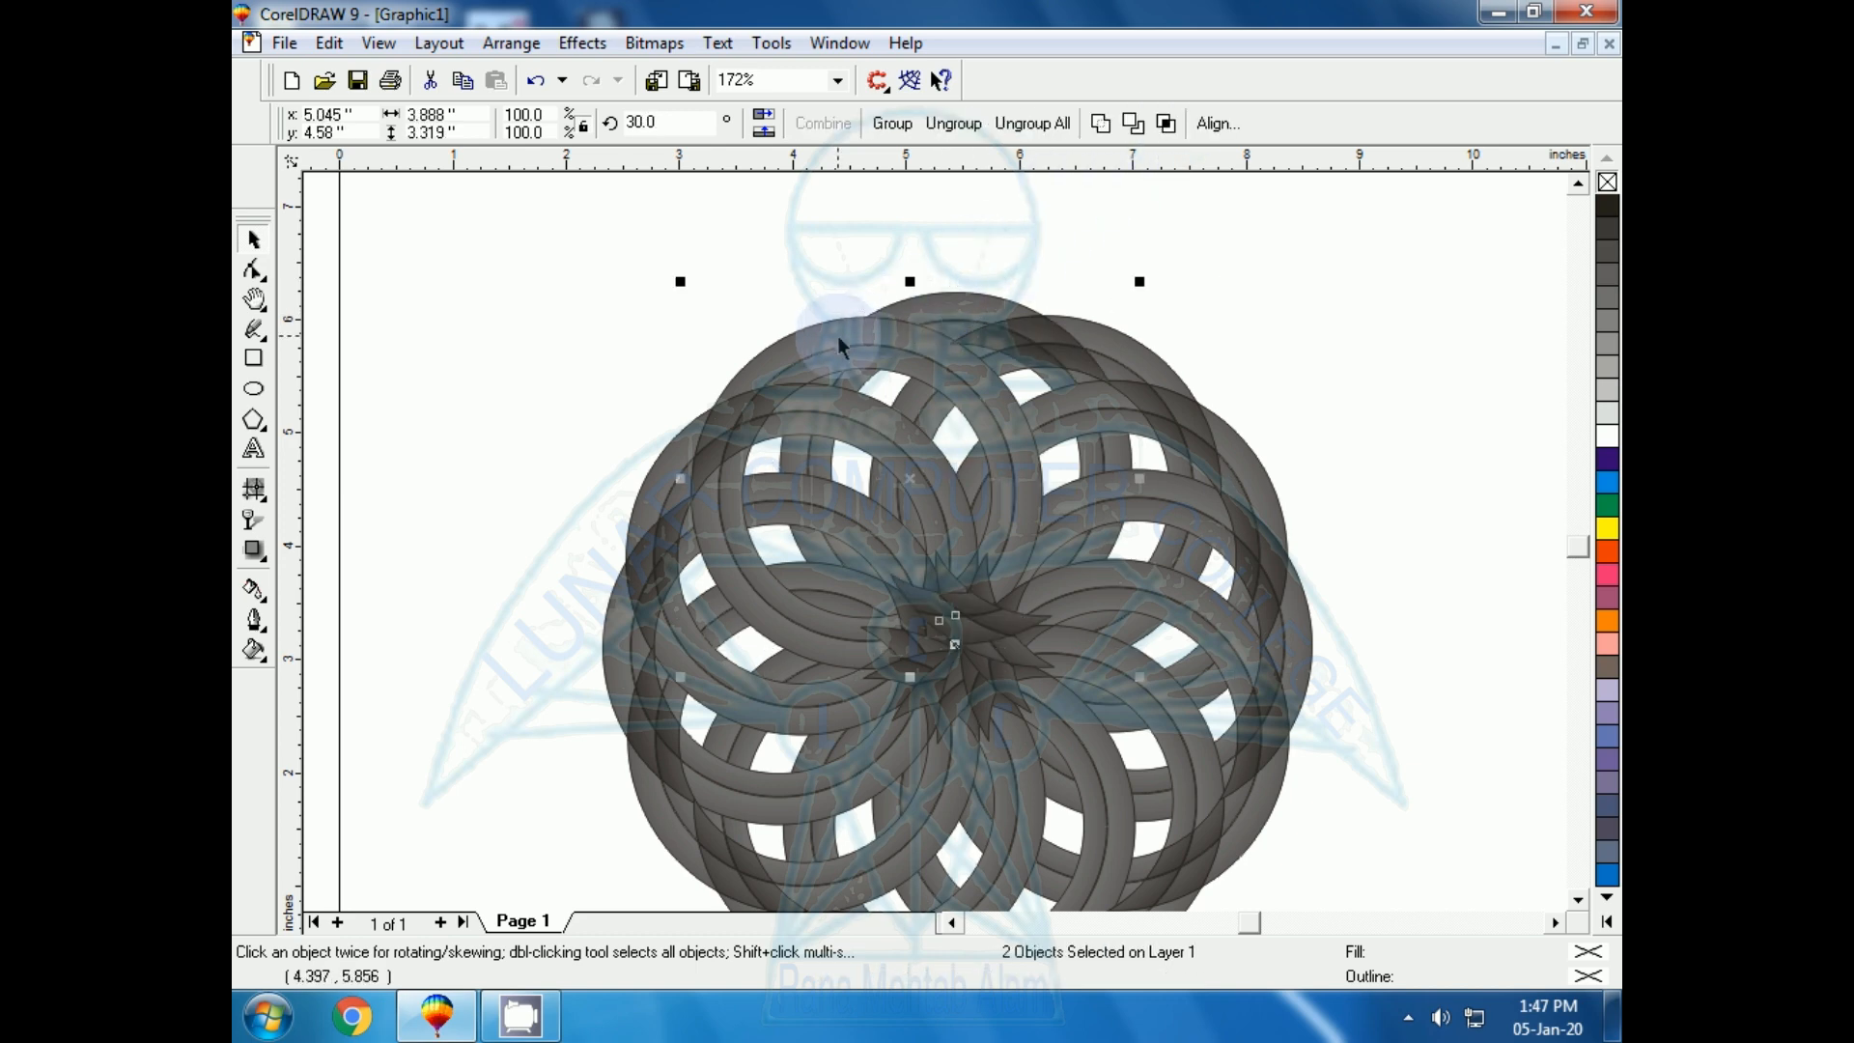
left_click(1134, 124)
left_click(500, 330)
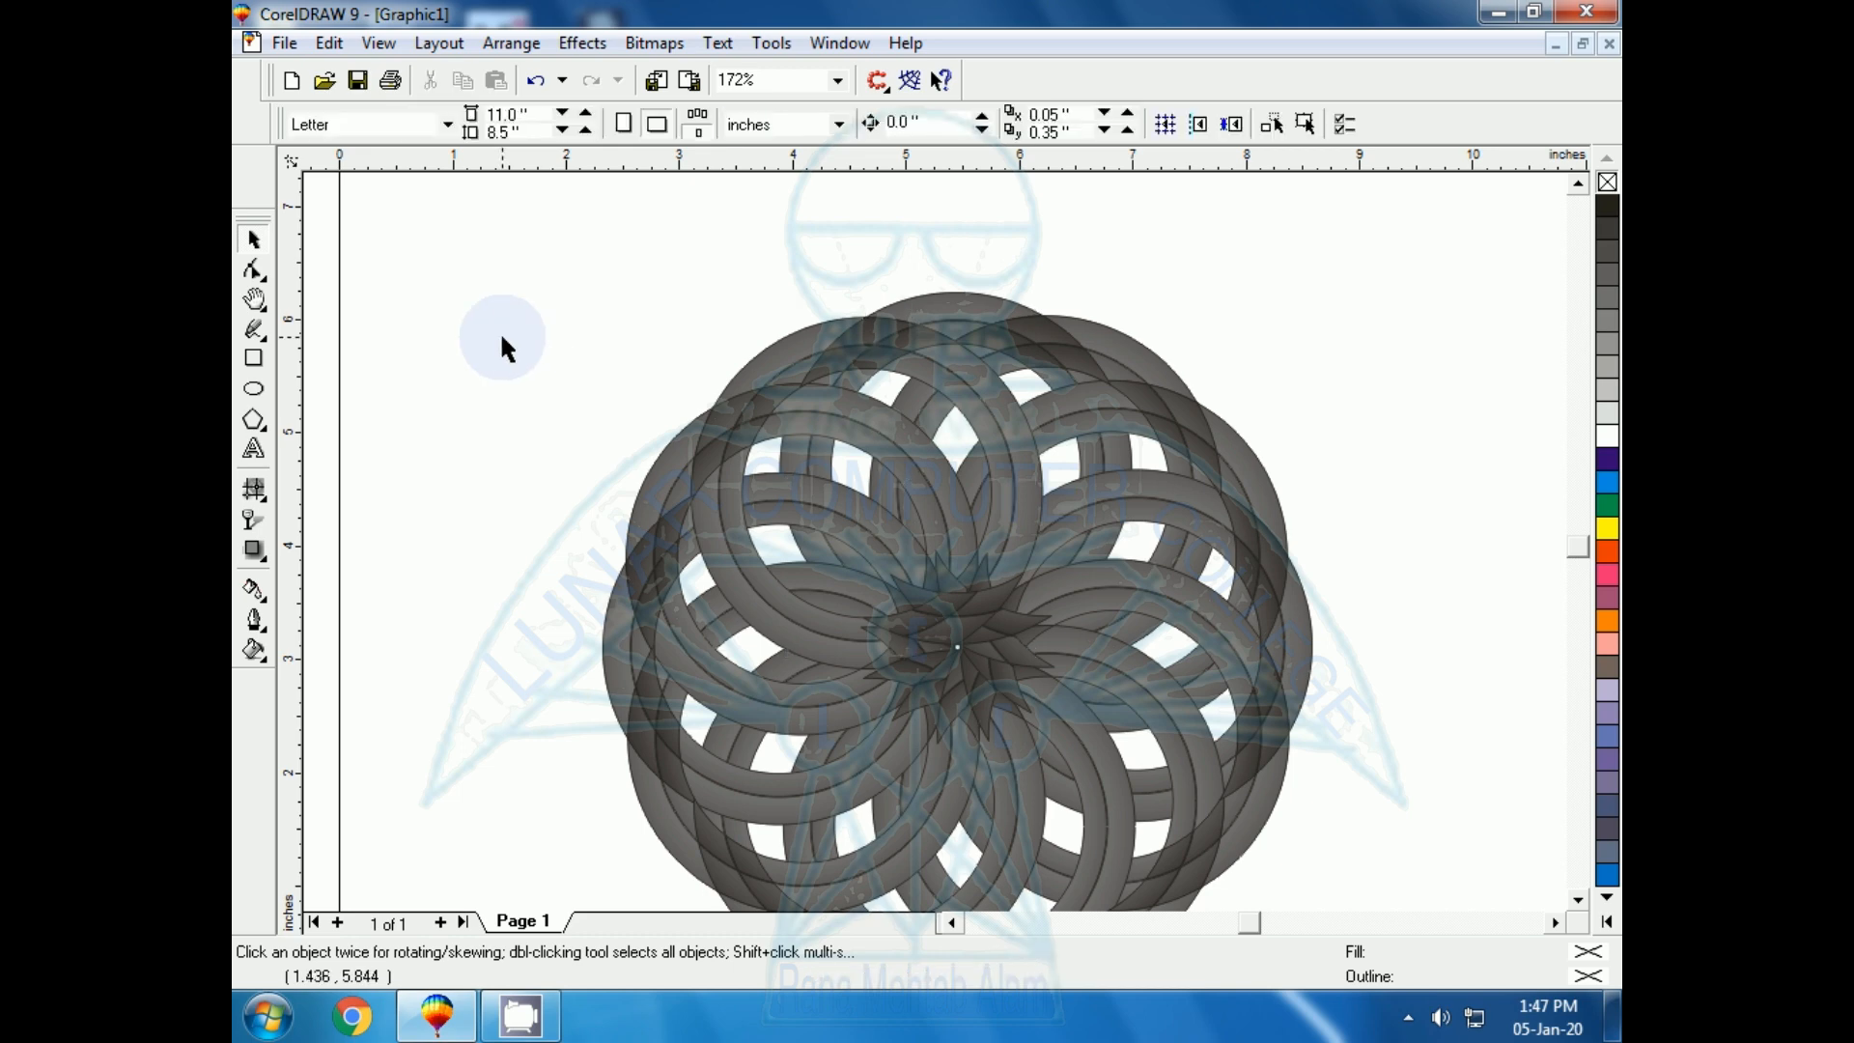
Select every piece of the ornament and move it straight up to a centre at about 5.43, 5.01 inches, then deselect it
key("F3")
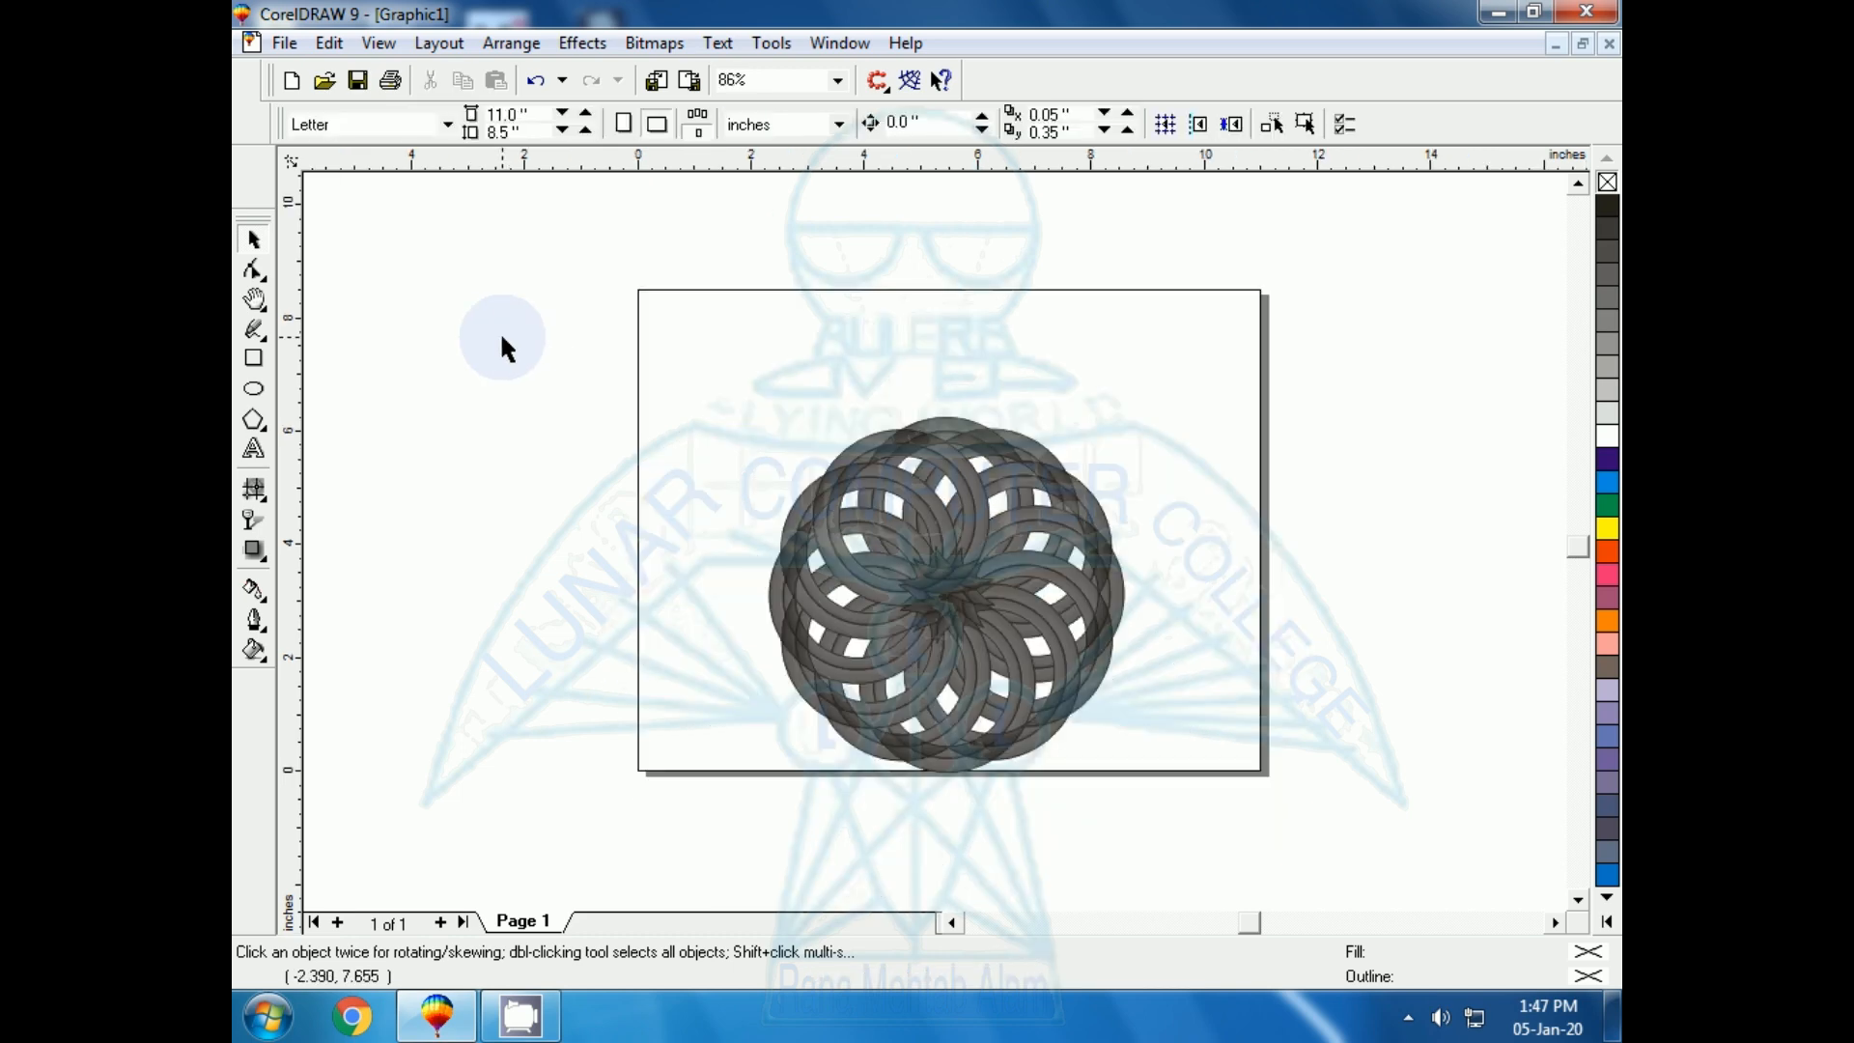
left_click_drag(663, 298, 1179, 766)
left_click_drag(945, 527, 943, 508)
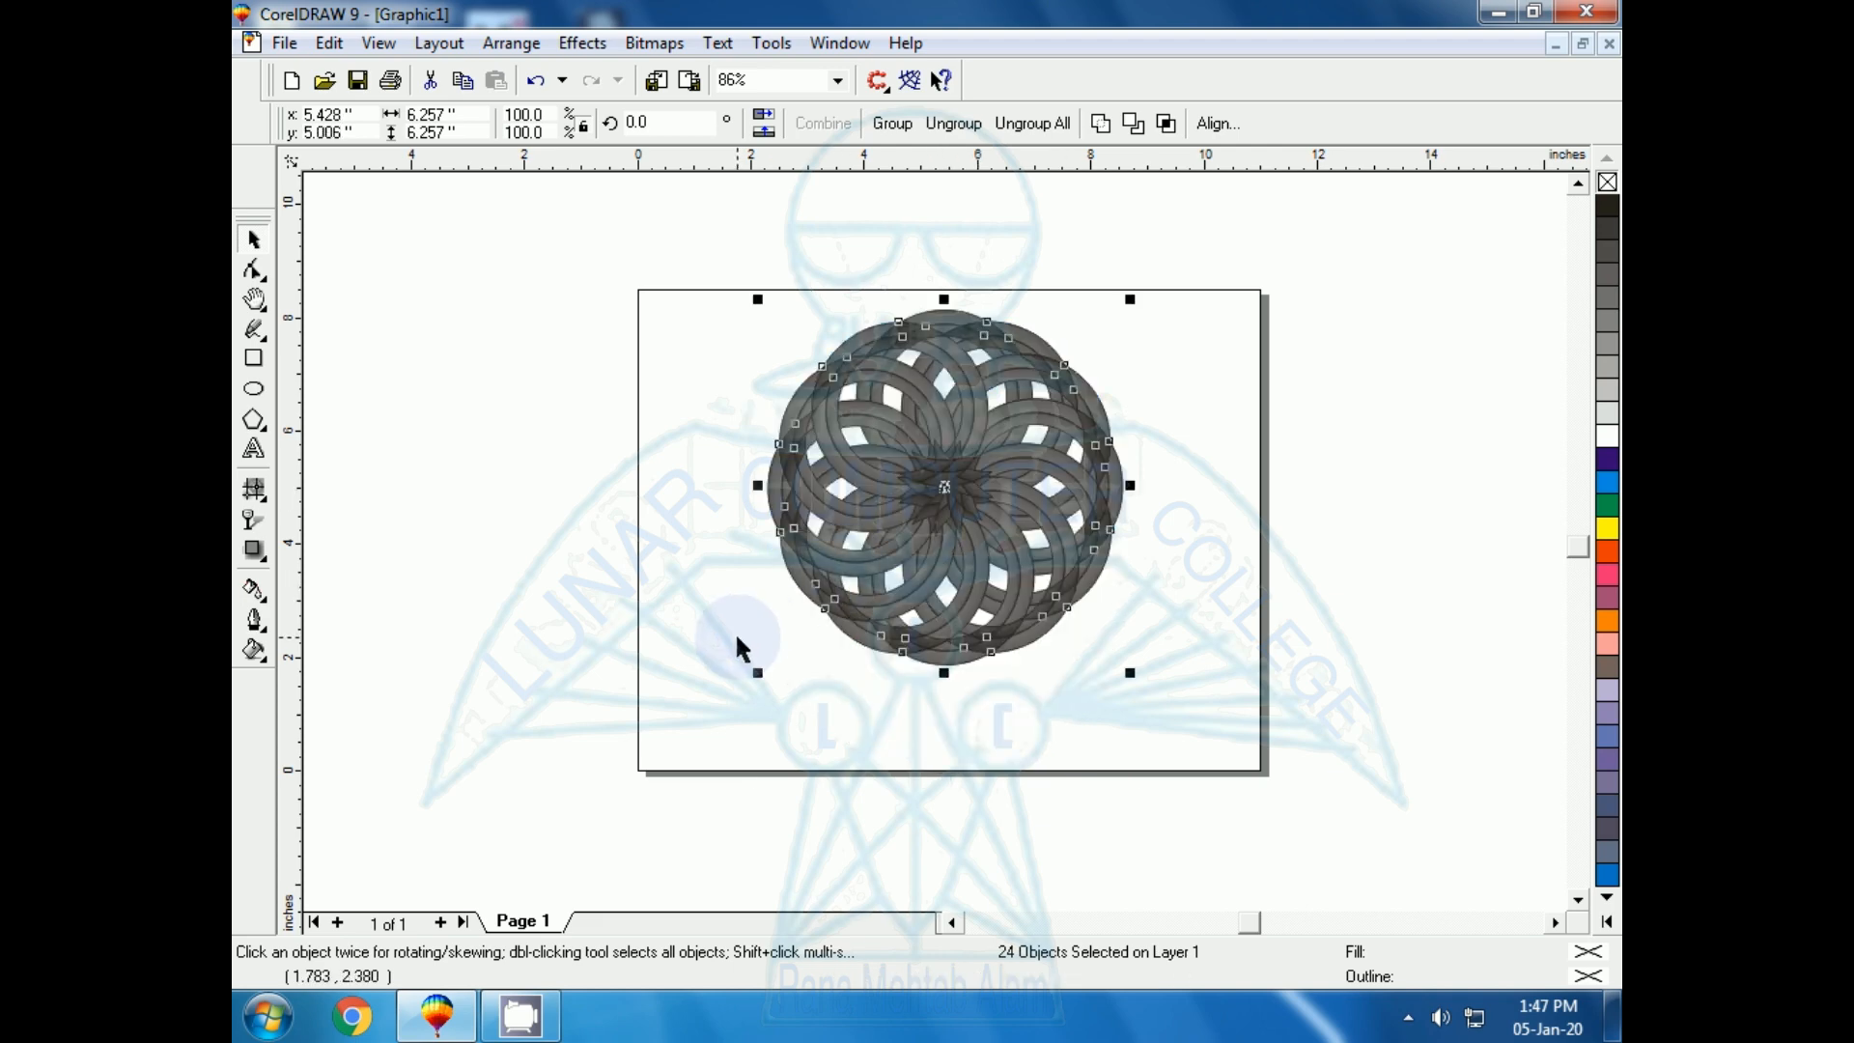
key("shift+F2")
left_click(409, 646)
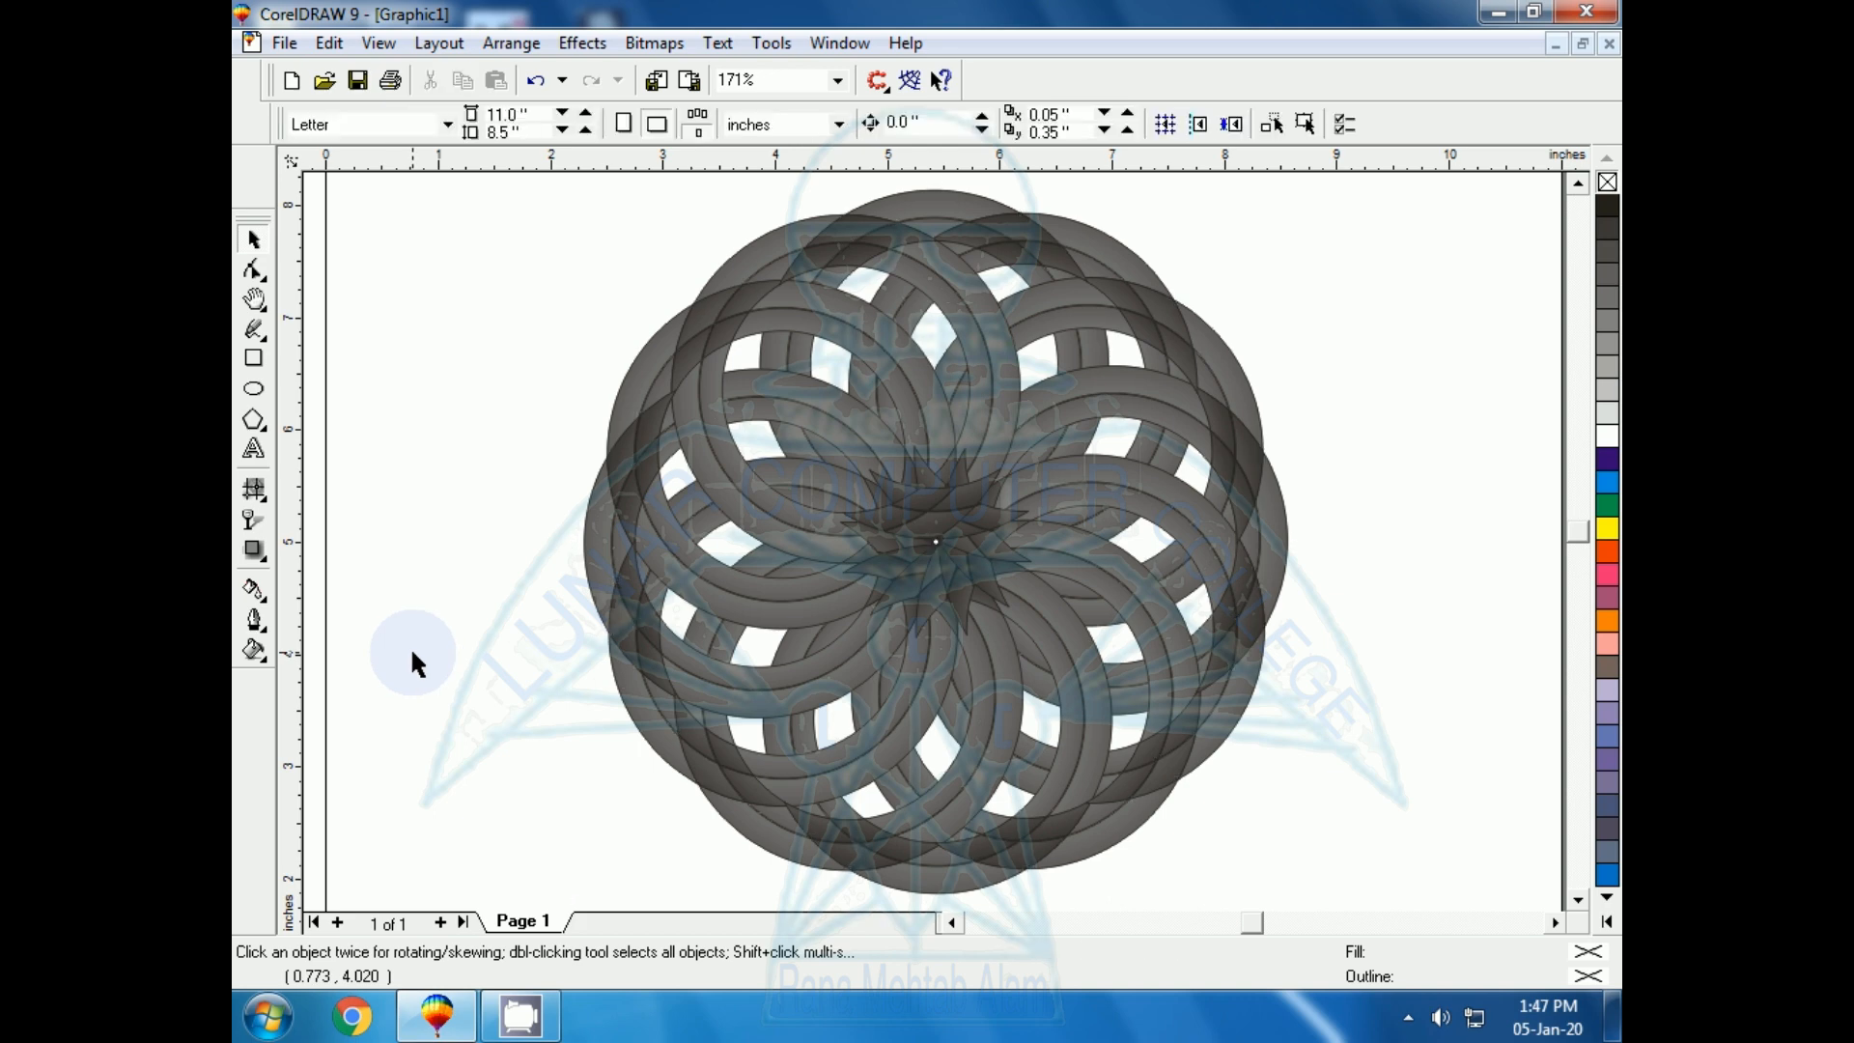